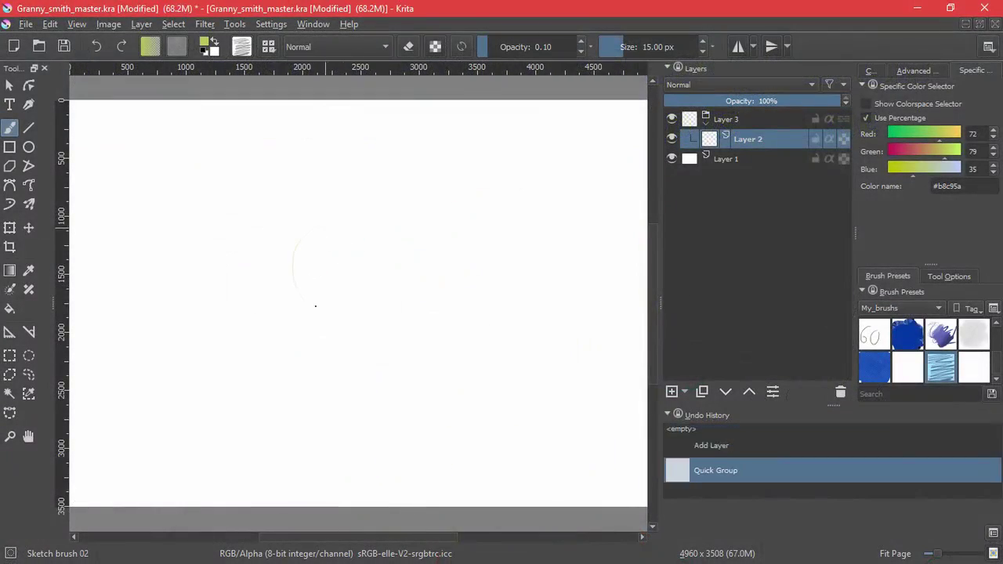
Sketch a head oval about 1000 by 1200 px on Layer 2 and a slightly smaller body oval diagonally below it.
{"action": "left_click_drag", "start_coordinate": [316, 305], "coordinate": [348, 316]}
{"action": "left_click_drag", "start_coordinate": [297, 251], "coordinate": [343, 320]}
{"action": "mouse_move", "coordinate": [350, 204]}
{"action": "left_mouse_down"}
{"action": "mouse_move", "coordinate": [335, 334]}
{"action": "mouse_move", "coordinate": [380, 315]}
{"action": "left_mouse_up"}
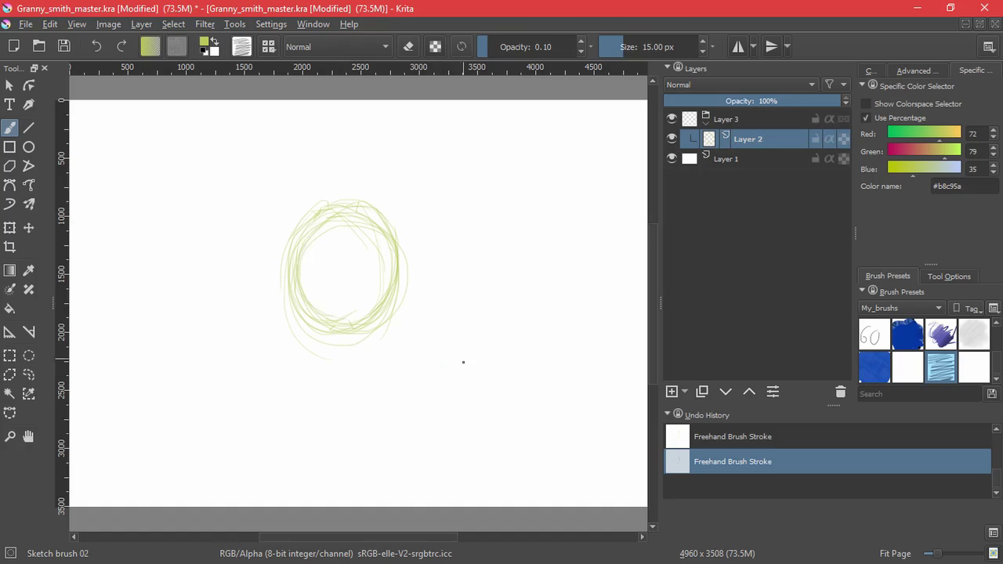
{"action": "mouse_move", "coordinate": [402, 389]}
{"action": "left_mouse_down"}
{"action": "mouse_move", "coordinate": [399, 434]}
{"action": "mouse_move", "coordinate": [415, 439]}
{"action": "left_mouse_up"}
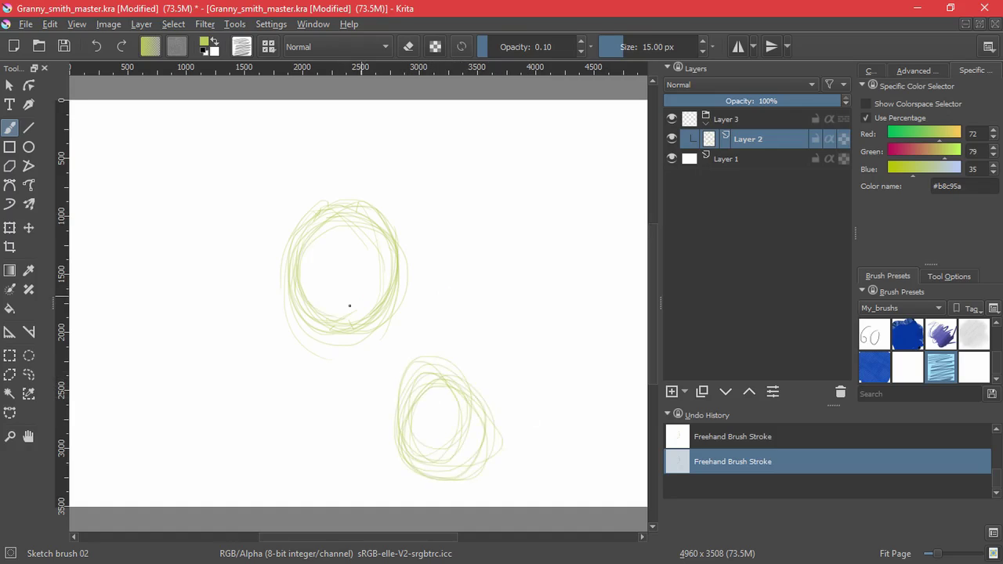
Select the body oval freehand, move it closer beneath the head oval, and clear the selection.
{"action": "left_click", "coordinate": [29, 374]}
{"action": "left_click_drag", "start_coordinate": [448, 336], "coordinate": [455, 315]}
{"action": "left_click", "coordinate": [29, 228]}
{"action": "mouse_move", "coordinate": [429, 436]}
{"action": "left_mouse_down"}
{"action": "mouse_move", "coordinate": [421, 416]}
{"action": "mouse_move", "coordinate": [406, 424]}
{"action": "left_mouse_up"}
{"action": "key", "text": "b"}
{"action": "key", "text": "ctrl+shift+a"}
Sketch a chest oval overlapping the front of the body oval, and add nape and back lines joining it to the head.
{"action": "mouse_move", "coordinate": [382, 349]}
{"action": "left_mouse_down"}
{"action": "mouse_move", "coordinate": [394, 416]}
{"action": "mouse_move", "coordinate": [508, 350]}
{"action": "mouse_move", "coordinate": [367, 460]}
{"action": "left_mouse_up"}
{"action": "mouse_move", "coordinate": [347, 285]}
{"action": "left_mouse_down"}
{"action": "mouse_move", "coordinate": [305, 478]}
{"action": "mouse_move", "coordinate": [282, 488]}
{"action": "left_mouse_up"}
{"action": "left_click_drag", "start_coordinate": [359, 364], "coordinate": [306, 485]}
{"action": "left_click_drag", "start_coordinate": [461, 356], "coordinate": [415, 215]}
{"action": "mouse_move", "coordinate": [317, 213]}
{"action": "left_mouse_down"}
{"action": "mouse_move", "coordinate": [299, 299]}
{"action": "mouse_move", "coordinate": [307, 310]}
{"action": "left_mouse_up"}
{"action": "mouse_move", "coordinate": [490, 336]}
{"action": "left_mouse_down"}
{"action": "mouse_move", "coordinate": [468, 311]}
{"action": "mouse_move", "coordinate": [437, 500]}
{"action": "left_mouse_up"}
{"action": "key", "text": "5"}
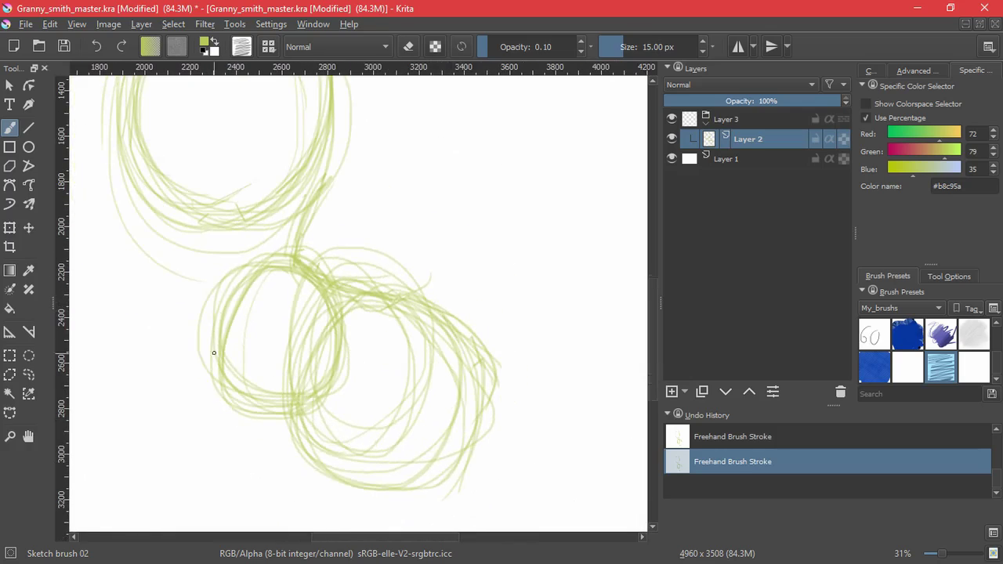
Sketch the front neck, chest and belly contours with repeated strokes, and erase stray lines below the chest.
{"action": "left_click_drag", "start_coordinate": [210, 310], "coordinate": [268, 463]}
{"action": "left_click_drag", "start_coordinate": [226, 349], "coordinate": [337, 481]}
{"action": "left_click_drag", "start_coordinate": [242, 374], "coordinate": [291, 442]}
{"action": "left_click_drag", "start_coordinate": [247, 301], "coordinate": [317, 531]}
{"action": "left_click_drag", "start_coordinate": [254, 312], "coordinate": [286, 463]}
{"action": "left_click_drag", "start_coordinate": [376, 392], "coordinate": [346, 303]}
{"action": "mouse_move", "coordinate": [221, 249]}
{"action": "left_mouse_down"}
{"action": "mouse_move", "coordinate": [282, 434]}
{"action": "mouse_move", "coordinate": [293, 390]}
{"action": "left_mouse_up"}
{"action": "left_click_drag", "start_coordinate": [222, 238], "coordinate": [316, 426]}
{"action": "mouse_move", "coordinate": [381, 326]}
{"action": "left_mouse_down"}
{"action": "mouse_move", "coordinate": [437, 405]}
{"action": "mouse_move", "coordinate": [402, 342]}
{"action": "left_mouse_up"}
{"action": "key", "text": "e"}
{"action": "left_click_drag", "start_coordinate": [256, 373], "coordinate": [320, 480]}
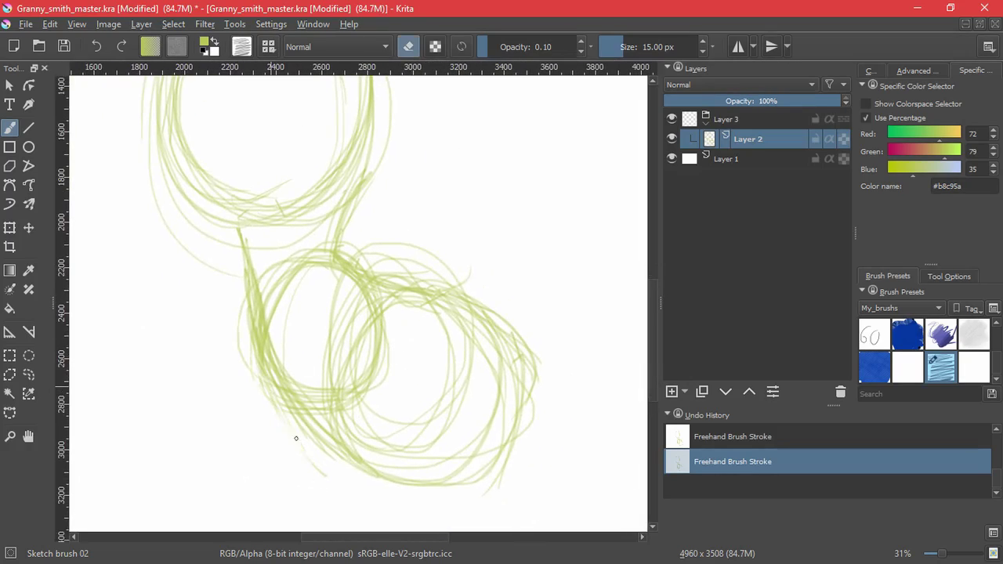
Add a new layer above Layer 2 and rough in the muzzle and smiling mouth at the lower front of the head.
{"action": "left_click", "coordinate": [671, 392]}
{"action": "key", "text": "e"}
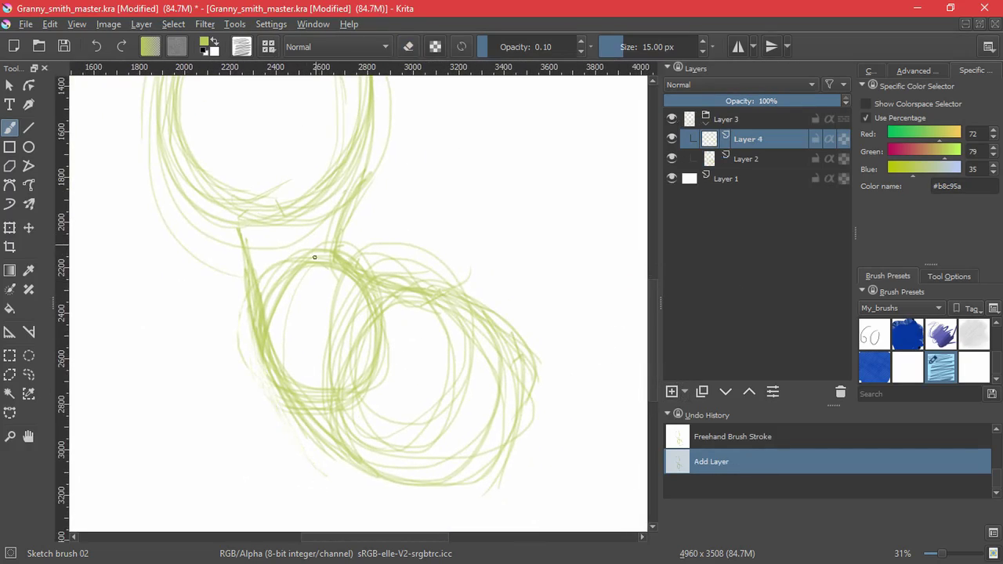
{"action": "left_click_drag", "start_coordinate": [498, 358], "coordinate": [490, 447]}
{"action": "mouse_move", "coordinate": [291, 254]}
{"action": "left_mouse_down"}
{"action": "mouse_move", "coordinate": [322, 418]}
{"action": "mouse_move", "coordinate": [329, 380]}
{"action": "left_mouse_up"}
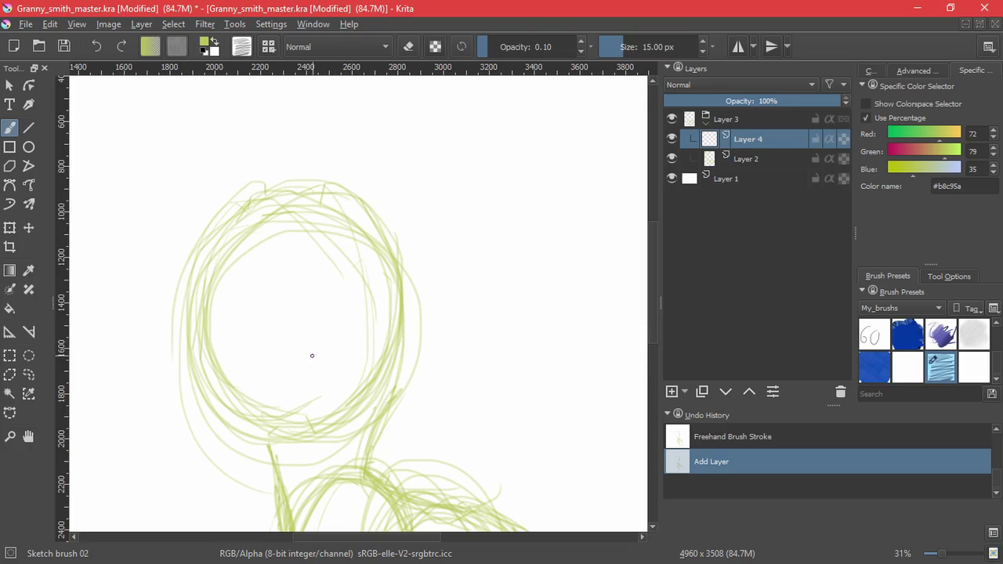
{"action": "left_click_drag", "start_coordinate": [243, 347], "coordinate": [224, 390]}
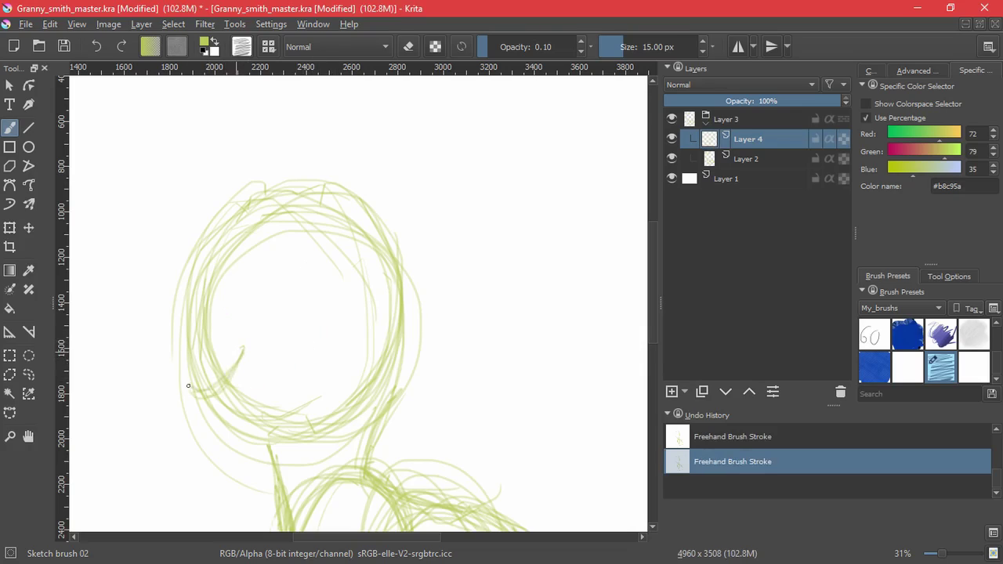
{"action": "left_click_drag", "start_coordinate": [234, 440], "coordinate": [264, 419]}
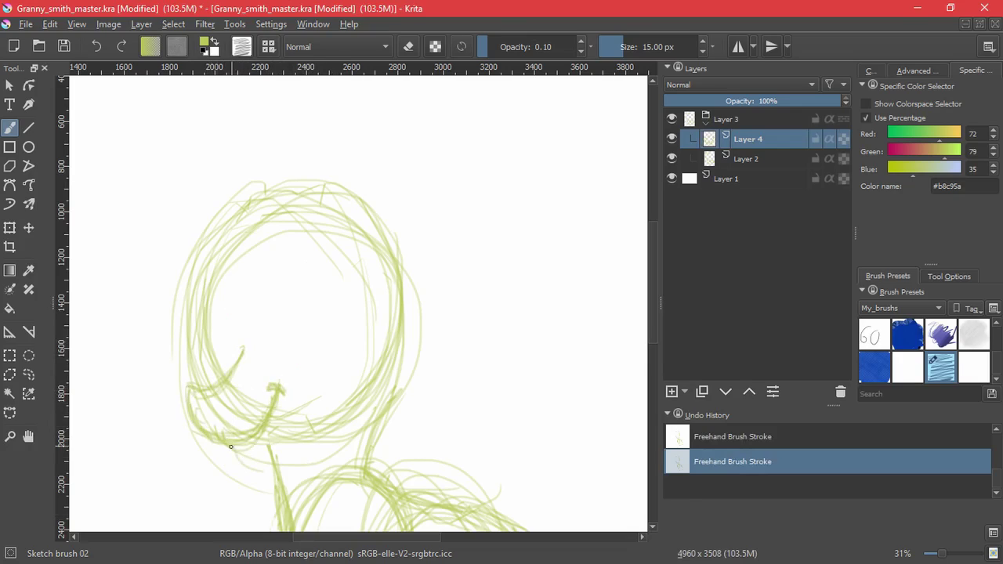
{"action": "key", "text": "super"}
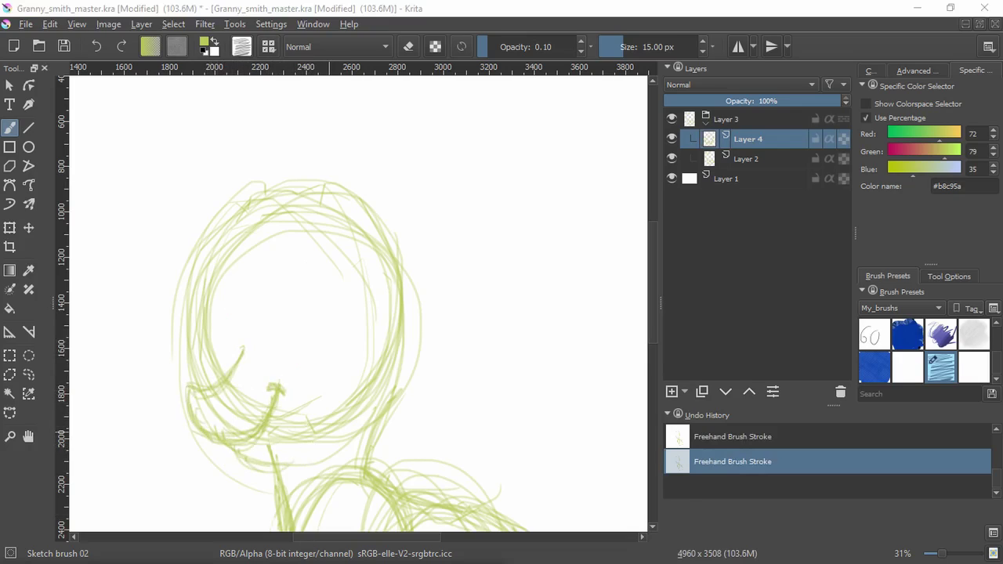
{"action": "key", "text": "ctrl+z"}
{"action": "key", "text": "ctrl+shift+z"}
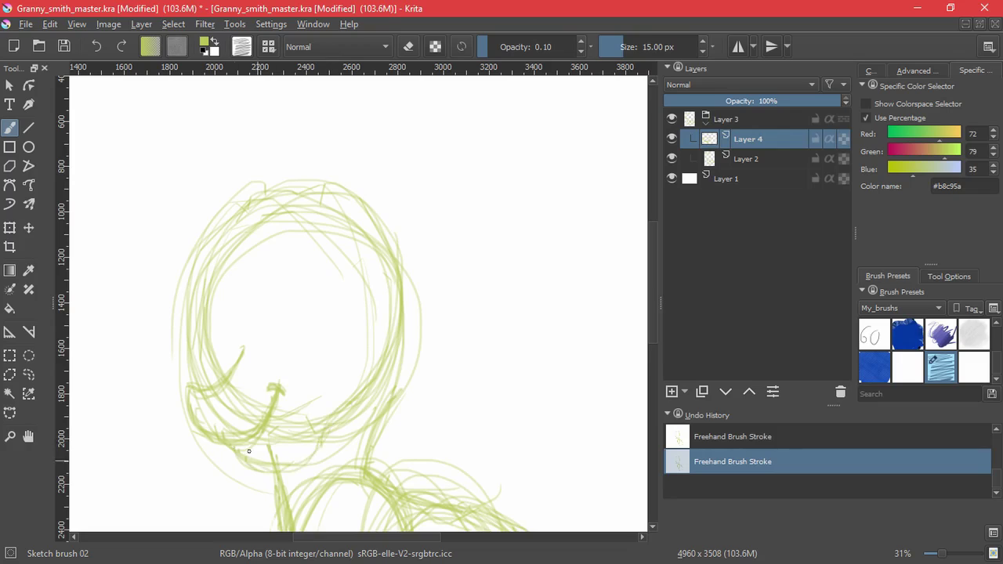
Strengthen the muzzle and mouth contours and draw the lower jaw curving back into the head circle.
{"action": "scroll", "coordinate": [242, 452], "scroll_direction": "up", "scroll_amount": 5}
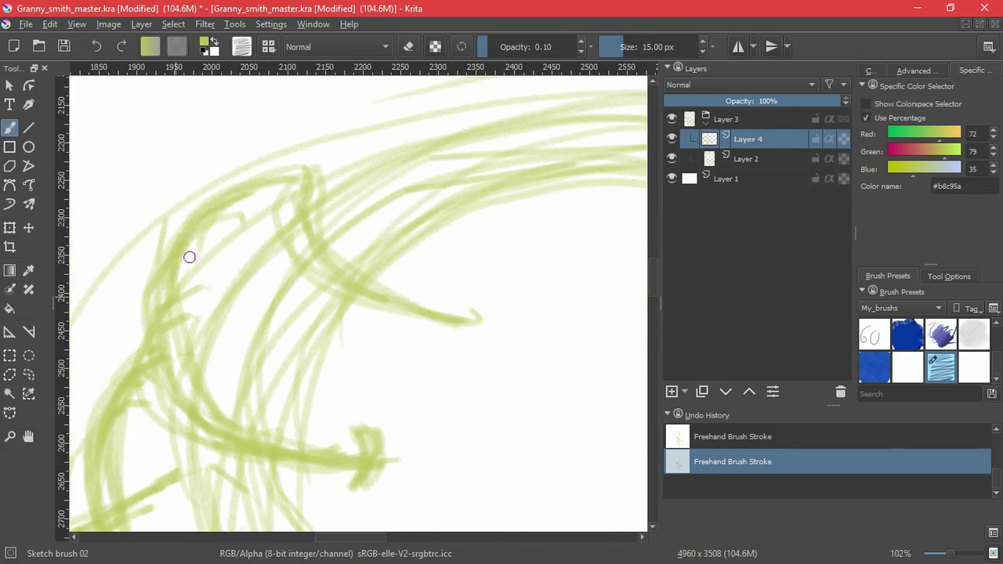
{"action": "left_click_drag", "start_coordinate": [317, 249], "coordinate": [320, 359]}
{"action": "mouse_move", "coordinate": [331, 168]}
{"action": "left_mouse_down"}
{"action": "mouse_move", "coordinate": [337, 195]}
{"action": "mouse_move", "coordinate": [264, 400]}
{"action": "left_mouse_up"}
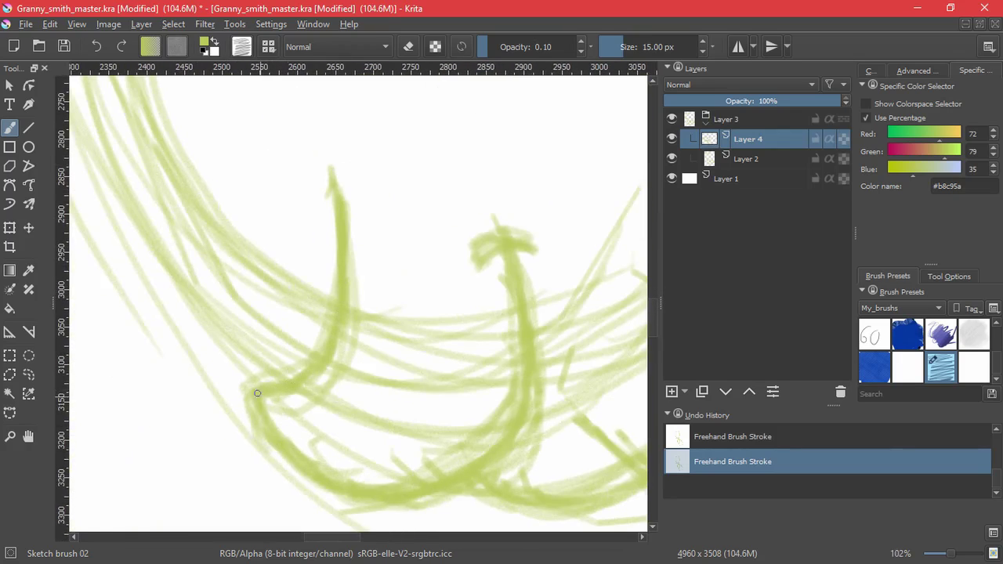
{"action": "scroll", "coordinate": [448, 354], "scroll_direction": "down", "scroll_amount": 3}
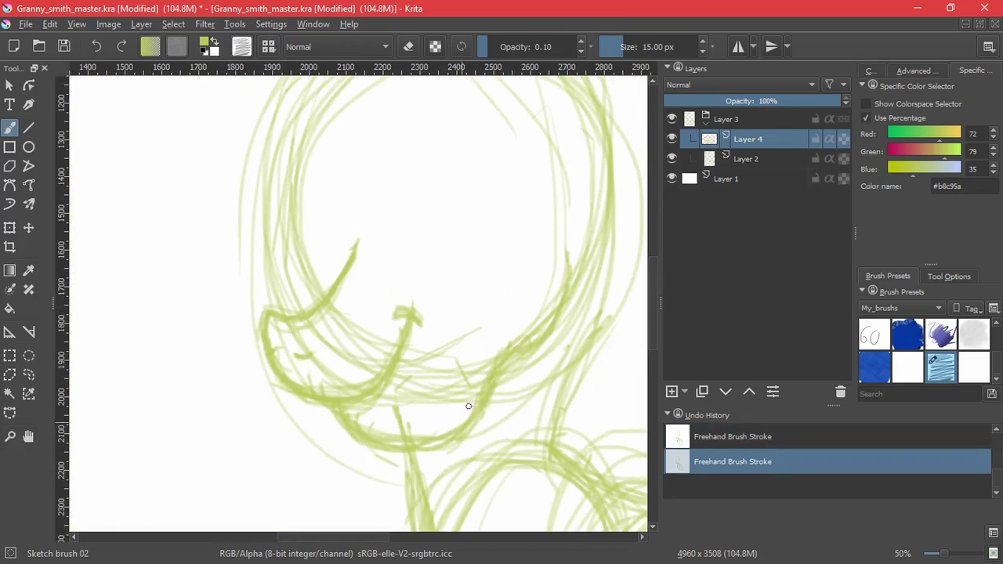
{"action": "left_click_drag", "start_coordinate": [469, 406], "coordinate": [373, 462]}
Compare the jaw with and without its most recent strokes by undoing and redoing them.
{"action": "key", "text": "ctrl+z"}
{"action": "key", "text": "ctrl+z"}
{"action": "key", "text": "ctrl+shift+z"}
{"action": "key", "text": "ctrl+z"}
{"action": "key", "text": "ctrl+shift+z"}
{"action": "key", "text": "ctrl+shift+z"}
Refine the muzzle's bridge line with brush and eraser, and move the muzzle layer about 100 px left and 45 px down.
{"action": "mouse_move", "coordinate": [251, 281]}
{"action": "left_mouse_down"}
{"action": "mouse_move", "coordinate": [263, 352]}
{"action": "mouse_move", "coordinate": [244, 434]}
{"action": "left_mouse_up"}
{"action": "key", "text": "e"}
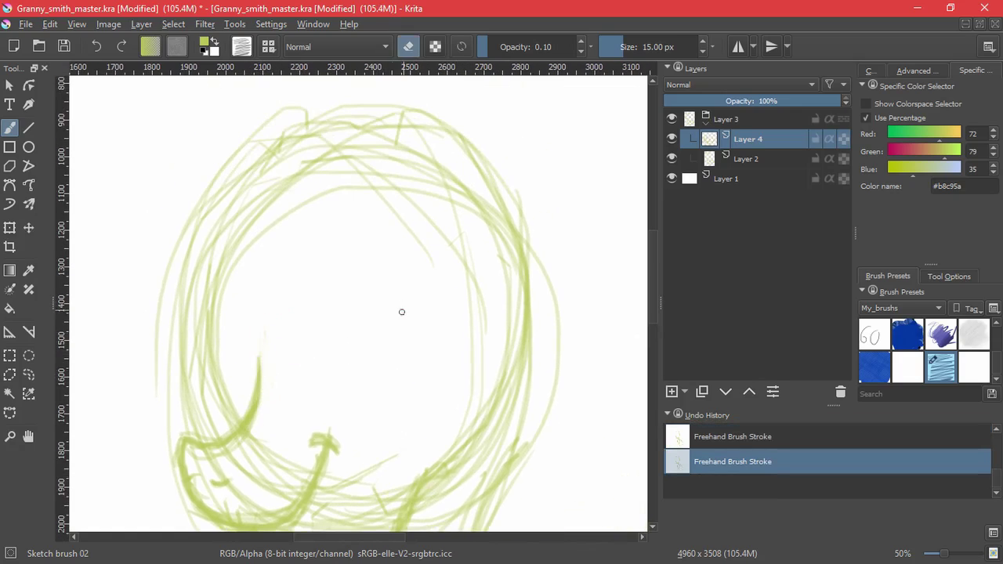
{"action": "left_click_drag", "start_coordinate": [391, 371], "coordinate": [387, 271]}
{"action": "left_click", "coordinate": [29, 228]}
{"action": "mouse_move", "coordinate": [375, 446]}
{"action": "left_mouse_down"}
{"action": "mouse_move", "coordinate": [334, 470]}
{"action": "mouse_move", "coordinate": [337, 462]}
{"action": "left_mouse_up"}
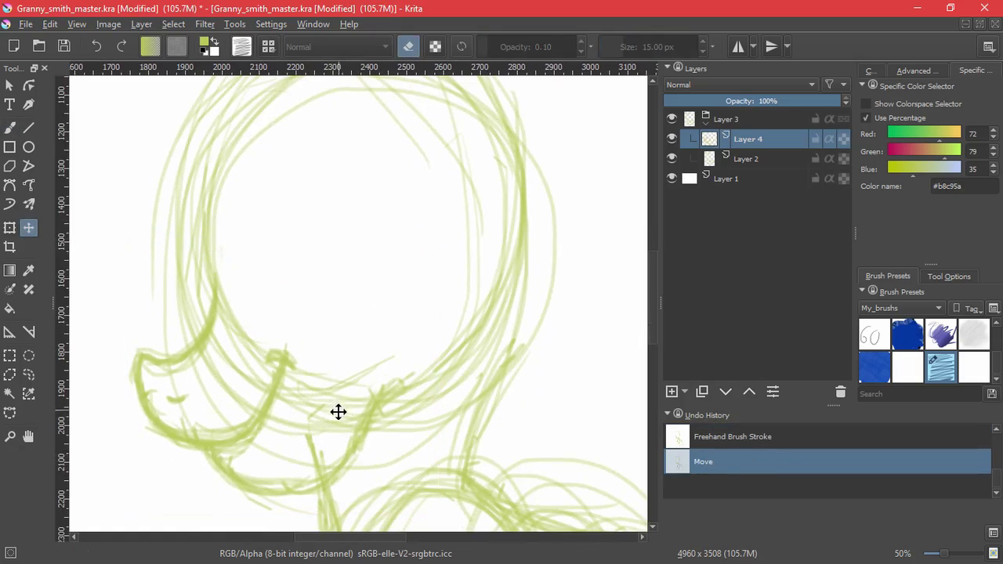
Draw the front face contour from the muzzle up to the forehead, undoing the stray strokes.
{"action": "left_click", "coordinate": [9, 128]}
{"action": "mouse_move", "coordinate": [448, 333]}
{"action": "left_mouse_down"}
{"action": "mouse_move", "coordinate": [443, 294]}
{"action": "mouse_move", "coordinate": [368, 284]}
{"action": "mouse_move", "coordinate": [388, 277]}
{"action": "mouse_move", "coordinate": [365, 424]}
{"action": "left_mouse_up"}
{"action": "key", "text": "e"}
{"action": "key", "text": "ctrl+z"}
{"action": "left_click_drag", "start_coordinate": [164, 443], "coordinate": [157, 372]}
{"action": "left_click_drag", "start_coordinate": [164, 447], "coordinate": [161, 313]}
{"action": "mouse_move", "coordinate": [153, 353]}
{"action": "left_mouse_down"}
{"action": "mouse_move", "coordinate": [173, 232]}
{"action": "mouse_move", "coordinate": [250, 163]}
{"action": "left_mouse_up"}
{"action": "left_click_drag", "start_coordinate": [154, 258], "coordinate": [178, 236]}
{"action": "left_click_drag", "start_coordinate": [149, 390], "coordinate": [152, 290]}
{"action": "mouse_move", "coordinate": [186, 205]}
{"action": "left_mouse_down"}
{"action": "mouse_move", "coordinate": [226, 155]}
{"action": "mouse_move", "coordinate": [293, 152]}
{"action": "mouse_move", "coordinate": [453, 229]}
{"action": "left_mouse_up"}
{"action": "key", "text": "ctrl+z"}
Darken the head outline over the crown and down the back of the head to the nape.
{"action": "left_click_drag", "start_coordinate": [227, 518], "coordinate": [600, 86]}
{"action": "left_click_drag", "start_coordinate": [203, 290], "coordinate": [217, 242]}
{"action": "left_click_drag", "start_coordinate": [222, 426], "coordinate": [224, 220]}
{"action": "mouse_move", "coordinate": [207, 284]}
{"action": "left_mouse_down"}
{"action": "mouse_move", "coordinate": [264, 181]}
{"action": "mouse_move", "coordinate": [404, 142]}
{"action": "left_mouse_up"}
{"action": "mouse_move", "coordinate": [455, 227]}
{"action": "left_mouse_down"}
{"action": "mouse_move", "coordinate": [336, 358]}
{"action": "mouse_move", "coordinate": [392, 364]}
{"action": "left_mouse_up"}
{"action": "mouse_move", "coordinate": [470, 178]}
{"action": "left_mouse_down"}
{"action": "mouse_move", "coordinate": [505, 417]}
{"action": "mouse_move", "coordinate": [505, 330]}
{"action": "left_mouse_up"}
{"action": "mouse_move", "coordinate": [524, 262]}
{"action": "left_mouse_down"}
{"action": "mouse_move", "coordinate": [488, 362]}
{"action": "mouse_move", "coordinate": [412, 506]}
{"action": "left_mouse_up"}
{"action": "left_click_drag", "start_coordinate": [423, 313], "coordinate": [416, 350]}
{"action": "mouse_move", "coordinate": [470, 395]}
{"action": "left_mouse_down"}
{"action": "mouse_move", "coordinate": [485, 348]}
{"action": "mouse_move", "coordinate": [488, 387]}
{"action": "left_mouse_up"}
Select the muzzle and jaw freehand, scale them down slightly against the face, and clear the selection.
{"action": "left_click", "coordinate": [29, 374]}
{"action": "mouse_move", "coordinate": [271, 278]}
{"action": "left_mouse_down"}
{"action": "mouse_move", "coordinate": [291, 466]}
{"action": "mouse_move", "coordinate": [383, 291]}
{"action": "mouse_move", "coordinate": [262, 331]}
{"action": "mouse_move", "coordinate": [382, 362]}
{"action": "left_mouse_up"}
{"action": "left_click", "coordinate": [9, 229]}
{"action": "left_click_drag", "start_coordinate": [308, 489], "coordinate": [309, 468]}
{"action": "left_click_drag", "start_coordinate": [387, 465], "coordinate": [323, 462]}
{"action": "left_click_drag", "start_coordinate": [403, 257], "coordinate": [390, 272]}
{"action": "mouse_move", "coordinate": [328, 416]}
{"action": "left_mouse_down"}
{"action": "mouse_move", "coordinate": [336, 381]}
{"action": "mouse_move", "coordinate": [347, 399]}
{"action": "left_mouse_up"}
{"action": "key", "text": "Return"}
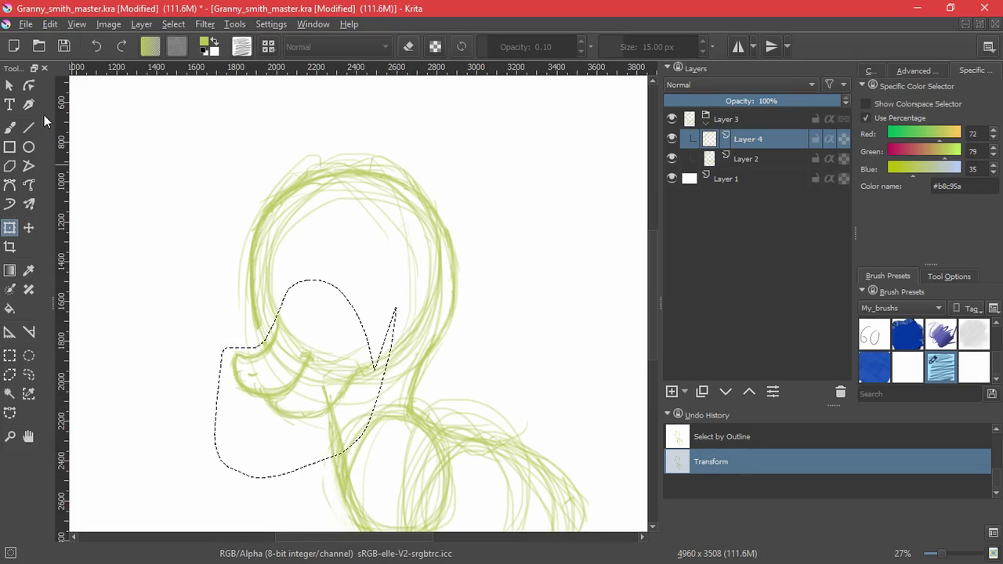
{"action": "left_click", "coordinate": [10, 128]}
{"action": "left_click", "coordinate": [173, 25]}
{"action": "left_click", "coordinate": [188, 58]}
Reinforce the forehead, crown, back of the head and cheek contours with repeated sketch strokes.
{"action": "scroll", "coordinate": [270, 281], "scroll_direction": "up", "scroll_amount": 3}
{"action": "left_click_drag", "start_coordinate": [200, 354], "coordinate": [195, 400]}
{"action": "mouse_move", "coordinate": [239, 244]}
{"action": "left_mouse_down"}
{"action": "mouse_move", "coordinate": [193, 396]}
{"action": "mouse_move", "coordinate": [480, 154]}
{"action": "left_mouse_up"}
{"action": "left_click_drag", "start_coordinate": [368, 150], "coordinate": [534, 193]}
{"action": "left_click_drag", "start_coordinate": [348, 184], "coordinate": [233, 284]}
{"action": "left_click_drag", "start_coordinate": [195, 377], "coordinate": [191, 401]}
{"action": "left_click_drag", "start_coordinate": [193, 398], "coordinate": [422, 484]}
{"action": "left_click_drag", "start_coordinate": [272, 288], "coordinate": [261, 503]}
{"action": "mouse_move", "coordinate": [238, 383]}
{"action": "left_mouse_down"}
{"action": "mouse_move", "coordinate": [394, 206]}
{"action": "mouse_move", "coordinate": [479, 192]}
{"action": "left_mouse_up"}
{"action": "mouse_move", "coordinate": [418, 191]}
{"action": "left_mouse_down"}
{"action": "mouse_move", "coordinate": [246, 340]}
{"action": "mouse_move", "coordinate": [244, 473]}
{"action": "left_mouse_up"}
{"action": "key", "text": "5"}
Erase rough excess strokes across the upper part of the head outline.
{"action": "key", "text": "e"}
{"action": "mouse_move", "coordinate": [235, 266]}
{"action": "left_mouse_down"}
{"action": "mouse_move", "coordinate": [149, 478]}
{"action": "mouse_move", "coordinate": [202, 287]}
{"action": "mouse_move", "coordinate": [470, 233]}
{"action": "mouse_move", "coordinate": [549, 324]}
{"action": "left_mouse_up"}
{"action": "left_click_drag", "start_coordinate": [461, 245], "coordinate": [346, 222]}
{"action": "scroll", "coordinate": [468, 264], "scroll_direction": "down", "scroll_amount": 3}
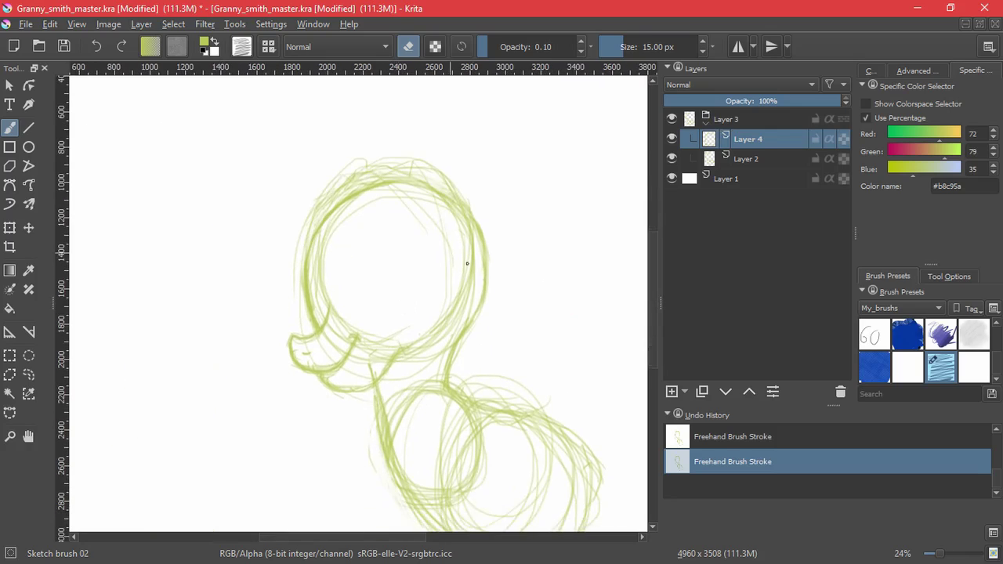
{"action": "left_click_drag", "start_coordinate": [508, 391], "coordinate": [441, 354]}
{"action": "scroll", "coordinate": [341, 330], "scroll_direction": "up", "scroll_amount": 2}
{"action": "left_click_drag", "start_coordinate": [340, 331], "coordinate": [365, 385]}
{"action": "scroll", "coordinate": [333, 431], "scroll_direction": "up", "scroll_amount": 2}
{"action": "key", "text": "ctrl+z"}
{"action": "key", "text": "ctrl+z"}
Redraw the lower jaw curve from the chin to the cheek and erase the excess lines around it.
{"action": "key", "text": "e"}
{"action": "left_click_drag", "start_coordinate": [235, 409], "coordinate": [261, 411]}
{"action": "mouse_move", "coordinate": [261, 409]}
{"action": "left_mouse_down"}
{"action": "mouse_move", "coordinate": [314, 337]}
{"action": "mouse_move", "coordinate": [385, 307]}
{"action": "left_mouse_up"}
{"action": "mouse_move", "coordinate": [312, 337]}
{"action": "left_mouse_down"}
{"action": "mouse_move", "coordinate": [279, 383]}
{"action": "mouse_move", "coordinate": [332, 344]}
{"action": "mouse_move", "coordinate": [306, 397]}
{"action": "left_mouse_up"}
{"action": "key", "text": "e"}
{"action": "scroll", "coordinate": [409, 363], "scroll_direction": "down", "scroll_amount": 4}
{"action": "scroll", "coordinate": [403, 392], "scroll_direction": "up", "scroll_amount": 2}
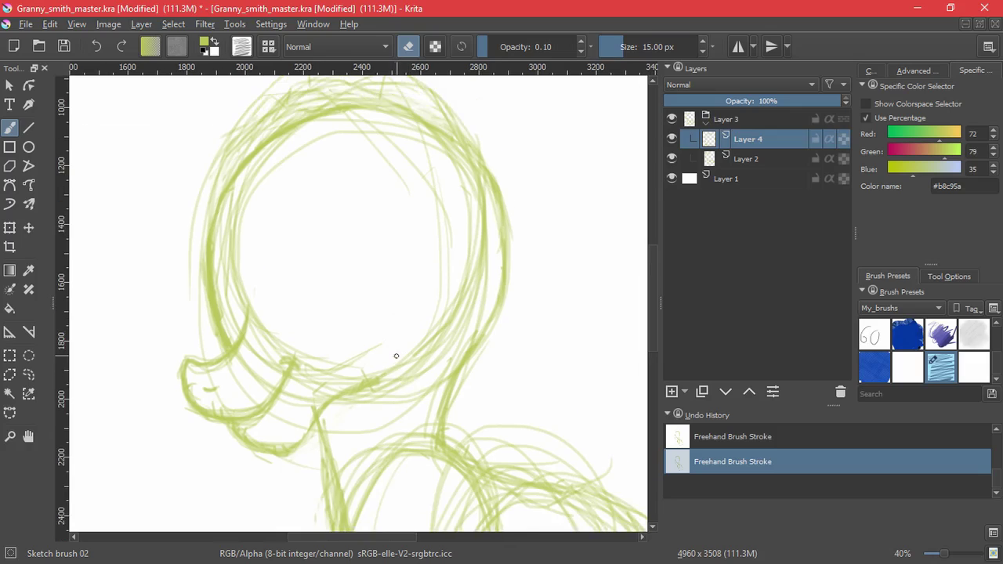
{"action": "left_click_drag", "start_coordinate": [432, 370], "coordinate": [422, 344]}
{"action": "key", "text": "ctrl+z"}
{"action": "key", "text": "ctrl+shift+z"}
Transform Layer 4 to fine-tune the proportions and placement of the muzzle on the head.
{"action": "scroll", "coordinate": [398, 388], "scroll_direction": "down", "scroll_amount": 3}
{"action": "scroll", "coordinate": [401, 395], "scroll_direction": "up", "scroll_amount": 1}
{"action": "left_click", "coordinate": [9, 228]}
{"action": "left_click_drag", "start_coordinate": [217, 439], "coordinate": [225, 428]}
{"action": "left_click_drag", "start_coordinate": [374, 329], "coordinate": [365, 340]}
{"action": "left_click_drag", "start_coordinate": [217, 313], "coordinate": [225, 312]}
{"action": "left_click_drag", "start_coordinate": [440, 237], "coordinate": [439, 251]}
{"action": "key", "text": "Return"}
Add a new layer above Layer 4 and undo the last test stroke made beside the head.
{"action": "mouse_move", "coordinate": [524, 386]}
{"action": "left_mouse_down"}
{"action": "mouse_move", "coordinate": [501, 325]}
{"action": "mouse_move", "coordinate": [508, 369]}
{"action": "left_mouse_up"}
{"action": "left_click", "coordinate": [671, 392]}
{"action": "left_click", "coordinate": [10, 128]}
{"action": "key", "text": "e"}
{"action": "left_click_drag", "start_coordinate": [515, 307], "coordinate": [510, 342]}
{"action": "key", "text": "ctrl+z"}
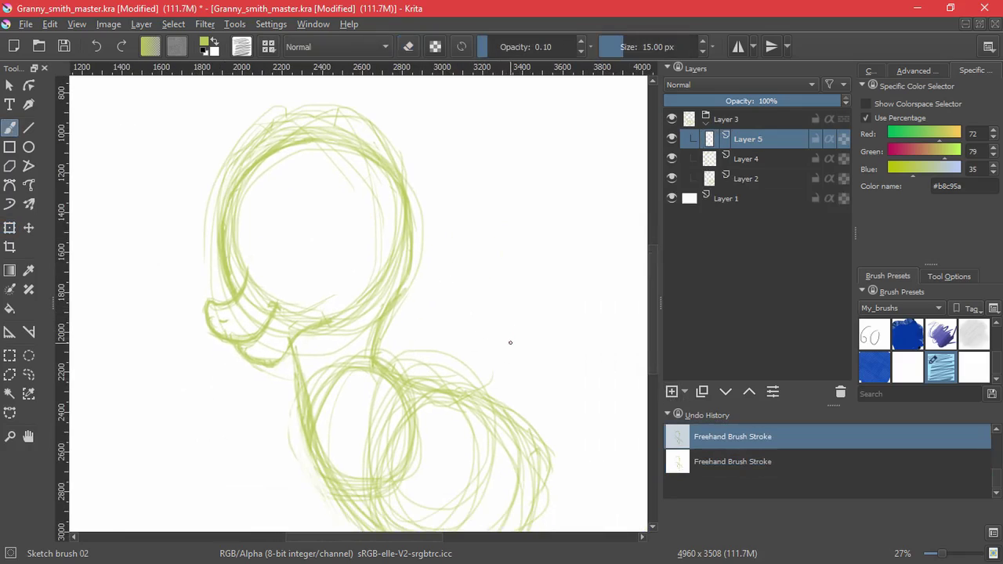
{"action": "left_click", "coordinate": [157, 563]}
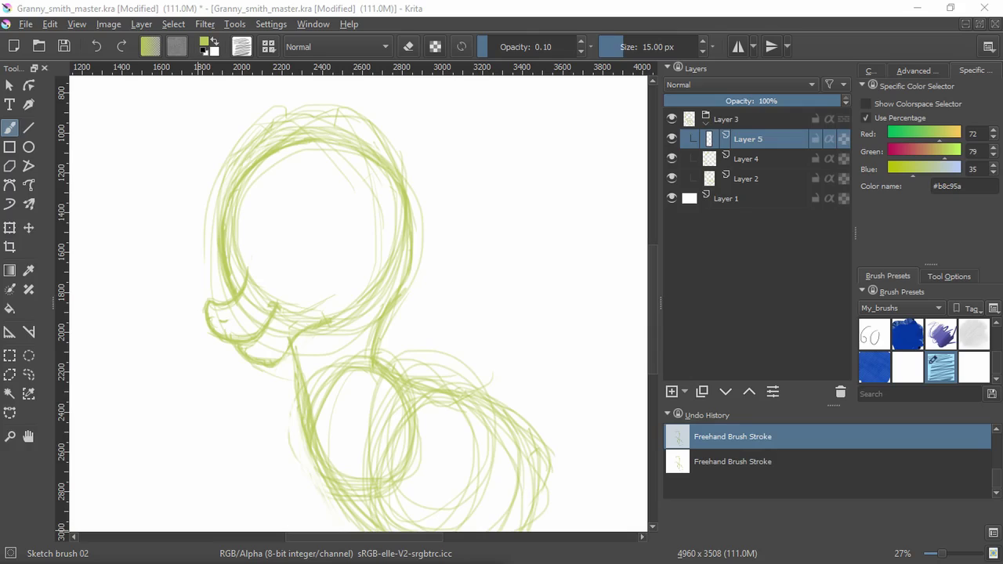
Show the Advanced Color Selector and choose the recently used yellow-green as the brush colour.
{"action": "left_click", "coordinate": [262, 357], "text": "ctrl"}
{"action": "left_click", "coordinate": [916, 70]}
{"action": "left_click", "coordinate": [996, 112]}
{"action": "left_click", "coordinate": [996, 100]}
{"action": "key", "text": "ctrl+z"}
{"action": "mouse_move", "coordinate": [350, 347]}
{"action": "left_mouse_down"}
{"action": "mouse_move", "coordinate": [400, 290]}
{"action": "mouse_move", "coordinate": [485, 392]}
{"action": "left_mouse_up"}
On Layer 4, erase the stray marks at the mouth corner and redraw a cleaner lower jaw line.
{"action": "left_click", "coordinate": [712, 163]}
{"action": "key", "text": "e"}
{"action": "left_click_drag", "start_coordinate": [289, 370], "coordinate": [257, 393]}
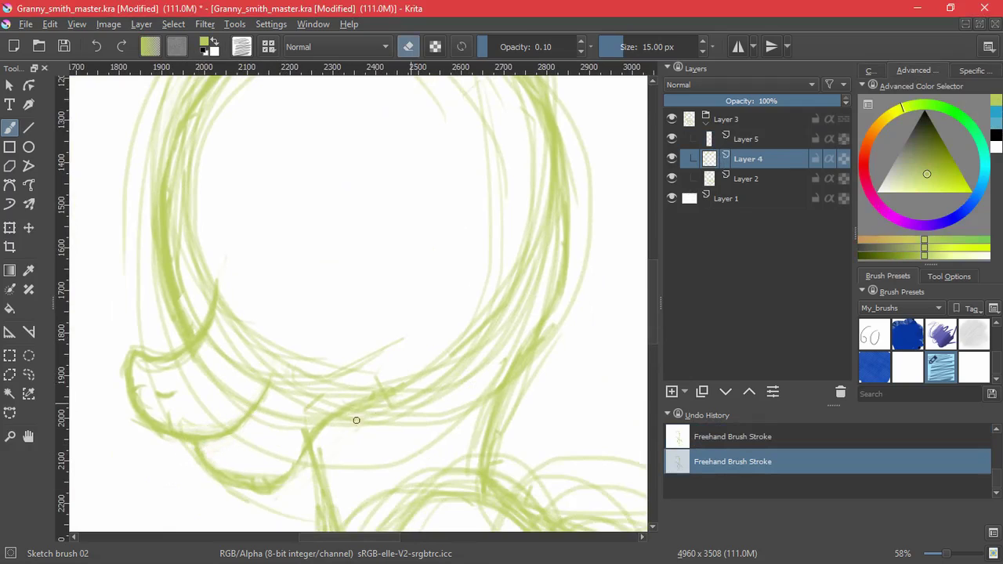
{"action": "scroll", "coordinate": [379, 309], "scroll_direction": "down", "scroll_amount": 3}
{"action": "scroll", "coordinate": [382, 358], "scroll_direction": "up", "scroll_amount": 4}
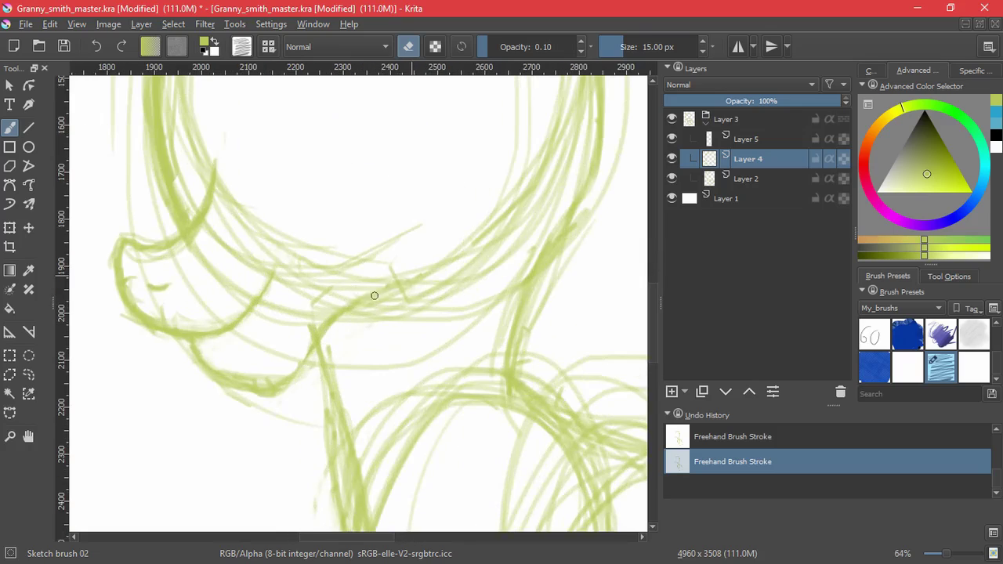
{"action": "key", "text": "e"}
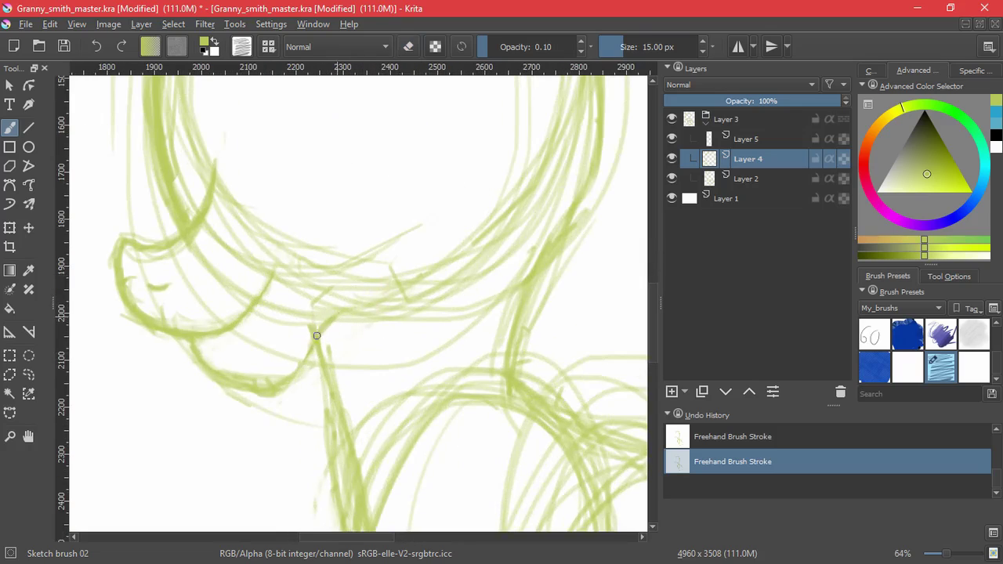
{"action": "key", "text": "e"}
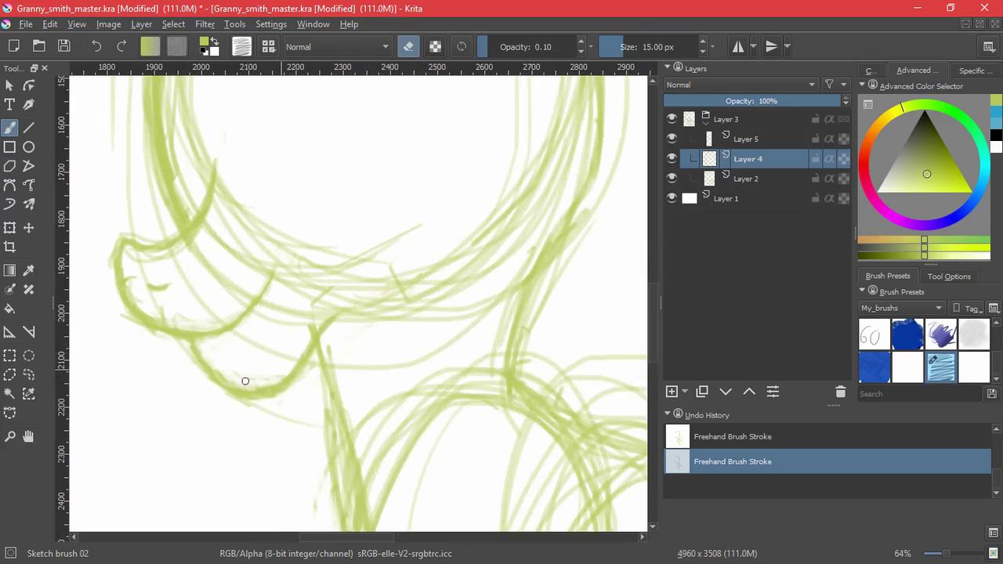
{"action": "key", "text": "e"}
{"action": "mouse_move", "coordinate": [317, 235]}
{"action": "left_mouse_down"}
{"action": "mouse_move", "coordinate": [340, 331]}
{"action": "mouse_move", "coordinate": [375, 147]}
{"action": "left_mouse_up"}
On Layer 2, draw a smoother front neck line from the jaw to the chest and erase its rough edges.
{"action": "key", "text": "Page_Down"}
{"action": "mouse_move", "coordinate": [251, 210]}
{"action": "left_mouse_down"}
{"action": "mouse_move", "coordinate": [290, 498]}
{"action": "mouse_move", "coordinate": [262, 274]}
{"action": "mouse_move", "coordinate": [235, 196]}
{"action": "mouse_move", "coordinate": [283, 291]}
{"action": "left_mouse_up"}
{"action": "key", "text": "e"}
{"action": "mouse_move", "coordinate": [249, 217]}
{"action": "left_mouse_down"}
{"action": "mouse_move", "coordinate": [264, 365]}
{"action": "mouse_move", "coordinate": [246, 260]}
{"action": "left_mouse_up"}
{"action": "key", "text": "e"}
{"action": "scroll", "coordinate": [347, 369], "scroll_direction": "down", "scroll_amount": 4}
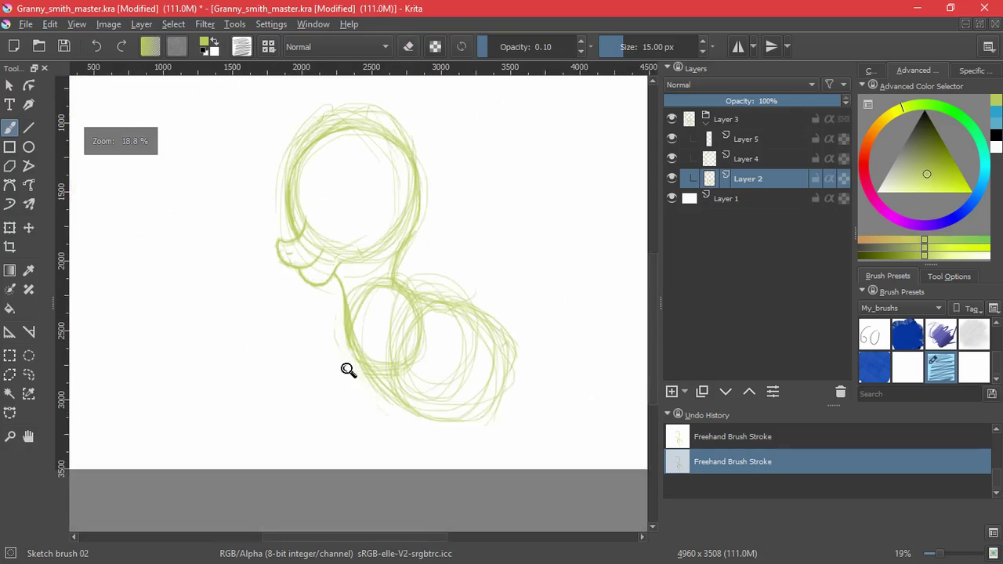
Reshape the back of the neck into a bold curve meeting the back, erasing the stray strokes beside it.
{"action": "scroll", "coordinate": [382, 342], "scroll_direction": "up", "scroll_amount": 3}
{"action": "mouse_move", "coordinate": [368, 259]}
{"action": "left_mouse_down"}
{"action": "mouse_move", "coordinate": [402, 291]}
{"action": "mouse_move", "coordinate": [387, 168]}
{"action": "mouse_move", "coordinate": [365, 245]}
{"action": "mouse_move", "coordinate": [389, 208]}
{"action": "mouse_move", "coordinate": [385, 278]}
{"action": "mouse_move", "coordinate": [399, 169]}
{"action": "mouse_move", "coordinate": [369, 259]}
{"action": "left_mouse_up"}
{"action": "key", "text": "e"}
{"action": "key", "text": "e"}
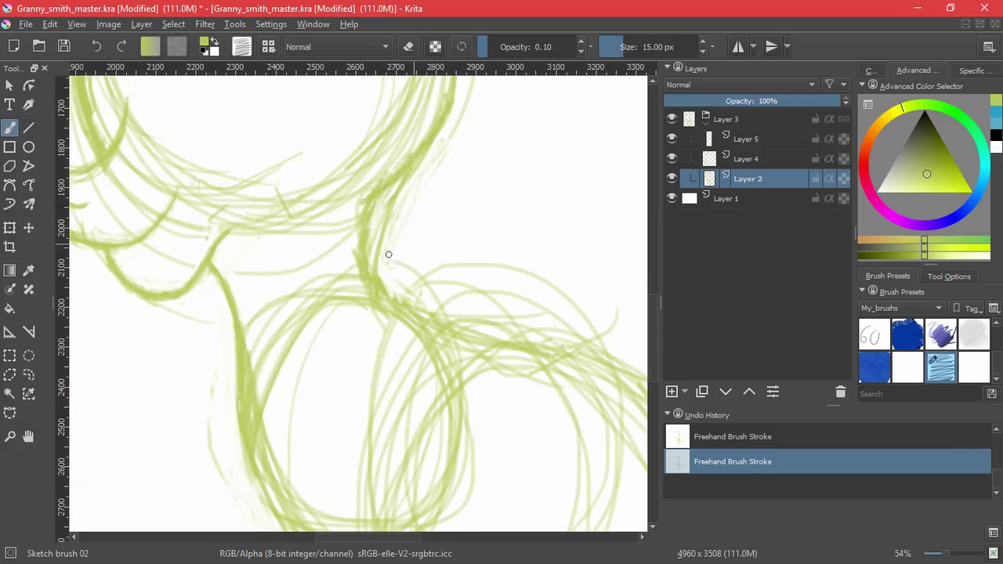
{"action": "scroll", "coordinate": [449, 280], "scroll_direction": "down", "scroll_amount": 4}
{"action": "scroll", "coordinate": [451, 334], "scroll_direction": "up", "scroll_amount": 2}
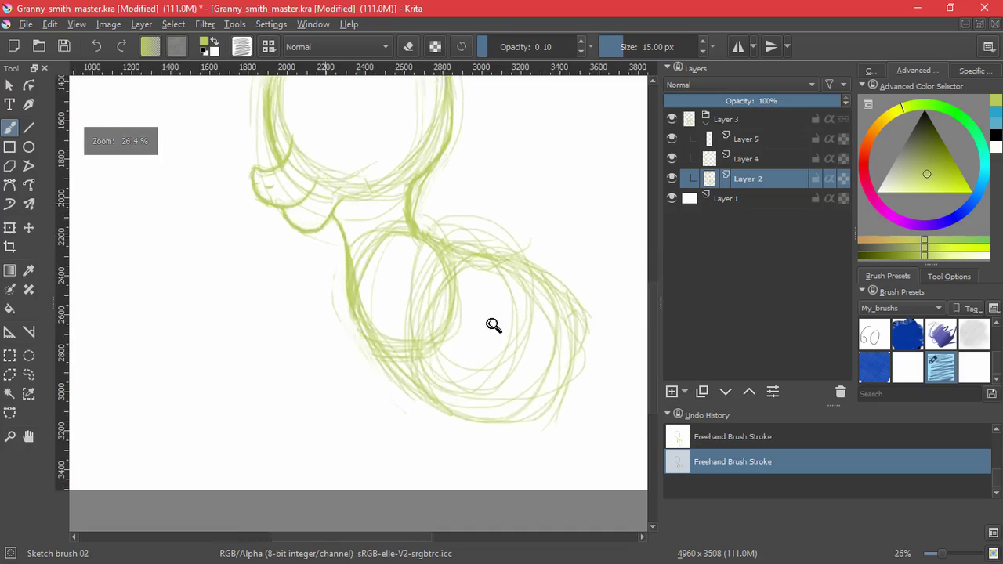
Set the brush opacity to 0.19 and redraw the back and rump contours on Layer 2 with bolder lines.
{"action": "left_click_drag", "start_coordinate": [513, 47], "coordinate": [496, 47]}
{"action": "mouse_move", "coordinate": [469, 391]}
{"action": "left_mouse_down"}
{"action": "mouse_move", "coordinate": [506, 345]}
{"action": "mouse_move", "coordinate": [299, 416]}
{"action": "left_mouse_up"}
{"action": "key", "text": "ctrl+z"}
{"action": "left_click_drag", "start_coordinate": [339, 281], "coordinate": [290, 439]}
{"action": "left_click_drag", "start_coordinate": [314, 351], "coordinate": [291, 437]}
{"action": "key", "text": "5"}
{"action": "left_click_drag", "start_coordinate": [342, 369], "coordinate": [279, 278]}
{"action": "left_click_drag", "start_coordinate": [432, 275], "coordinate": [456, 392]}
{"action": "left_click_drag", "start_coordinate": [434, 257], "coordinate": [457, 390]}
Draw the front curve of the thigh and the hind foot, and reinforce the outer contour at the rump.
{"action": "left_click_drag", "start_coordinate": [383, 296], "coordinate": [382, 436]}
{"action": "left_click_drag", "start_coordinate": [358, 384], "coordinate": [387, 442]}
{"action": "left_click_drag", "start_coordinate": [380, 308], "coordinate": [358, 384]}
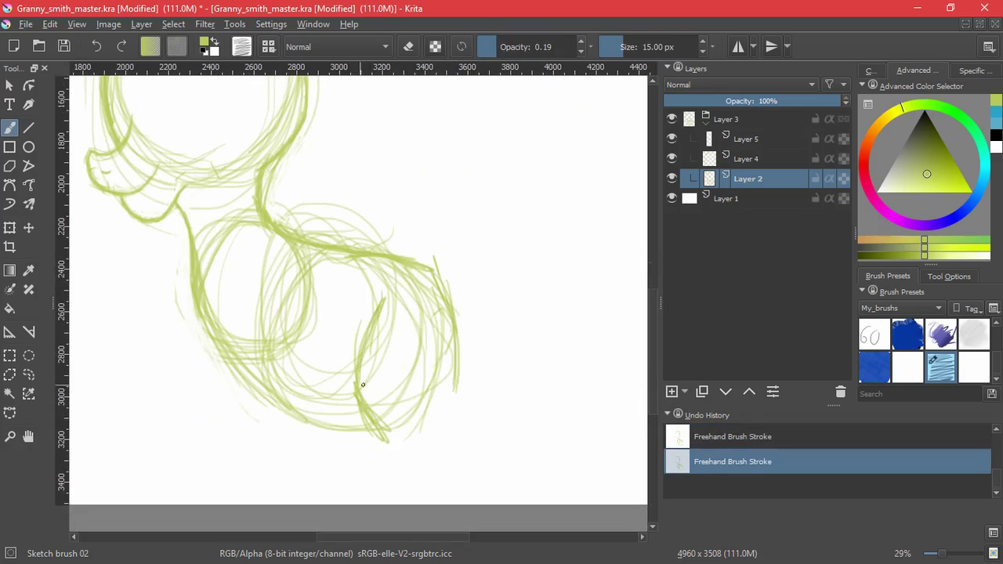
{"action": "left_click_drag", "start_coordinate": [416, 484], "coordinate": [443, 429]}
{"action": "mouse_move", "coordinate": [358, 408]}
{"action": "left_mouse_down"}
{"action": "mouse_move", "coordinate": [408, 381]}
{"action": "mouse_move", "coordinate": [470, 391]}
{"action": "mouse_move", "coordinate": [345, 438]}
{"action": "mouse_move", "coordinate": [487, 333]}
{"action": "left_mouse_up"}
{"action": "left_click_drag", "start_coordinate": [450, 215], "coordinate": [471, 242]}
{"action": "left_click_drag", "start_coordinate": [441, 215], "coordinate": [473, 251]}
{"action": "left_click_drag", "start_coordinate": [322, 293], "coordinate": [383, 308]}
On a new layer, sketch both edges of the near front leg from the chest down and close them with a hoof.
{"action": "key", "text": "Insert"}
{"action": "left_click_drag", "start_coordinate": [347, 233], "coordinate": [326, 428]}
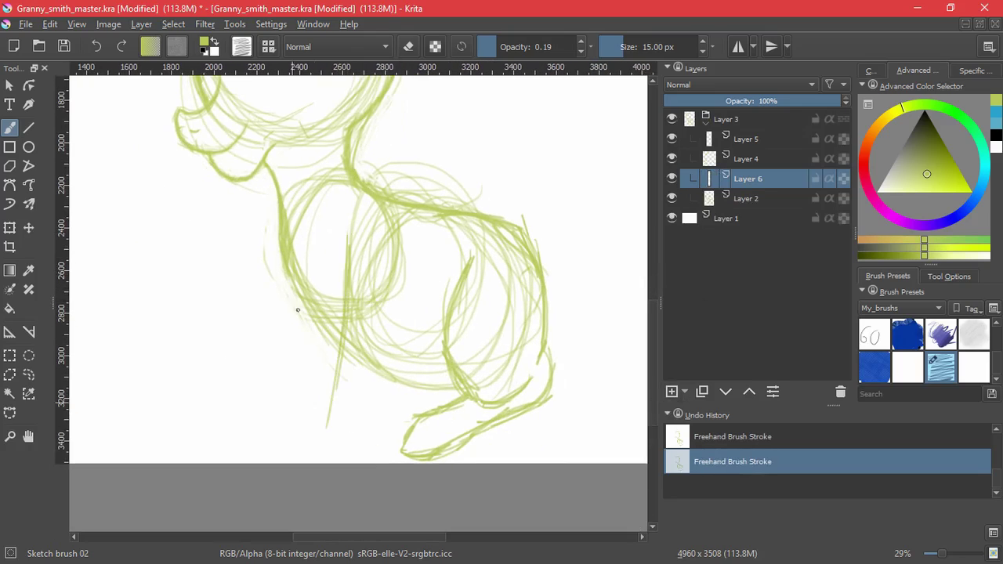
{"action": "mouse_move", "coordinate": [368, 266]}
{"action": "left_mouse_down"}
{"action": "mouse_move", "coordinate": [373, 296]}
{"action": "mouse_move", "coordinate": [383, 285]}
{"action": "mouse_move", "coordinate": [394, 457]}
{"action": "left_mouse_up"}
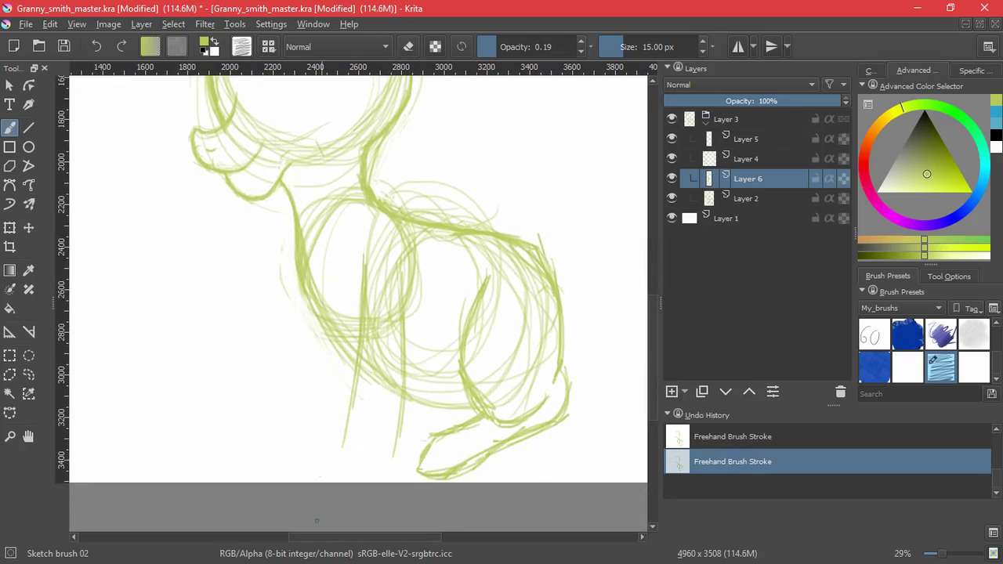
{"action": "mouse_move", "coordinate": [313, 479]}
{"action": "left_mouse_down"}
{"action": "mouse_move", "coordinate": [400, 454]}
{"action": "mouse_move", "coordinate": [307, 480]}
{"action": "left_mouse_up"}
{"action": "left_click_drag", "start_coordinate": [347, 426], "coordinate": [322, 480]}
{"action": "left_click_drag", "start_coordinate": [355, 367], "coordinate": [325, 479]}
Strengthen the rear edge of the near front leg and redo the short strokes on its front edge at knee height.
{"action": "left_click_drag", "start_coordinate": [405, 271], "coordinate": [408, 337]}
{"action": "left_click_drag", "start_coordinate": [406, 301], "coordinate": [396, 456]}
{"action": "key", "text": "ctrl+z"}
{"action": "left_click_drag", "start_coordinate": [357, 364], "coordinate": [352, 398]}
{"action": "key", "text": "ctrl+z"}
{"action": "key", "text": "ctrl+z"}
{"action": "left_click_drag", "start_coordinate": [362, 346], "coordinate": [351, 384]}
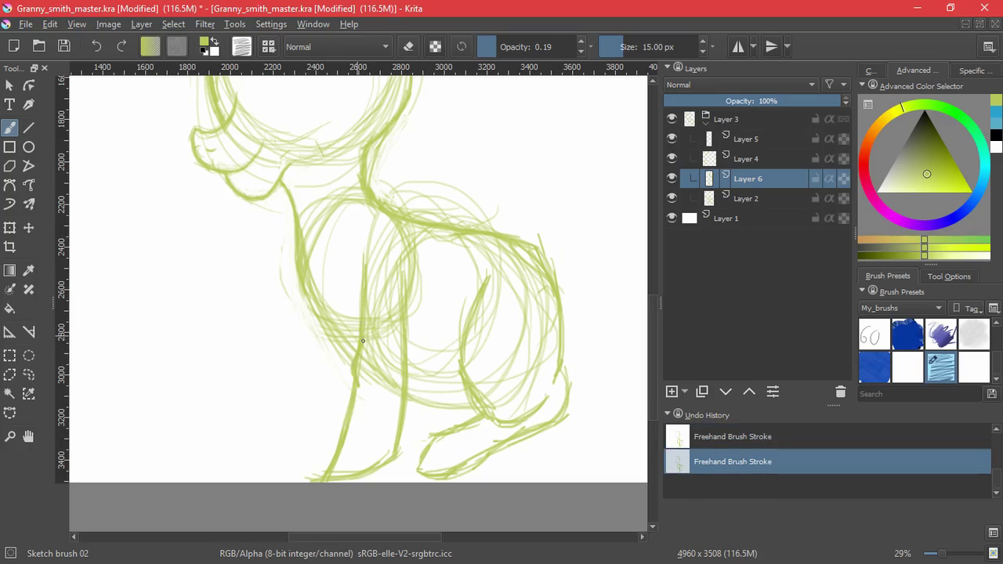
{"action": "left_click_drag", "start_coordinate": [321, 314], "coordinate": [310, 384]}
{"action": "mouse_move", "coordinate": [317, 303]}
{"action": "left_mouse_down"}
{"action": "mouse_move", "coordinate": [300, 423]}
{"action": "mouse_move", "coordinate": [284, 442]}
{"action": "left_mouse_up"}
{"action": "left_click_drag", "start_coordinate": [311, 356], "coordinate": [283, 438]}
{"action": "left_click_drag", "start_coordinate": [346, 342], "coordinate": [335, 442]}
{"action": "left_click_drag", "start_coordinate": [312, 314], "coordinate": [295, 436]}
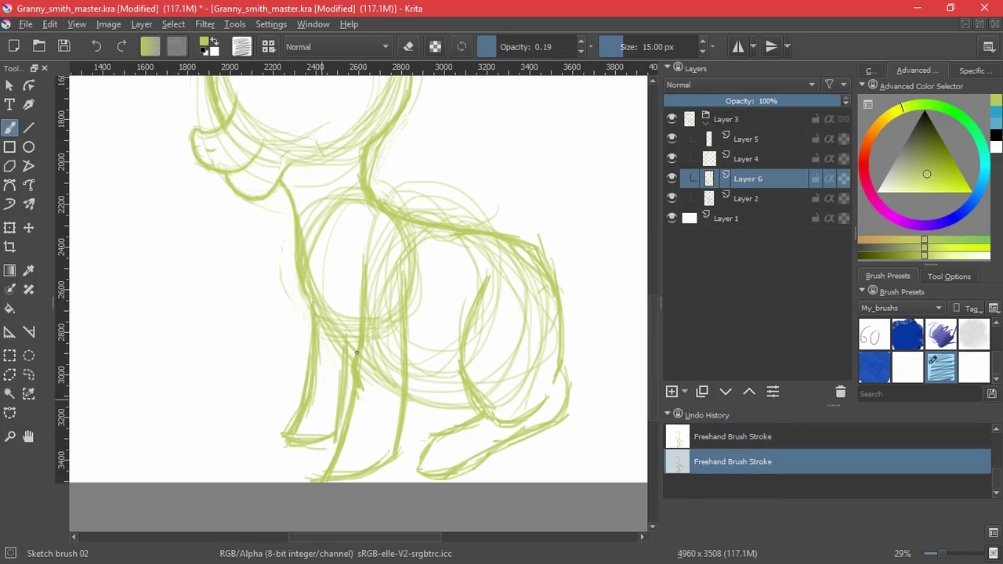
{"action": "key", "text": "ctrl+z"}
{"action": "key", "text": "ctrl+z"}
{"action": "key", "text": "ctrl+z"}
{"action": "key", "text": "ctrl+z"}
{"action": "key", "text": "ctrl+z"}
{"action": "key", "text": "ctrl+z"}
{"action": "key", "text": "ctrl+z"}
{"action": "key", "text": "ctrl+z"}
Transform the near front leg on Layer 6, making it slightly shorter and narrower at the hoof.
{"action": "left_click", "coordinate": [9, 228]}
{"action": "left_click_drag", "start_coordinate": [357, 487], "coordinate": [356, 480]}
{"action": "mouse_move", "coordinate": [380, 481]}
{"action": "left_mouse_down"}
{"action": "mouse_move", "coordinate": [353, 481]}
{"action": "mouse_move", "coordinate": [366, 480]}
{"action": "left_mouse_up"}
{"action": "left_click_drag", "start_coordinate": [349, 456], "coordinate": [338, 456]}
{"action": "left_click_drag", "start_coordinate": [391, 431], "coordinate": [388, 441]}
{"action": "left_click_drag", "start_coordinate": [392, 240], "coordinate": [387, 240]}
{"action": "key", "text": "Return"}
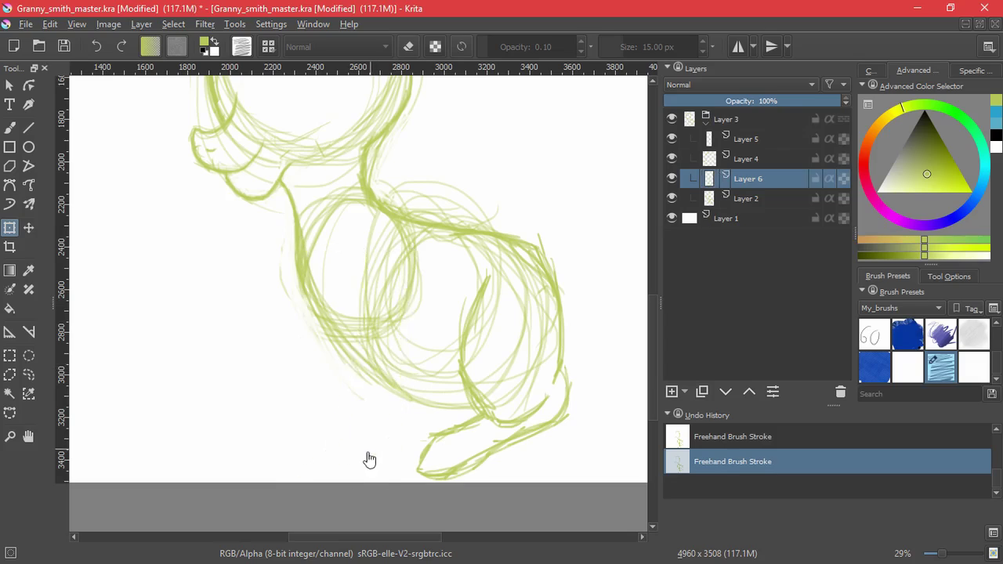
Add a new layer and sketch the far front leg with its hoof in front of the near one.
{"action": "left_click", "coordinate": [10, 129]}
{"action": "key", "text": "Insert"}
{"action": "left_click_drag", "start_coordinate": [316, 266], "coordinate": [307, 408]}
{"action": "left_click_drag", "start_coordinate": [309, 295], "coordinate": [300, 429]}
{"action": "key", "text": "ctrl+z"}
{"action": "key", "text": "ctrl+z"}
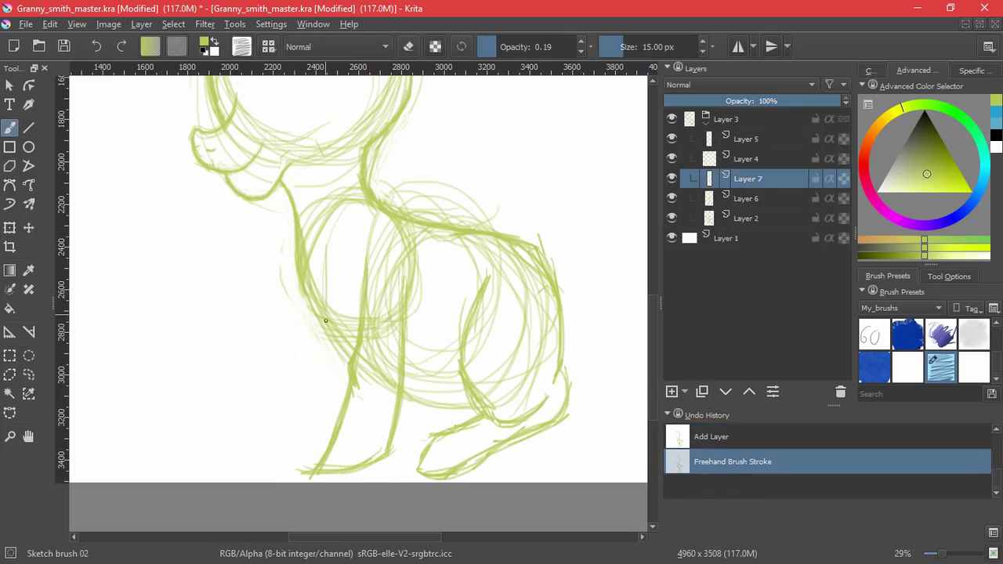
{"action": "left_click_drag", "start_coordinate": [328, 243], "coordinate": [304, 436]}
{"action": "left_click_drag", "start_coordinate": [320, 384], "coordinate": [301, 443]}
On Layer 6, reinforce the bottom of the near front hoof and erase its rough lower edge.
{"action": "key", "text": "Page_Down"}
{"action": "left_click_drag", "start_coordinate": [386, 457], "coordinate": [324, 467]}
{"action": "left_click_drag", "start_coordinate": [381, 457], "coordinate": [304, 472]}
{"action": "key", "text": "e"}
{"action": "left_click_drag", "start_coordinate": [367, 473], "coordinate": [307, 473]}
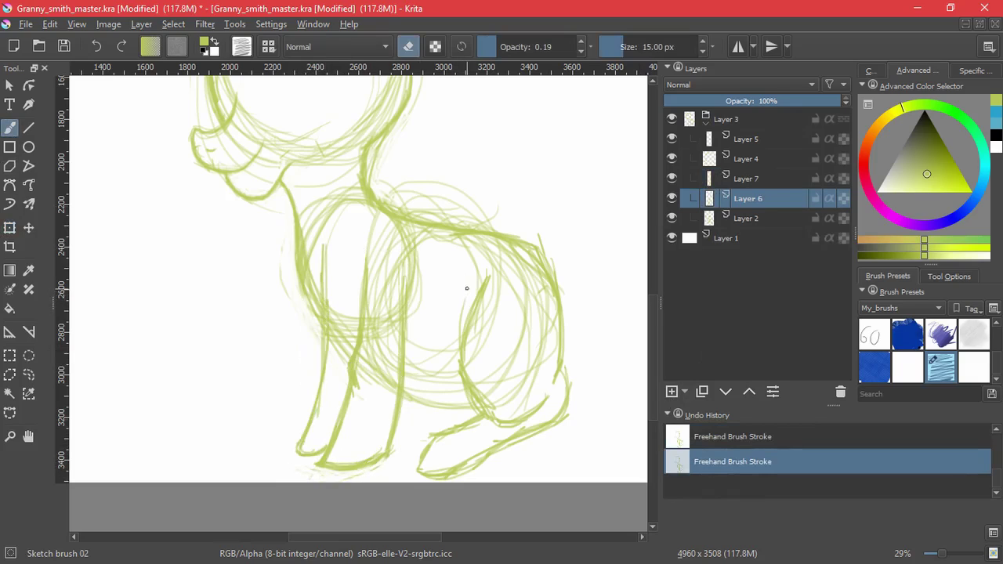
Move the whole sketch group, Layer 3, slightly up on the canvas.
{"action": "scroll", "coordinate": [467, 287], "scroll_direction": "down", "scroll_amount": 1}
{"action": "left_click", "coordinate": [727, 119]}
{"action": "scroll", "coordinate": [482, 205], "scroll_direction": "down", "scroll_amount": 1}
{"action": "left_click_drag", "start_coordinate": [482, 205], "coordinate": [392, 296]}
{"action": "left_click", "coordinate": [29, 228]}
{"action": "left_click_drag", "start_coordinate": [335, 358], "coordinate": [331, 339]}
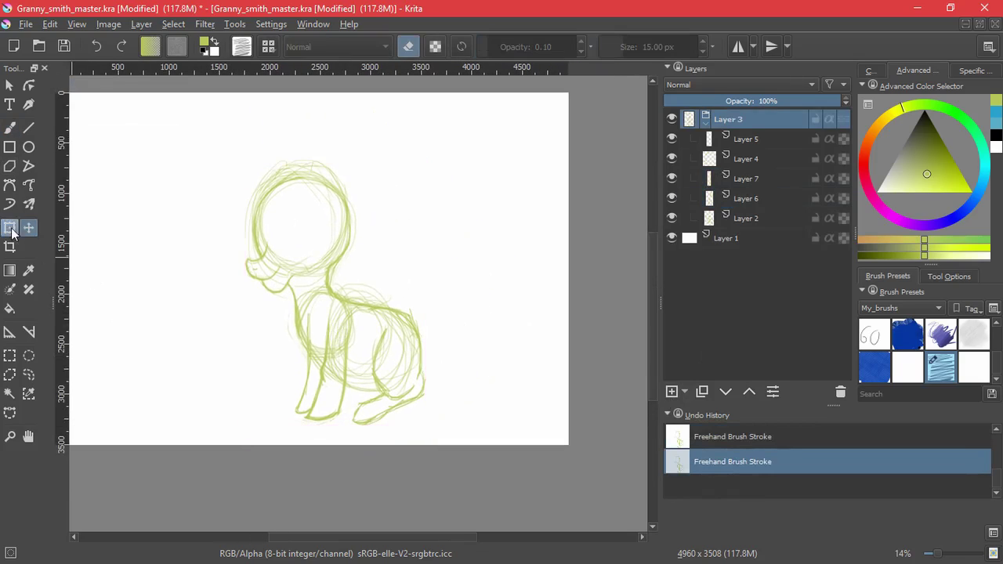
Raise Layers 7 and 6 above Layer 4, and group Layers 4 and 2 together.
{"action": "left_click", "coordinate": [709, 220]}
{"action": "left_click", "coordinate": [755, 180]}
{"action": "key", "text": "ctrl+Page_Up"}
{"action": "left_click", "coordinate": [748, 199]}
{"action": "key", "text": "ctrl+Page_Up"}
{"action": "left_click", "coordinate": [672, 198]}
{"action": "left_click", "coordinate": [701, 202]}
{"action": "left_click", "coordinate": [714, 219], "text": "shift"}
{"action": "key", "text": "ctrl+g"}
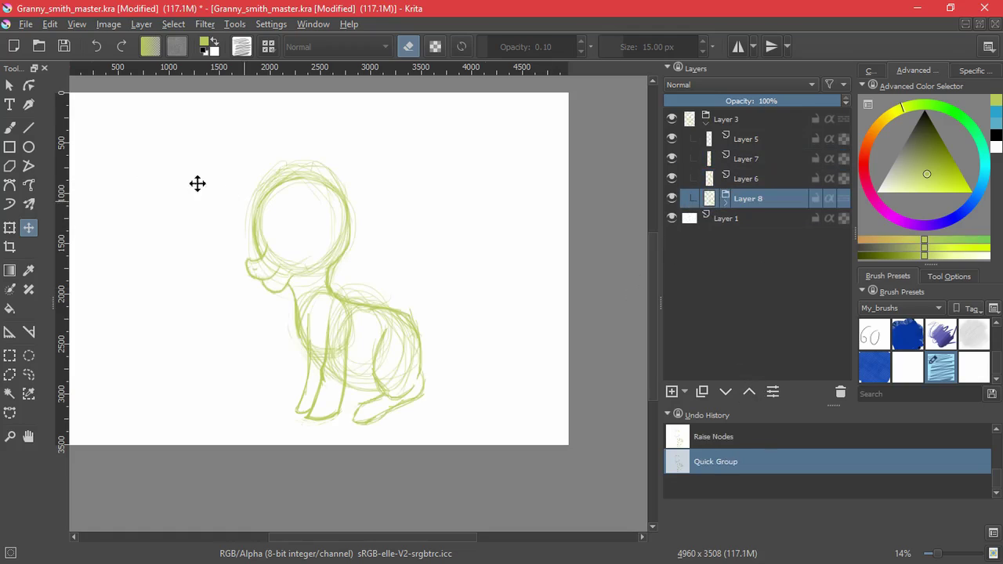
Rotate the head-and-body group, Layer 8, slightly clockwise.
{"action": "key", "text": "ctrl+t"}
{"action": "left_click_drag", "start_coordinate": [294, 131], "coordinate": [318, 143]}
{"action": "key", "text": "Return"}
Identify the front-leg layers by toggling layer visibility, and group Layers 7 and 6 together.
{"action": "left_click", "coordinate": [673, 140]}
{"action": "left_click", "coordinate": [673, 157]}
{"action": "left_click", "coordinate": [673, 140]}
{"action": "left_click", "coordinate": [673, 158]}
{"action": "left_click", "coordinate": [673, 141]}
{"action": "left_click", "coordinate": [674, 141]}
{"action": "left_click", "coordinate": [746, 159]}
{"action": "left_click", "coordinate": [746, 179], "text": "shift"}
{"action": "key", "text": "ctrl+g"}
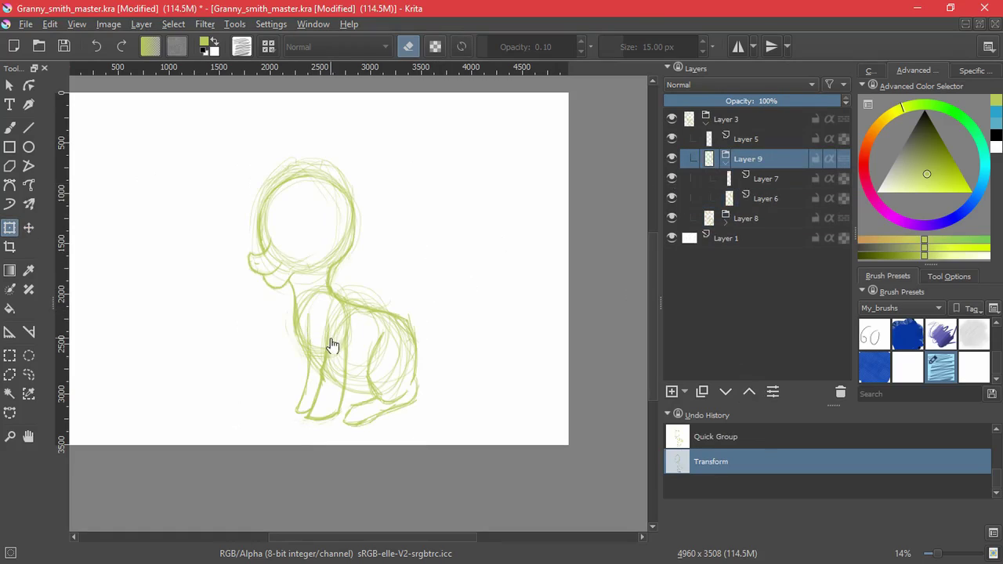
Move the front-leg group left and slightly down, and reshape the far front leg on Layer 7 with Transform.
{"action": "key", "text": "t"}
{"action": "mouse_move", "coordinate": [367, 389]}
{"action": "left_mouse_down"}
{"action": "mouse_move", "coordinate": [329, 374]}
{"action": "mouse_move", "coordinate": [352, 395]}
{"action": "left_mouse_up"}
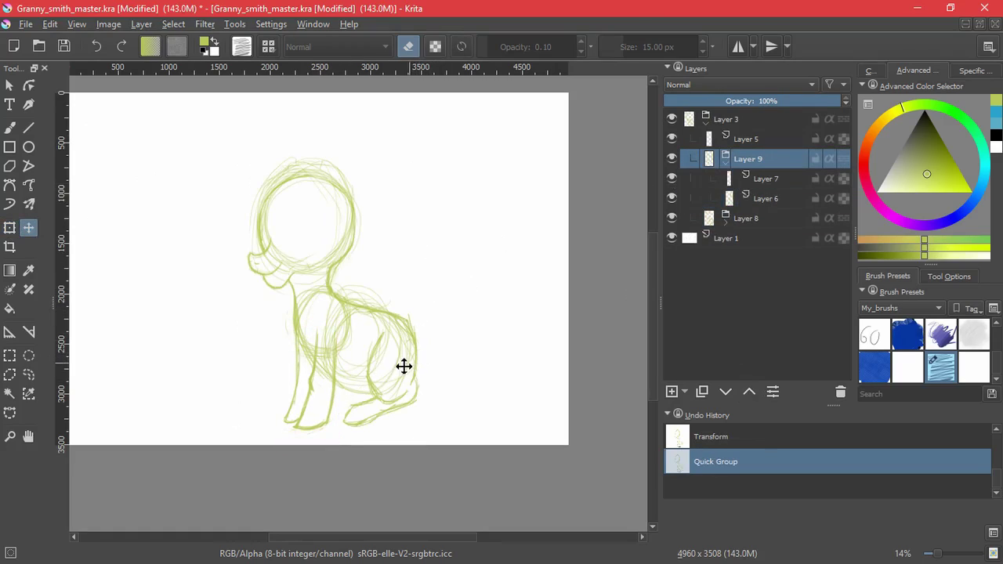
{"action": "left_click", "coordinate": [691, 182]}
{"action": "left_click", "coordinate": [11, 228]}
{"action": "left_click_drag", "start_coordinate": [296, 432], "coordinate": [289, 431]}
{"action": "left_click_drag", "start_coordinate": [291, 392], "coordinate": [294, 389]}
{"action": "key", "text": "Return"}
Expand the Layer 8 group and transform Layer 2 so the back slopes down more steeply toward the rump.
{"action": "left_click", "coordinate": [726, 223]}
{"action": "left_click", "coordinate": [723, 254]}
{"action": "left_click", "coordinate": [418, 300]}
{"action": "left_click_drag", "start_coordinate": [418, 301], "coordinate": [415, 327]}
{"action": "key", "text": "Return"}
Shift the front-leg group, Layer 9, slightly left under the chest with Transform.
{"action": "left_click", "coordinate": [745, 160]}
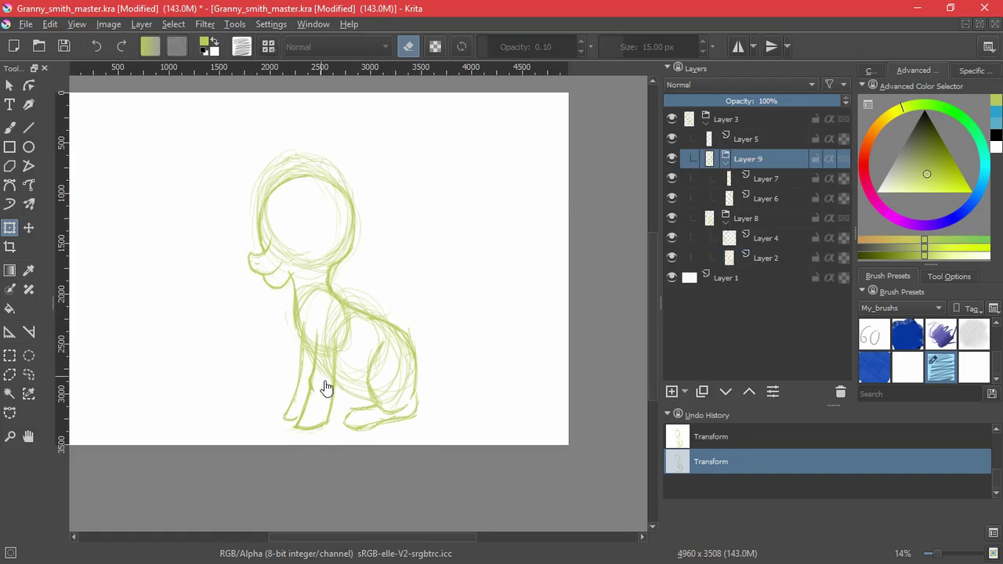
{"action": "left_click", "coordinate": [325, 383]}
{"action": "left_click_drag", "start_coordinate": [325, 383], "coordinate": [319, 381]}
{"action": "key", "text": "Return"}
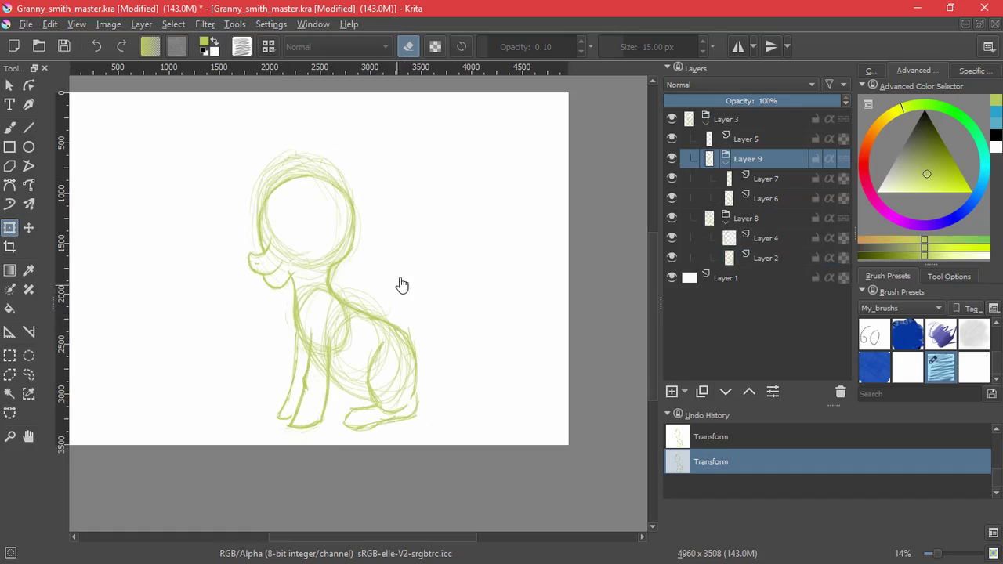
Transform the head and muzzle lines on Layer 4, compressing them slightly from below.
{"action": "left_click", "coordinate": [698, 240]}
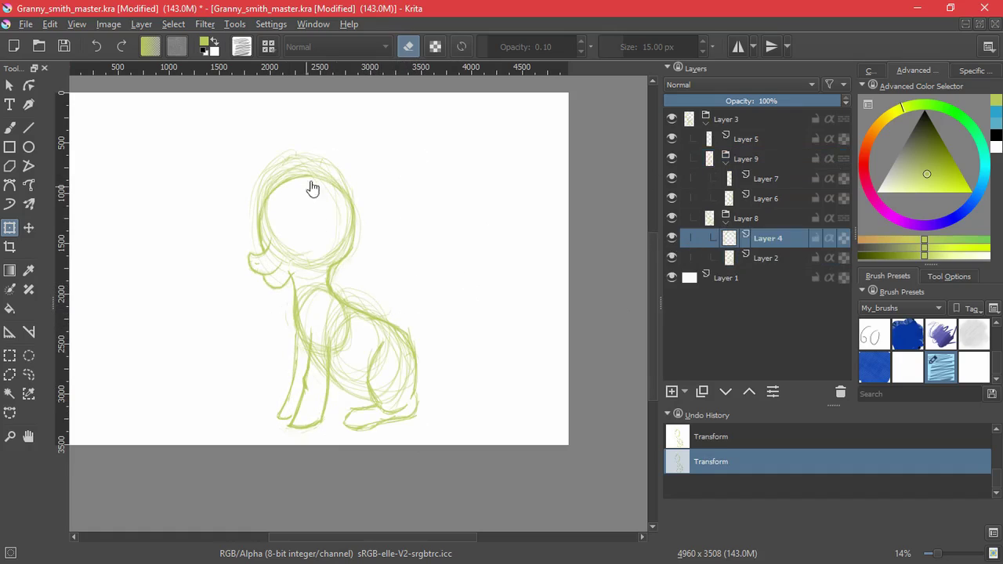
{"action": "left_click", "coordinate": [345, 277]}
{"action": "left_click_drag", "start_coordinate": [302, 307], "coordinate": [304, 288]}
{"action": "key", "text": "Return"}
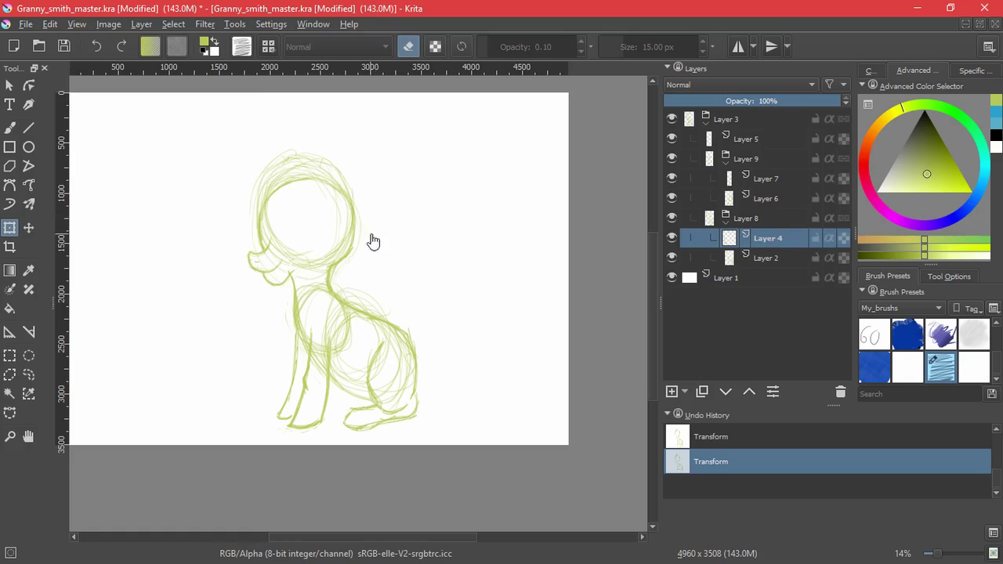
Put Layer 4 in its own group and add a new paint layer above it inside that group.
{"action": "left_click", "coordinate": [9, 127]}
{"action": "key", "text": "e"}
{"action": "left_click", "coordinate": [468, 300]}
{"action": "key", "text": "ctrl+z"}
{"action": "key", "text": "ctrl+g"}
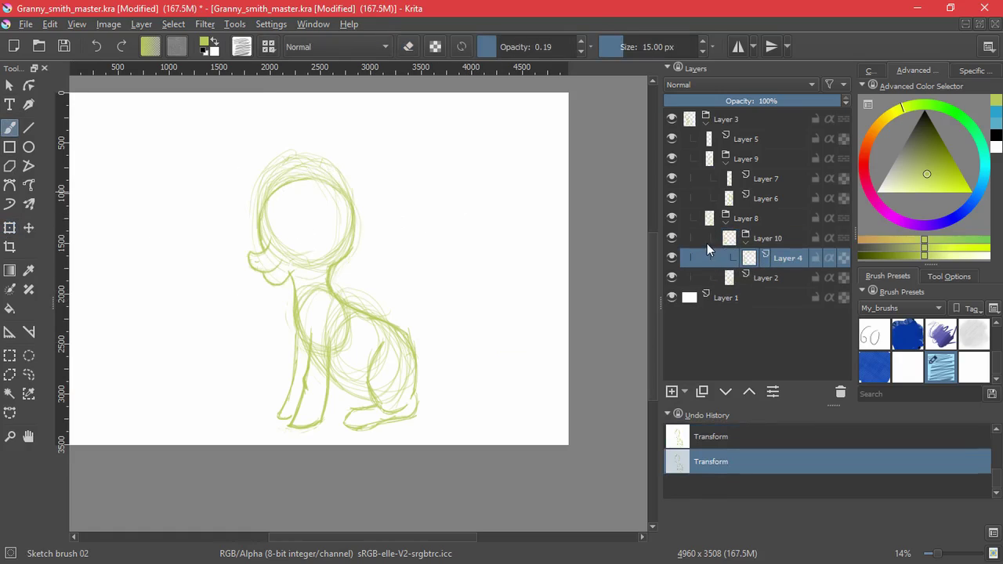
{"action": "key", "text": "Insert"}
Sketch a long, drooping, pointed ear shape at the back of the head on the new layer.
{"action": "scroll", "coordinate": [363, 162], "scroll_direction": "up", "scroll_amount": 5}
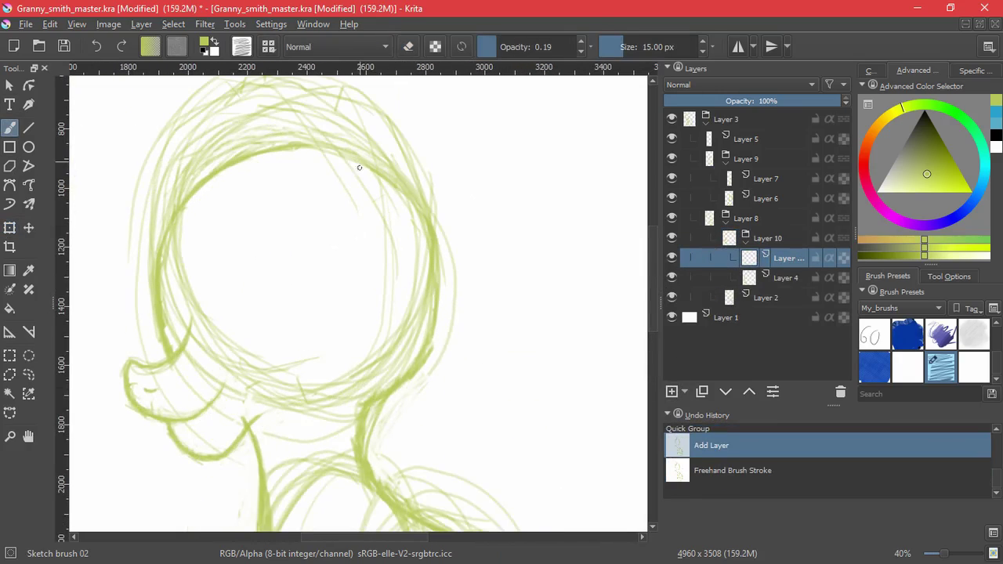
{"action": "left_click_drag", "start_coordinate": [364, 221], "coordinate": [375, 317]}
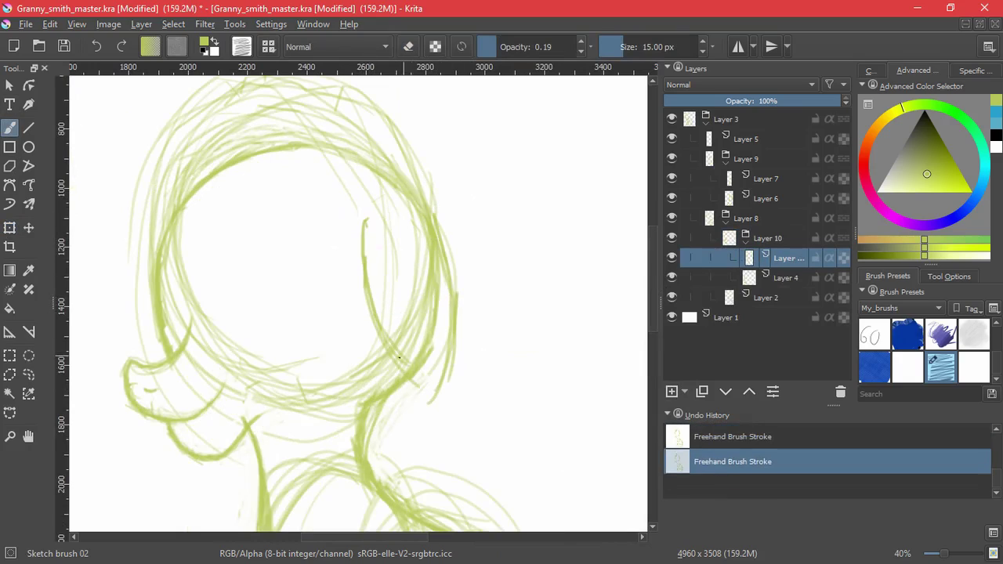
{"action": "left_click_drag", "start_coordinate": [403, 354], "coordinate": [421, 404]}
{"action": "left_click_drag", "start_coordinate": [461, 268], "coordinate": [449, 364]}
{"action": "key", "text": "ctrl+z"}
{"action": "key", "text": "ctrl+z"}
{"action": "left_click_drag", "start_coordinate": [325, 414], "coordinate": [425, 264]}
{"action": "key", "text": "5"}
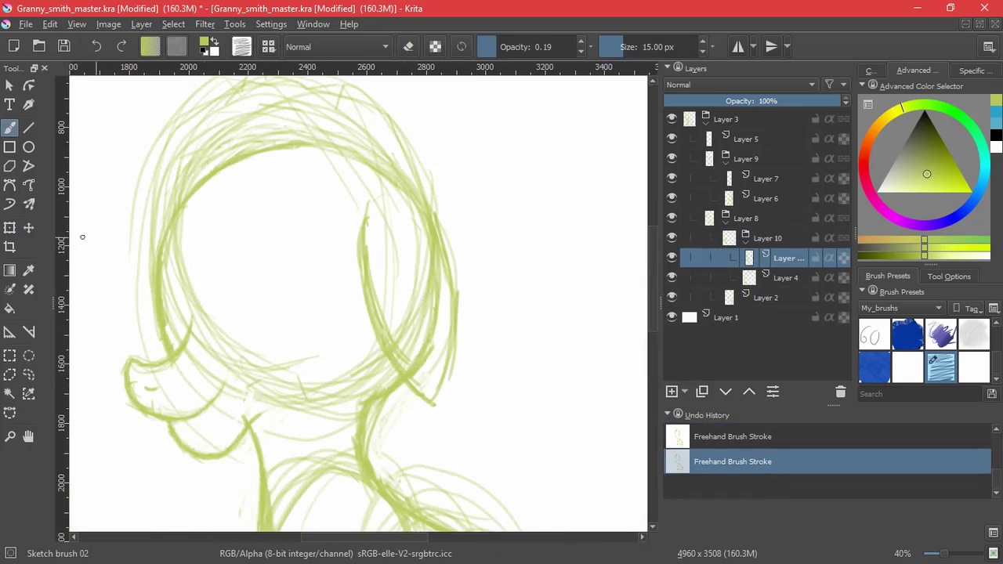
Transform the ear shape, shortening it from below and shifting it slightly up and toward the back of the head.
{"action": "key", "text": "ctrl+t"}
{"action": "left_click_drag", "start_coordinate": [408, 408], "coordinate": [408, 369]}
{"action": "left_click_drag", "start_coordinate": [471, 389], "coordinate": [477, 383]}
{"action": "left_click_drag", "start_coordinate": [446, 332], "coordinate": [450, 322]}
{"action": "key", "text": "Return"}
On a new layer, sketch the near eye as a closed upward arc in the middle of the face and transform it.
{"action": "key", "text": "Insert"}
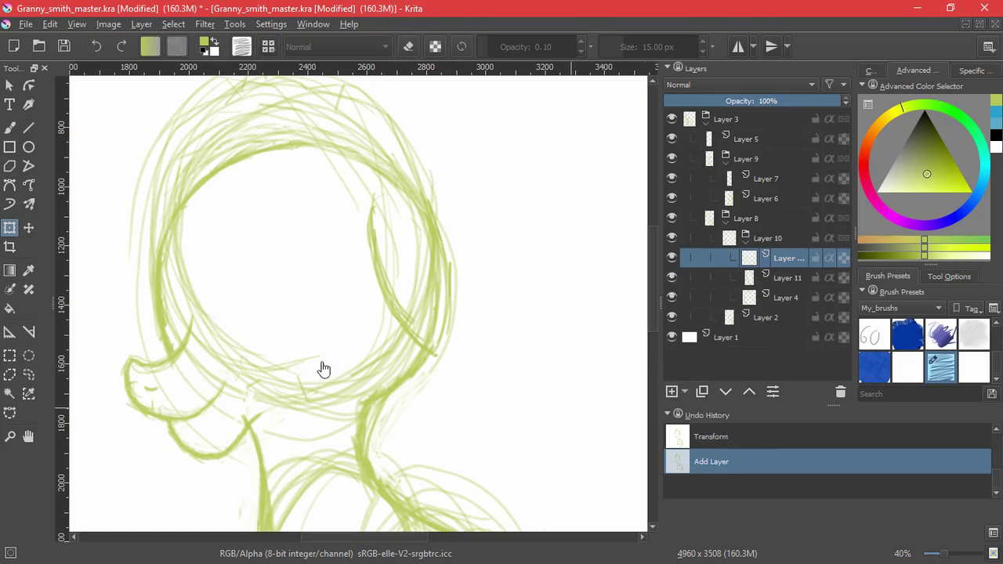
{"action": "key", "text": "b"}
{"action": "scroll", "coordinate": [264, 291], "scroll_direction": "up", "scroll_amount": 2}
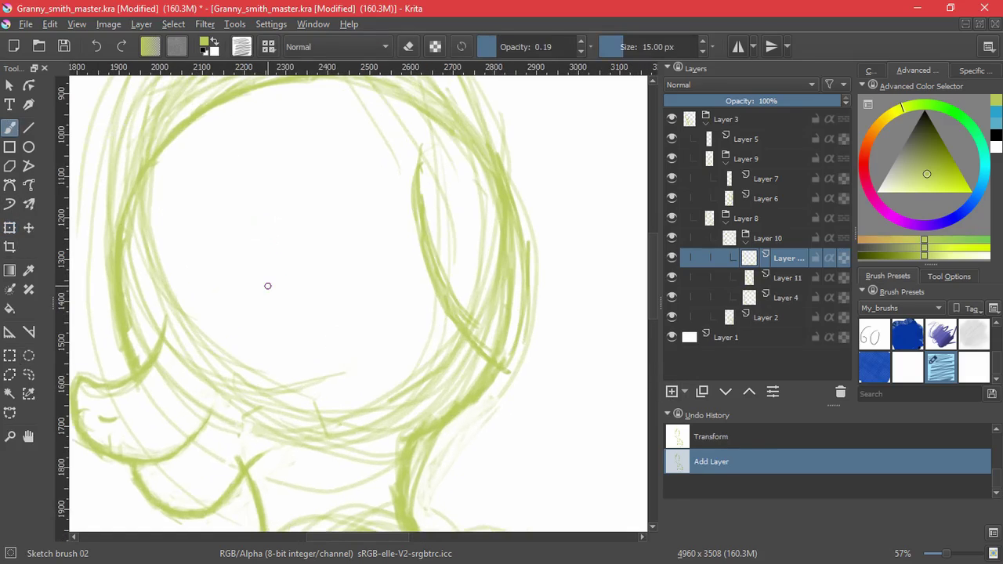
{"action": "left_click_drag", "start_coordinate": [275, 378], "coordinate": [382, 275]}
{"action": "left_click_drag", "start_coordinate": [289, 242], "coordinate": [272, 337]}
{"action": "key", "text": "ctrl+z"}
{"action": "left_click_drag", "start_coordinate": [201, 265], "coordinate": [239, 212]}
{"action": "mouse_move", "coordinate": [204, 259]}
{"action": "left_mouse_down"}
{"action": "mouse_move", "coordinate": [248, 240]}
{"action": "mouse_move", "coordinate": [290, 258]}
{"action": "left_mouse_up"}
{"action": "mouse_move", "coordinate": [202, 265]}
{"action": "left_mouse_down"}
{"action": "mouse_move", "coordinate": [285, 244]}
{"action": "mouse_move", "coordinate": [262, 224]}
{"action": "left_mouse_up"}
{"action": "key", "text": "ctrl+t"}
{"action": "key", "text": "Return"}
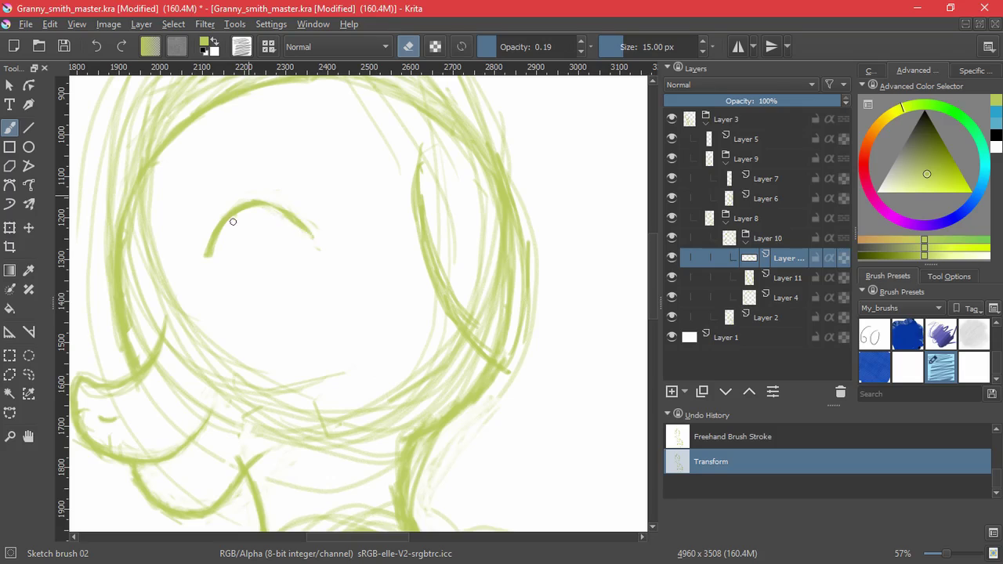
Erase the rough edges along the closed-eye arc to leave a clean tapered line.
{"action": "key", "text": "e"}
{"action": "mouse_move", "coordinate": [463, 321]}
{"action": "left_mouse_down"}
{"action": "mouse_move", "coordinate": [374, 196]}
{"action": "mouse_move", "coordinate": [385, 334]}
{"action": "left_mouse_up"}
{"action": "left_click_drag", "start_coordinate": [249, 329], "coordinate": [376, 210]}
{"action": "mouse_move", "coordinate": [368, 219]}
{"action": "left_mouse_down"}
{"action": "mouse_move", "coordinate": [255, 379]}
{"action": "mouse_move", "coordinate": [396, 228]}
{"action": "mouse_move", "coordinate": [282, 235]}
{"action": "mouse_move", "coordinate": [247, 334]}
{"action": "left_mouse_up"}
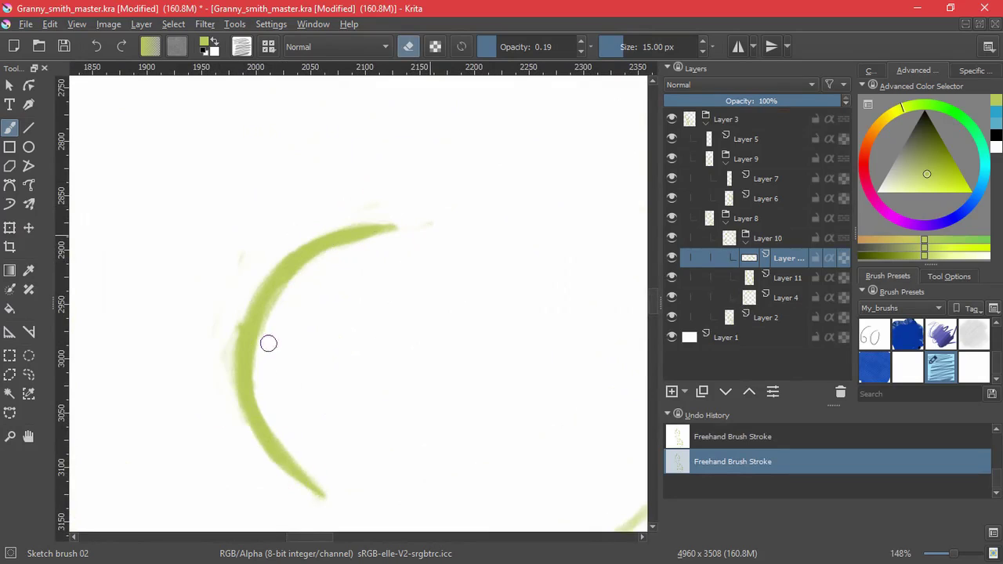
{"action": "scroll", "coordinate": [385, 376], "scroll_direction": "down", "scroll_amount": 4}
Move the closed-eye arc slightly toward the front of the face with Transform.
{"action": "key", "text": "ctrl+t"}
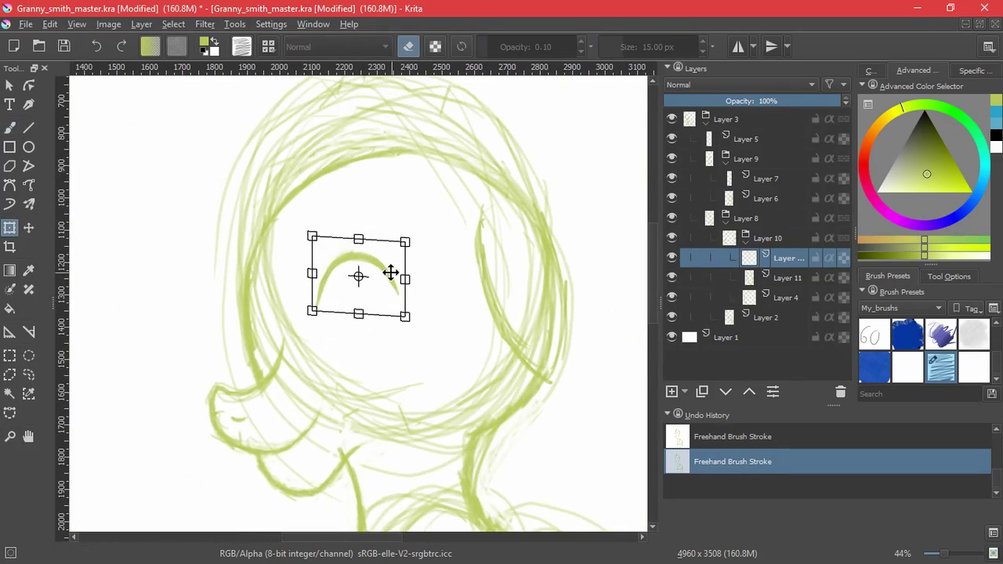
{"action": "left_click_drag", "start_coordinate": [391, 272], "coordinate": [371, 278]}
{"action": "key", "text": "Return"}
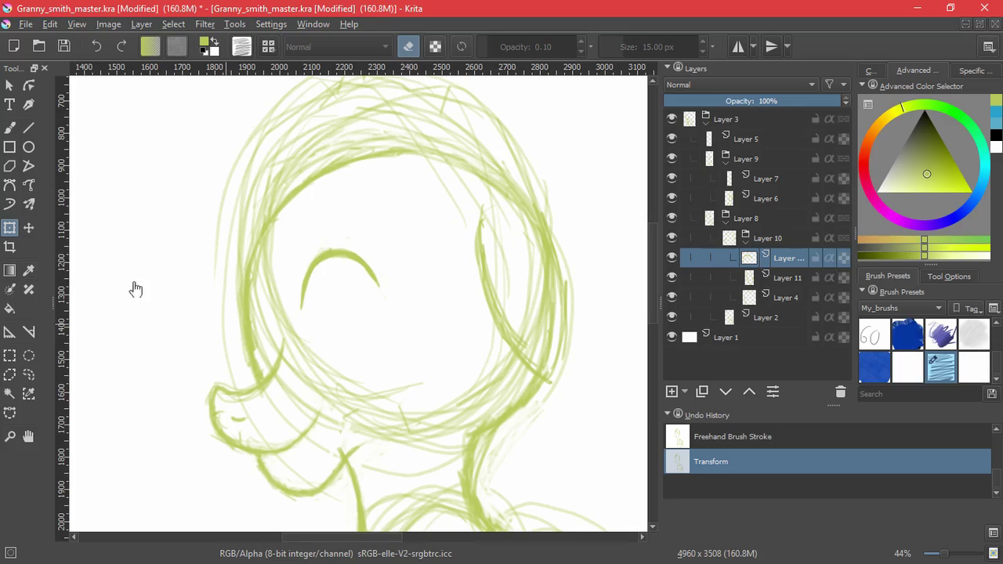
Add another layer and sketch an elongated oval for the far eye at the front edge of the face.
{"action": "key", "text": "b"}
{"action": "key", "text": "e"}
{"action": "left_click_drag", "start_coordinate": [415, 388], "coordinate": [444, 394]}
{"action": "key", "text": "ctrl+z"}
{"action": "left_click", "coordinate": [672, 392]}
{"action": "scroll", "coordinate": [328, 357], "scroll_direction": "up", "scroll_amount": 3}
{"action": "left_click_drag", "start_coordinate": [200, 192], "coordinate": [183, 280]}
{"action": "left_click_drag", "start_coordinate": [200, 232], "coordinate": [252, 329]}
{"action": "left_click_drag", "start_coordinate": [377, 377], "coordinate": [357, 445]}
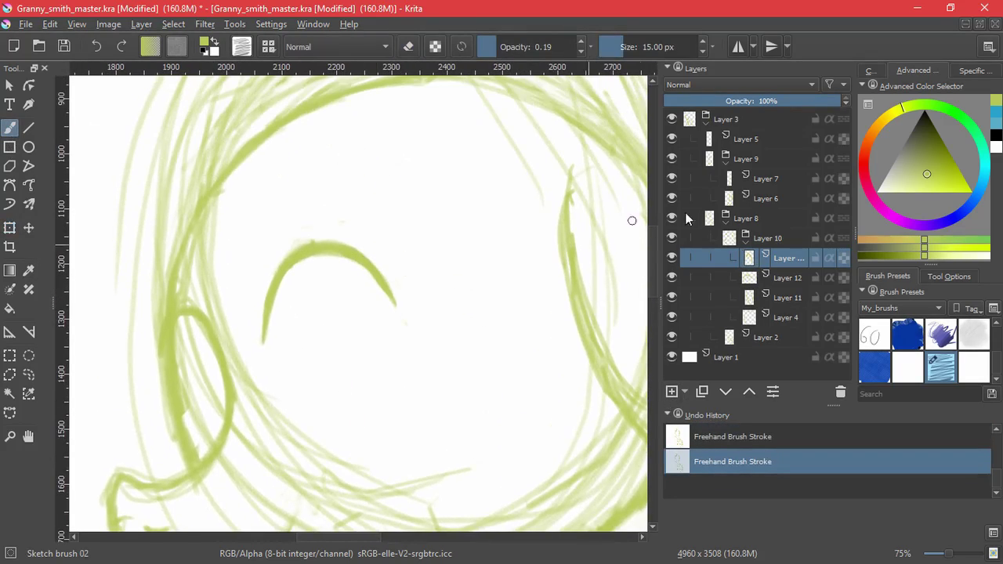
Reposition the near eye's closed arc on Layer 12 with Transform.
{"action": "left_click", "coordinate": [786, 298]}
{"action": "left_click", "coordinate": [787, 278]}
{"action": "left_click", "coordinate": [10, 228]}
{"action": "mouse_move", "coordinate": [361, 280]}
{"action": "left_mouse_down"}
{"action": "mouse_move", "coordinate": [401, 374]}
{"action": "mouse_move", "coordinate": [403, 322]}
{"action": "left_mouse_up"}
{"action": "key", "text": "Return"}
On a new layer above Layer 11, sketch a curved upper eyelid line beneath the near eye's arc.
{"action": "left_click", "coordinate": [750, 302]}
{"action": "left_click", "coordinate": [672, 391]}
{"action": "left_click", "coordinate": [12, 126]}
{"action": "mouse_move", "coordinate": [281, 375]}
{"action": "left_mouse_down"}
{"action": "mouse_move", "coordinate": [317, 358]}
{"action": "mouse_move", "coordinate": [392, 346]}
{"action": "left_mouse_up"}
{"action": "left_click_drag", "start_coordinate": [326, 350], "coordinate": [410, 349]}
{"action": "mouse_move", "coordinate": [352, 403]}
{"action": "left_mouse_down"}
{"action": "mouse_move", "coordinate": [475, 340]}
{"action": "mouse_move", "coordinate": [468, 362]}
{"action": "left_mouse_up"}
{"action": "left_click_drag", "start_coordinate": [416, 283], "coordinate": [380, 419]}
{"action": "key", "text": "ctrl+z"}
{"action": "mouse_move", "coordinate": [504, 353]}
{"action": "left_mouse_down"}
{"action": "mouse_move", "coordinate": [364, 392]}
{"action": "mouse_move", "coordinate": [387, 432]}
{"action": "left_mouse_up"}
Erase the rough edges of the near eye's upper lid line and taper its ends.
{"action": "key", "text": "e"}
{"action": "left_click_drag", "start_coordinate": [305, 406], "coordinate": [322, 356]}
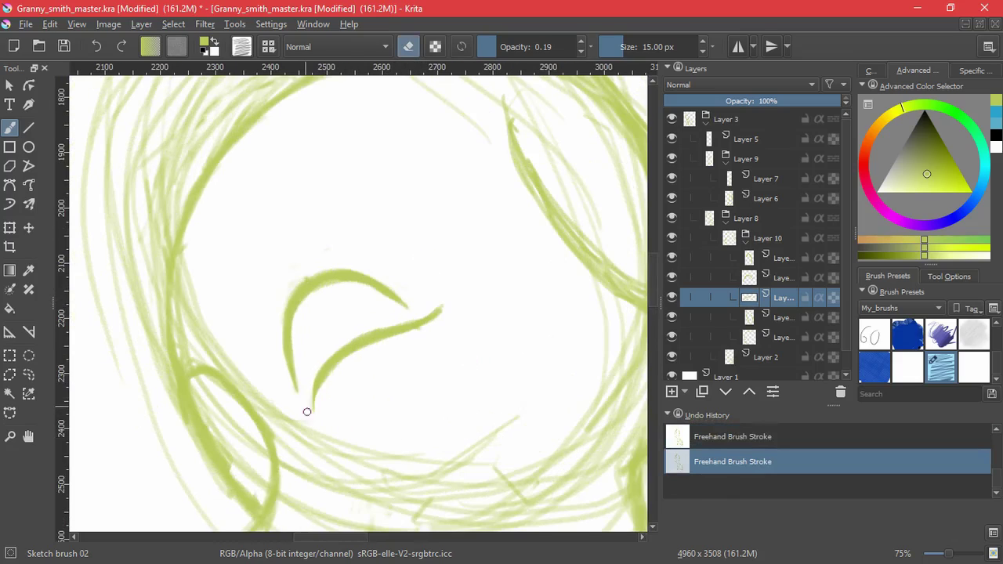
{"action": "key", "text": "e"}
{"action": "key", "text": "3"}
{"action": "key", "text": "5"}
{"action": "mouse_move", "coordinate": [331, 281]}
{"action": "left_mouse_down"}
{"action": "mouse_move", "coordinate": [350, 248]}
{"action": "mouse_move", "coordinate": [333, 335]}
{"action": "left_mouse_up"}
Transform the upper lid line so it fits just beneath the near eye's arc.
{"action": "key", "text": "ctrl+t"}
{"action": "left_click_drag", "start_coordinate": [317, 297], "coordinate": [315, 303]}
{"action": "left_click_drag", "start_coordinate": [339, 305], "coordinate": [325, 306]}
{"action": "mouse_move", "coordinate": [287, 281]}
{"action": "left_mouse_down"}
{"action": "mouse_move", "coordinate": [300, 309]}
{"action": "mouse_move", "coordinate": [276, 284]}
{"action": "left_mouse_up"}
{"action": "left_click_drag", "start_coordinate": [247, 282], "coordinate": [253, 282]}
{"action": "key", "text": "Return"}
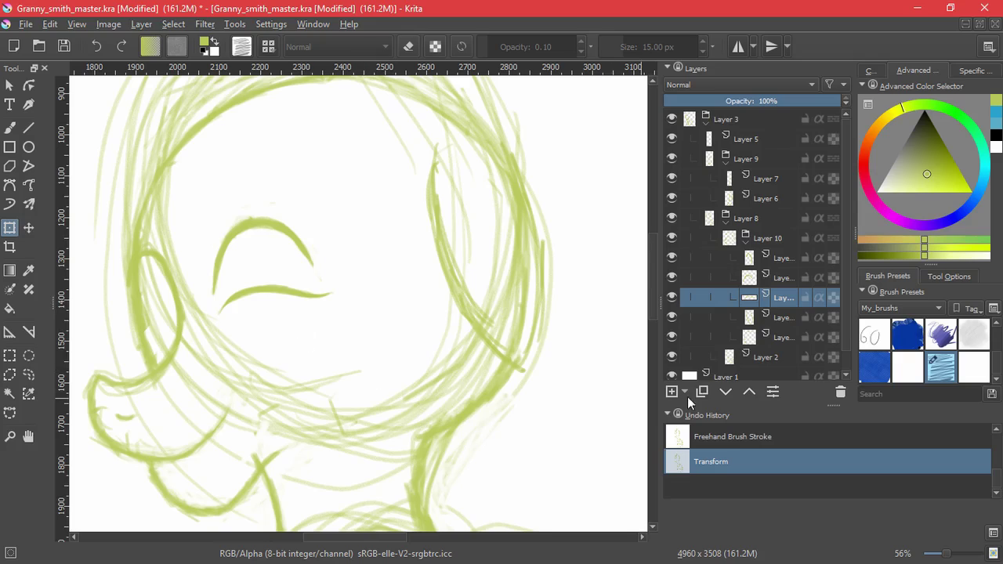
Duplicate the upper lid line, mirror the copy horizontally, shrink it and place it across the far eye's oval.
{"action": "key", "text": "ctrl+j"}
{"action": "left_click", "coordinate": [274, 293]}
{"action": "left_click", "coordinate": [948, 277]}
{"action": "left_click_drag", "start_coordinate": [996, 337], "coordinate": [996, 380]}
{"action": "left_click", "coordinate": [880, 346]}
{"action": "mouse_move", "coordinate": [295, 296]}
{"action": "left_mouse_down"}
{"action": "mouse_move", "coordinate": [138, 313]}
{"action": "mouse_move", "coordinate": [148, 313]}
{"action": "left_mouse_up"}
{"action": "left_click_drag", "start_coordinate": [148, 314], "coordinate": [234, 340]}
{"action": "left_click_drag", "start_coordinate": [153, 348], "coordinate": [204, 349]}
{"action": "left_click_drag", "start_coordinate": [295, 342], "coordinate": [295, 335]}
{"action": "left_click_drag", "start_coordinate": [202, 350], "coordinate": [207, 349]}
{"action": "left_click_drag", "start_coordinate": [259, 339], "coordinate": [254, 339]}
{"action": "key", "text": "Return"}
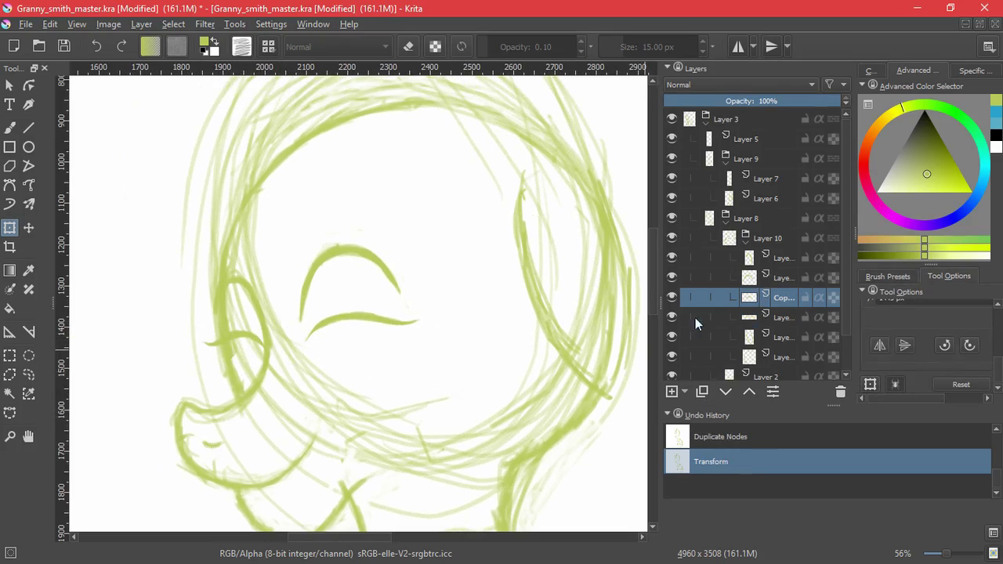
On a new layer, sketch the near eye's lower lid as a shallow upward-curving line.
{"action": "left_click", "coordinate": [695, 317]}
{"action": "left_click", "coordinate": [671, 391]}
{"action": "left_click", "coordinate": [9, 127]}
{"action": "left_click_drag", "start_coordinate": [347, 386], "coordinate": [392, 422]}
{"action": "key", "text": "ctrl+z"}
{"action": "scroll", "coordinate": [347, 412], "scroll_direction": "up", "scroll_amount": 2}
{"action": "left_click_drag", "start_coordinate": [321, 363], "coordinate": [345, 384]}
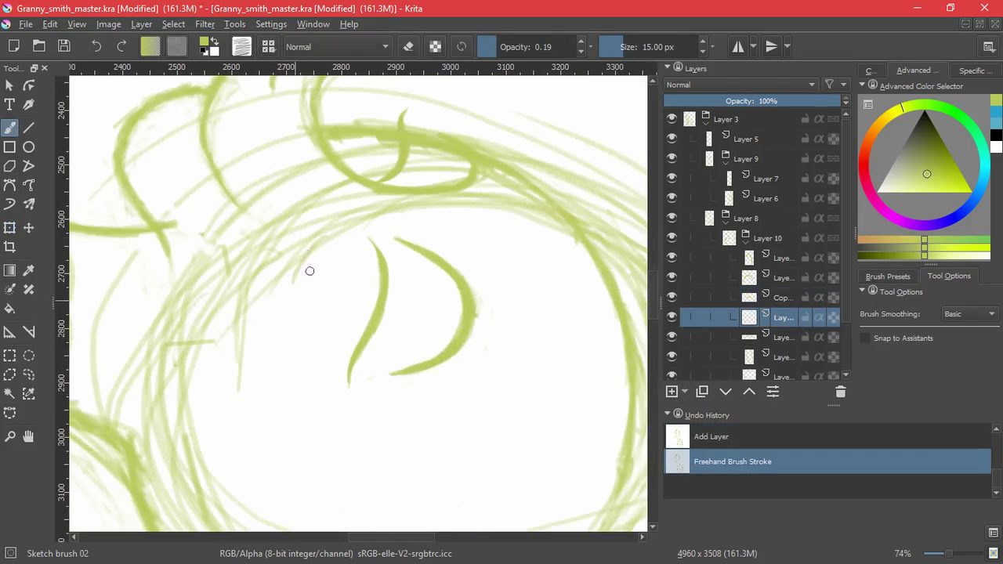
{"action": "left_click_drag", "start_coordinate": [322, 236], "coordinate": [297, 362]}
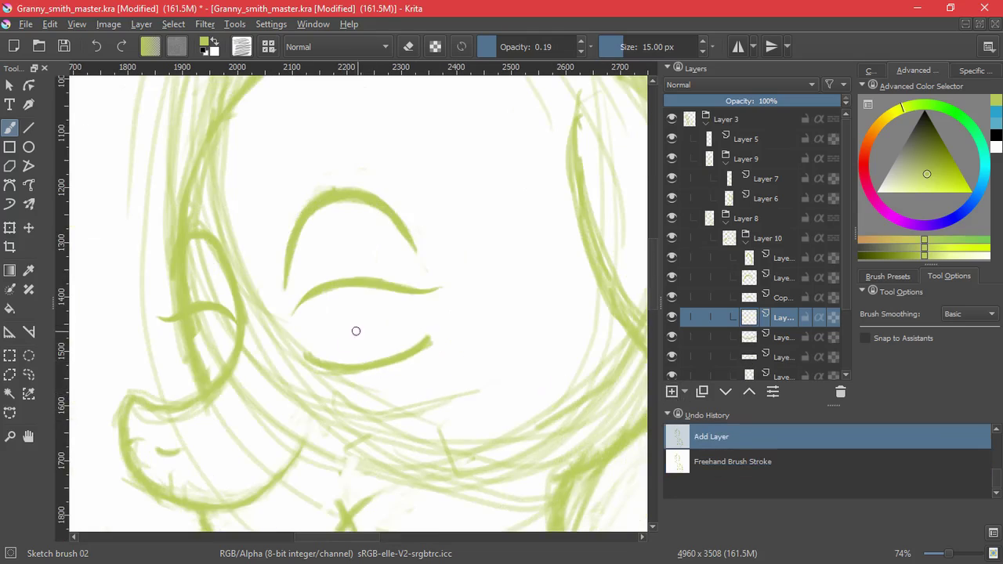
On another layer, sketch the near eye's iris sides, highlight and pupil between the two lids.
{"action": "key", "text": "6"}
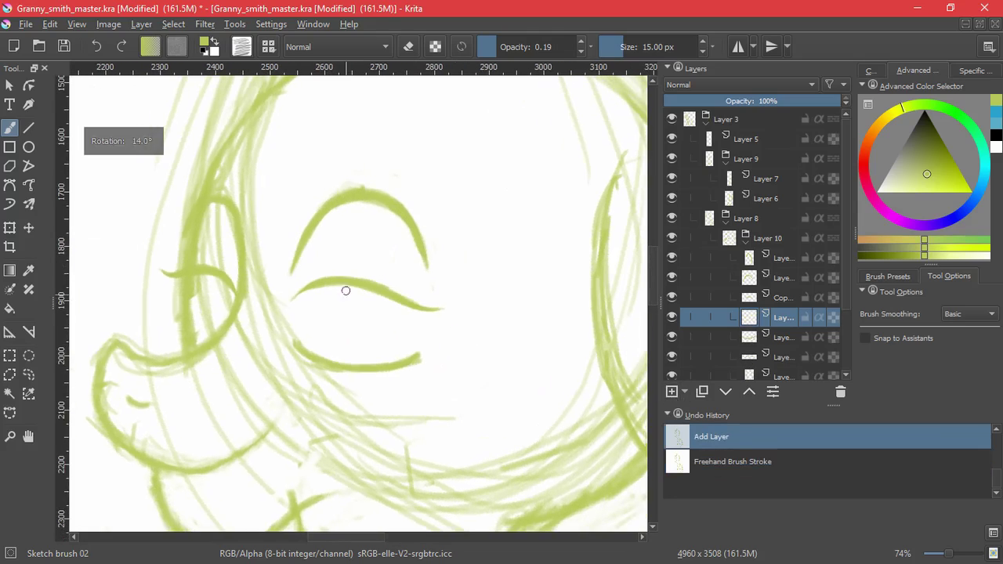
{"action": "left_click_drag", "start_coordinate": [328, 362], "coordinate": [341, 278]}
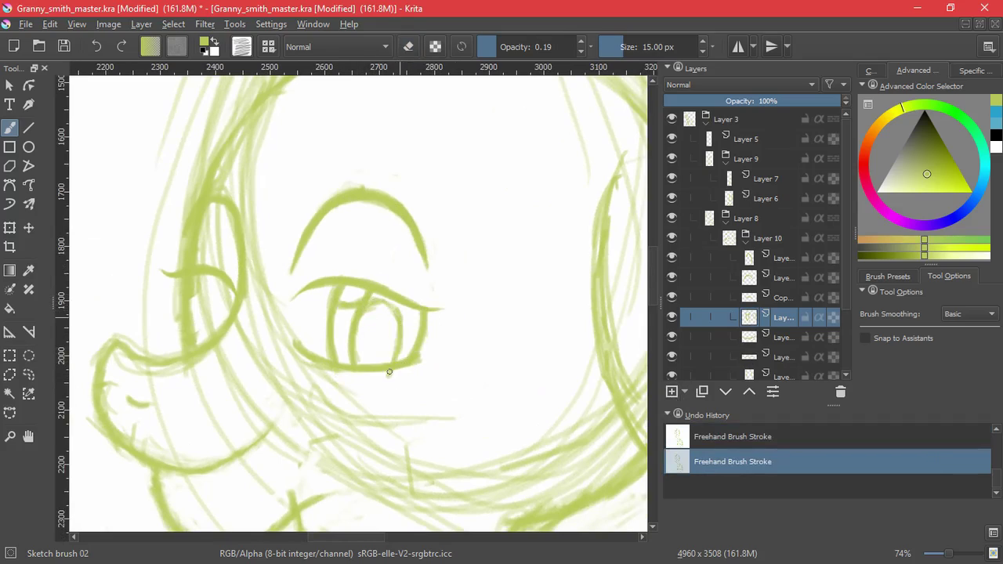
{"action": "mouse_move", "coordinate": [386, 313]}
{"action": "left_mouse_down"}
{"action": "mouse_move", "coordinate": [387, 361]}
{"action": "mouse_move", "coordinate": [420, 423]}
{"action": "mouse_move", "coordinate": [448, 369]}
{"action": "left_mouse_up"}
{"action": "key", "text": "4"}
{"action": "key", "text": "e"}
Undo the pupil strokes, redraw the pupil as a tall oval beside the highlight and shade it in.
{"action": "key", "text": "ctrl+z"}
{"action": "key", "text": "ctrl+z"}
{"action": "key", "text": "ctrl+z"}
{"action": "key", "text": "ctrl+z"}
{"action": "key", "text": "ctrl+z"}
{"action": "key", "text": "ctrl+z"}
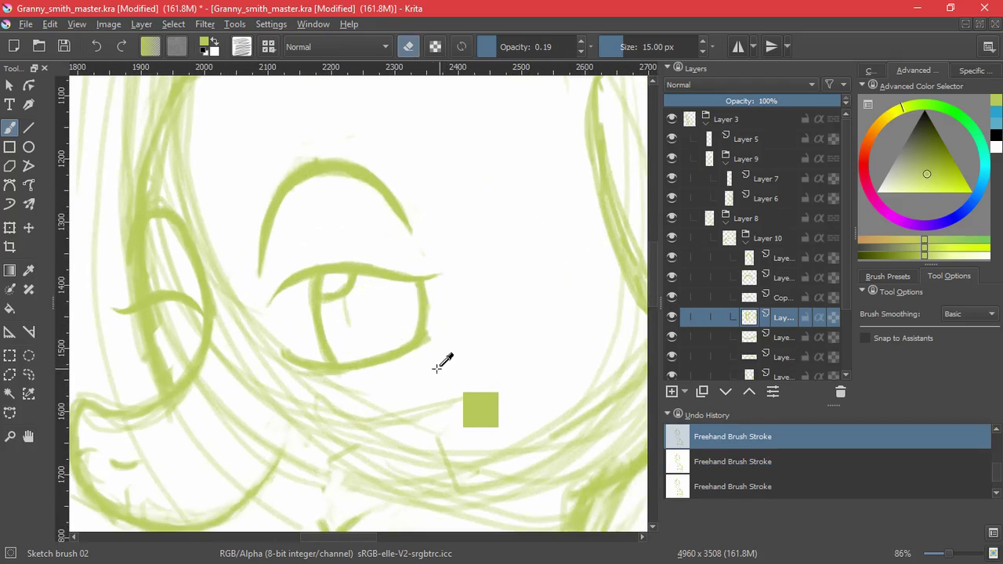
{"action": "left_click_drag", "start_coordinate": [404, 313], "coordinate": [398, 287]}
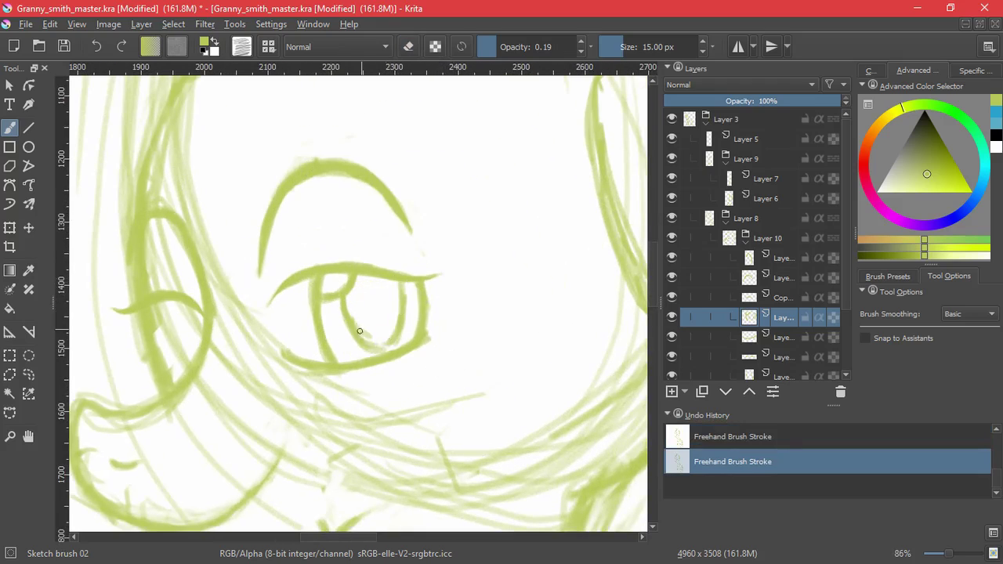
{"action": "mouse_move", "coordinate": [380, 302]}
{"action": "left_mouse_down"}
{"action": "mouse_move", "coordinate": [358, 336]}
{"action": "mouse_move", "coordinate": [395, 325]}
{"action": "left_mouse_up"}
{"action": "scroll", "coordinate": [459, 385], "scroll_direction": "down", "scroll_amount": 2}
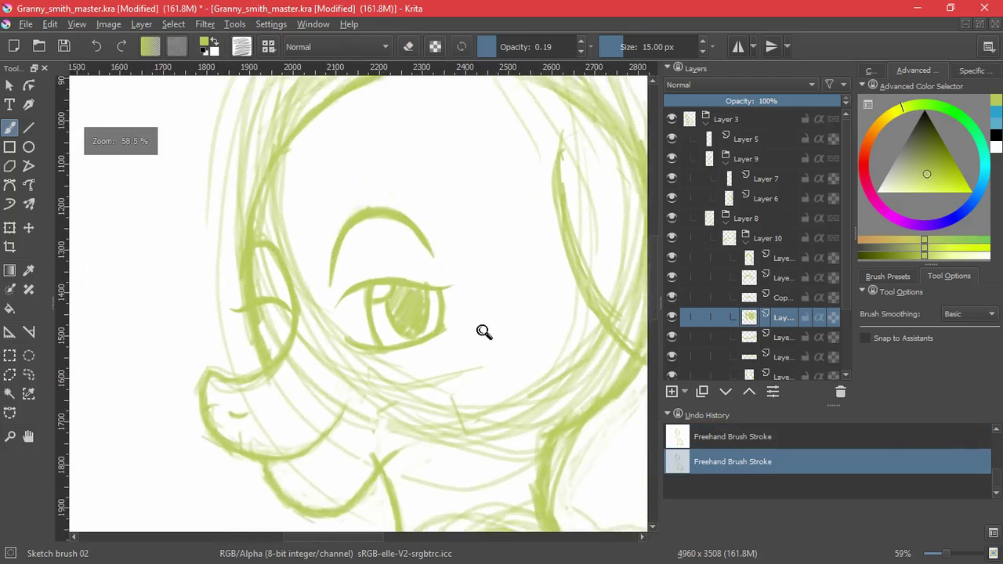
Group the near-eye arc and far-eye oval layers and shift the group slightly toward the back of the head.
{"action": "left_click", "coordinate": [725, 278]}
{"action": "left_click", "coordinate": [708, 262], "text": "ctrl"}
{"action": "key", "text": "ctrl+g"}
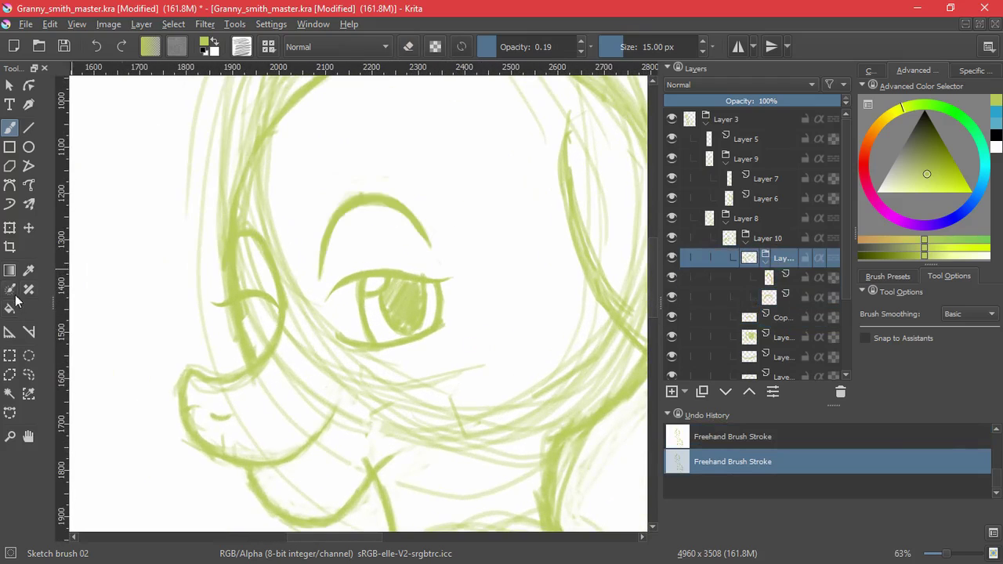
{"action": "key", "text": "ctrl+t"}
{"action": "left_click_drag", "start_coordinate": [444, 259], "coordinate": [455, 258]}
{"action": "key", "text": "Return"}
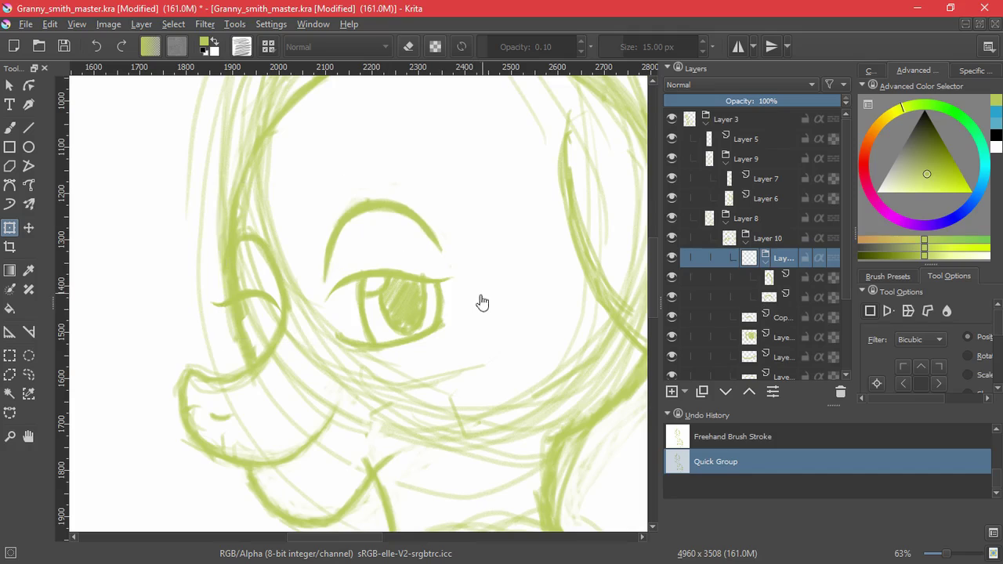
On the iris layer, sketch an iris with a highlight and shaded pupil inside the far eye's oval.
{"action": "left_click", "coordinate": [736, 337]}
{"action": "left_click", "coordinate": [9, 128]}
{"action": "scroll", "coordinate": [303, 371], "scroll_direction": "up", "scroll_amount": 4}
{"action": "left_click_drag", "start_coordinate": [205, 216], "coordinate": [222, 324]}
{"action": "left_click_drag", "start_coordinate": [232, 236], "coordinate": [255, 260]}
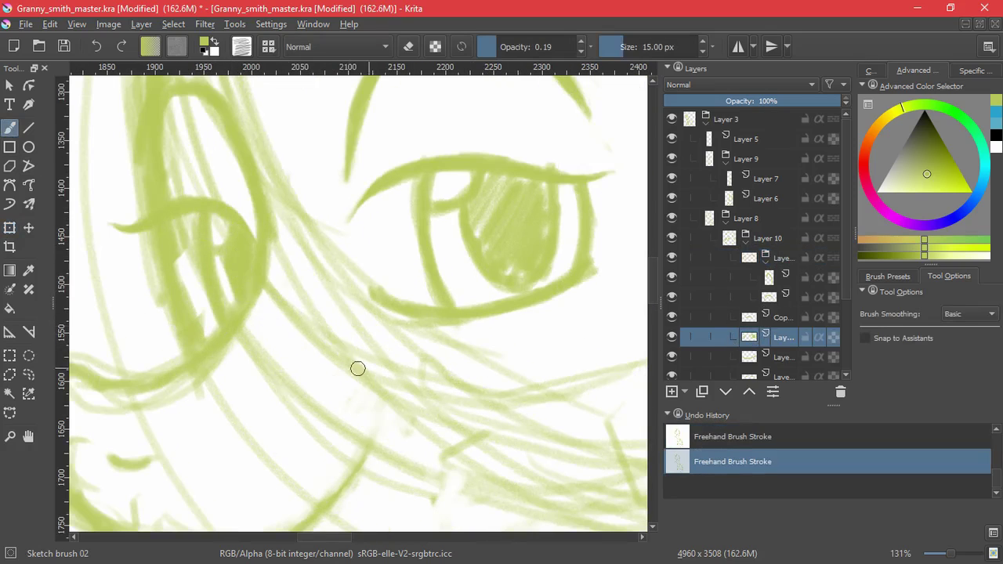
Select the far eye's iris and pupil with a freehand outline and transform them inside the oval.
{"action": "left_click", "coordinate": [28, 375]}
{"action": "left_click_drag", "start_coordinate": [256, 211], "coordinate": [261, 237]}
{"action": "left_click_drag", "start_coordinate": [259, 427], "coordinate": [263, 423]}
{"action": "left_click", "coordinate": [9, 228]}
{"action": "left_click_drag", "start_coordinate": [165, 291], "coordinate": [146, 290]}
{"action": "left_click_drag", "start_coordinate": [266, 308], "coordinate": [271, 305]}
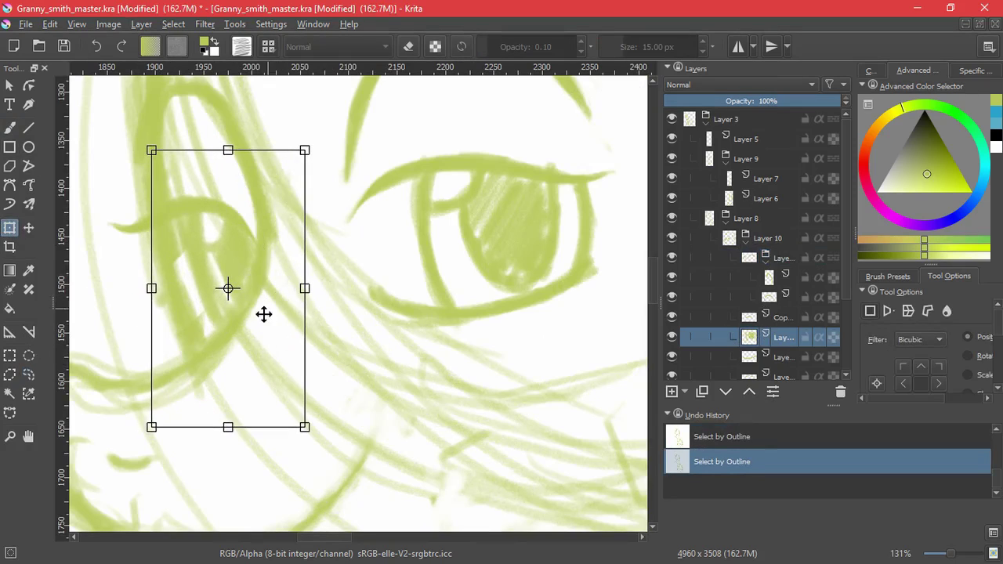
{"action": "key", "text": "Return"}
Adjust the far eye's selected iris once more with Transform and clear the selection.
{"action": "scroll", "coordinate": [414, 399], "scroll_direction": "down", "scroll_amount": 4}
{"action": "scroll", "coordinate": [325, 263], "scroll_direction": "up", "scroll_amount": 4}
{"action": "left_click", "coordinate": [324, 261]}
{"action": "left_click_drag", "start_coordinate": [391, 397], "coordinate": [401, 391]}
{"action": "key", "text": "Return"}
{"action": "left_click_drag", "start_coordinate": [474, 341], "coordinate": [351, 459]}
{"action": "key", "text": "ctrl+shift+a"}
Add a layer above the lid copy and sketch a thin crease line above the near eye's upper lid.
{"action": "left_click_drag", "start_coordinate": [390, 362], "coordinate": [415, 301]}
{"action": "left_click", "coordinate": [749, 317]}
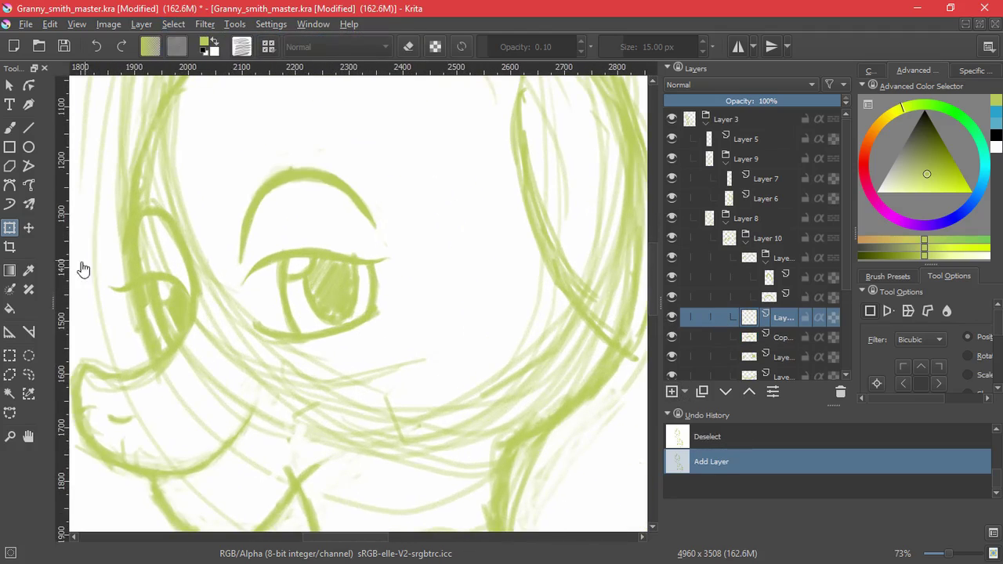
{"action": "left_click", "coordinate": [9, 128]}
{"action": "left_click_drag", "start_coordinate": [312, 288], "coordinate": [306, 246]}
{"action": "mouse_move", "coordinate": [269, 199]}
{"action": "left_mouse_down"}
{"action": "mouse_move", "coordinate": [235, 363]}
{"action": "mouse_move", "coordinate": [279, 256]}
{"action": "left_mouse_up"}
{"action": "left_click_drag", "start_coordinate": [240, 379], "coordinate": [274, 269]}
{"action": "key", "text": "ctrl+z"}
{"action": "key", "text": "5"}
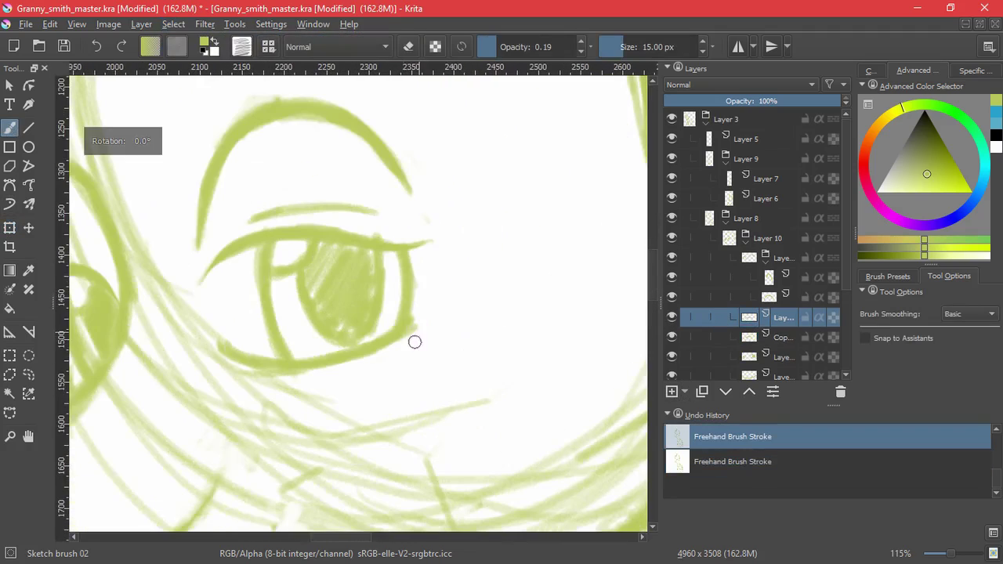
Transform the near eye's lid crease and move it slightly up and toward the back of the head.
{"action": "key", "text": "ctrl+t"}
{"action": "left_click_drag", "start_coordinate": [414, 211], "coordinate": [414, 223]}
{"action": "key", "text": "Return"}
{"action": "key", "text": "t"}
{"action": "left_click_drag", "start_coordinate": [342, 225], "coordinate": [358, 215]}
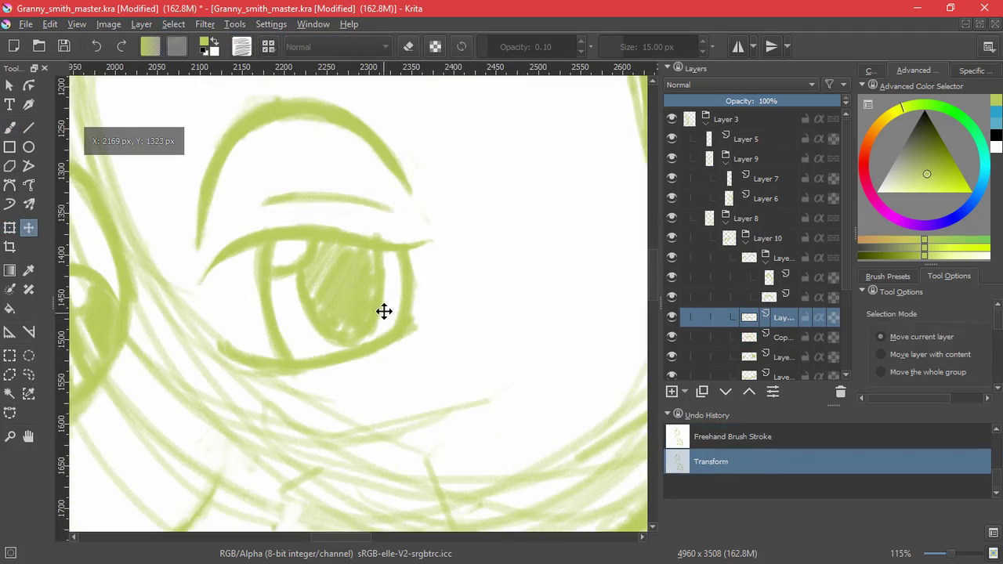
Sketch a short curved crease above the far eye's upper lid, undoing and redrawing strokes that miss.
{"action": "left_click_drag", "start_coordinate": [361, 368], "coordinate": [342, 439]}
{"action": "left_click_drag", "start_coordinate": [288, 406], "coordinate": [293, 280]}
{"action": "left_click", "coordinate": [9, 128]}
{"action": "left_click_drag", "start_coordinate": [190, 195], "coordinate": [220, 176]}
{"action": "key", "text": "ctrl+z"}
{"action": "key", "text": "ctrl+z"}
{"action": "mouse_move", "coordinate": [192, 196]}
{"action": "left_mouse_down"}
{"action": "mouse_move", "coordinate": [220, 177]}
{"action": "mouse_move", "coordinate": [263, 191]}
{"action": "left_mouse_up"}
{"action": "key", "text": "ctrl+z"}
{"action": "mouse_move", "coordinate": [282, 247]}
{"action": "left_mouse_down"}
{"action": "mouse_move", "coordinate": [231, 394]}
{"action": "mouse_move", "coordinate": [232, 353]}
{"action": "left_mouse_up"}
{"action": "left_click_drag", "start_coordinate": [197, 392], "coordinate": [235, 352]}
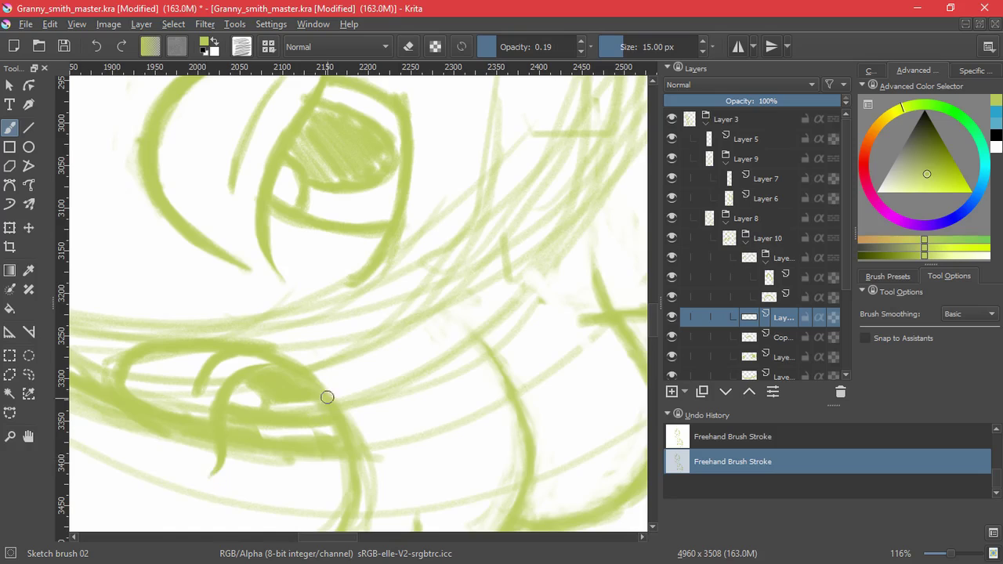
{"action": "key", "text": "5"}
{"action": "key", "text": "ctrl+z"}
{"action": "key", "text": "ctrl+z"}
{"action": "mouse_move", "coordinate": [254, 301]}
{"action": "left_mouse_down"}
{"action": "mouse_move", "coordinate": [405, 157]}
{"action": "mouse_move", "coordinate": [301, 207]}
{"action": "left_mouse_up"}
{"action": "mouse_move", "coordinate": [404, 113]}
{"action": "left_mouse_down"}
{"action": "mouse_move", "coordinate": [376, 224]}
{"action": "mouse_move", "coordinate": [347, 280]}
{"action": "left_mouse_up"}
Sketch a short wrinkle line beneath the front corner of the near eye.
{"action": "key", "text": "5"}
{"action": "mouse_move", "coordinate": [506, 360]}
{"action": "left_mouse_down"}
{"action": "mouse_move", "coordinate": [519, 412]}
{"action": "mouse_move", "coordinate": [350, 396]}
{"action": "left_mouse_up"}
{"action": "left_click_drag", "start_coordinate": [358, 424], "coordinate": [376, 337]}
{"action": "left_click_drag", "start_coordinate": [441, 331], "coordinate": [380, 388]}
{"action": "mouse_move", "coordinate": [336, 266]}
{"action": "left_mouse_down"}
{"action": "mouse_move", "coordinate": [336, 224]}
{"action": "mouse_move", "coordinate": [323, 406]}
{"action": "left_mouse_up"}
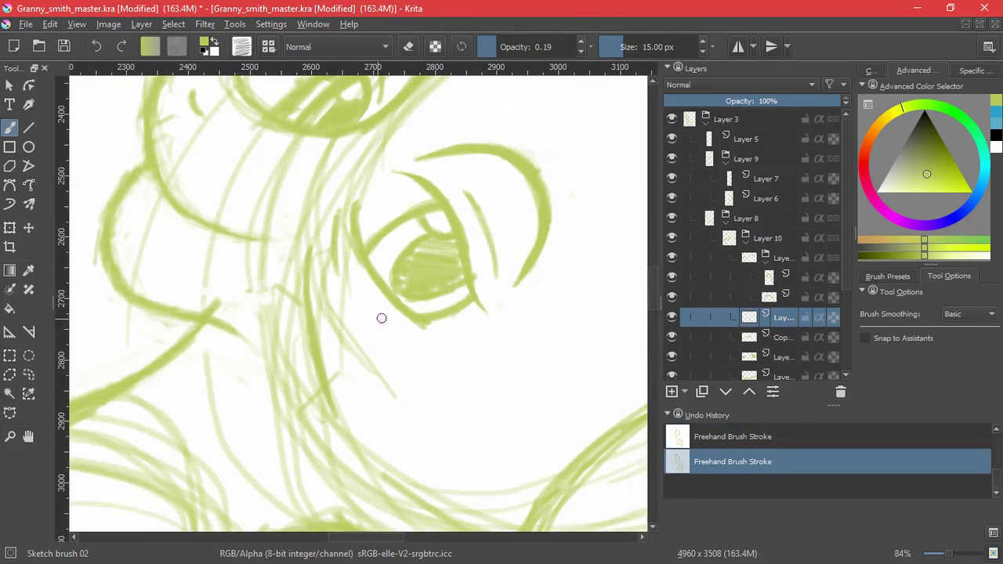
{"action": "scroll", "coordinate": [376, 318], "scroll_direction": "down", "scroll_amount": 3}
{"action": "scroll", "coordinate": [358, 343], "scroll_direction": "up", "scroll_amount": 3}
{"action": "key", "text": "ctrl+z"}
{"action": "key", "text": "ctrl+shift+z"}
{"action": "scroll", "coordinate": [391, 349], "scroll_direction": "down", "scroll_amount": 5}
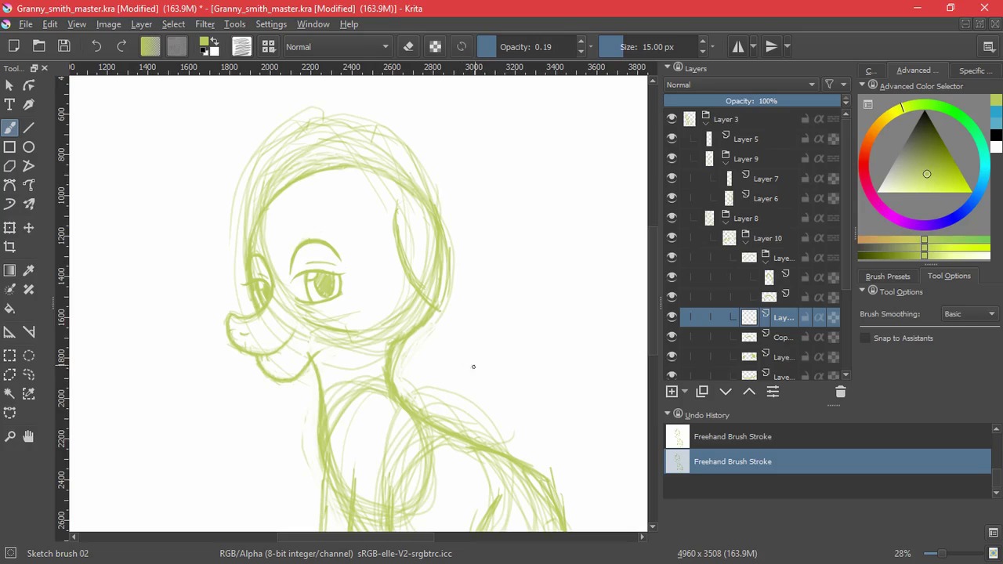
Transform part of the head contour on the lowest layer of the Layer 10 group and clear the selection.
{"action": "scroll", "coordinate": [845, 261], "scroll_direction": "down", "scroll_amount": 2}
{"action": "left_click", "coordinate": [689, 318]}
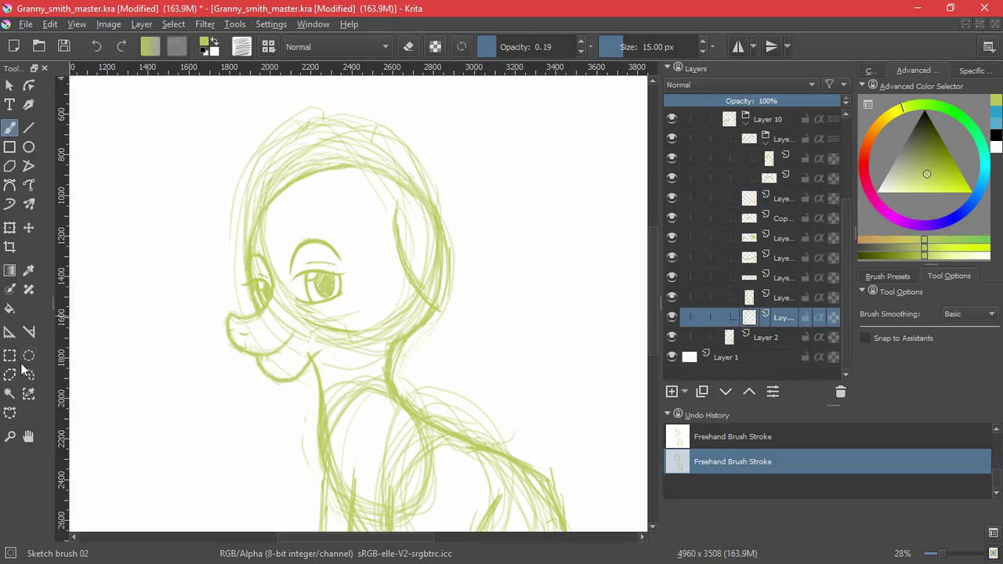
{"action": "key", "text": "ctrl+t"}
{"action": "key", "text": "Return"}
{"action": "key", "text": "ctrl+shift+a"}
Cut the outline-selected rough head construction lines from Layer 2 and paste them onto a separate, hidden layer.
{"action": "left_click", "coordinate": [672, 337]}
{"action": "left_click", "coordinate": [671, 337]}
{"action": "left_click", "coordinate": [764, 337]}
{"action": "left_click", "coordinate": [28, 374]}
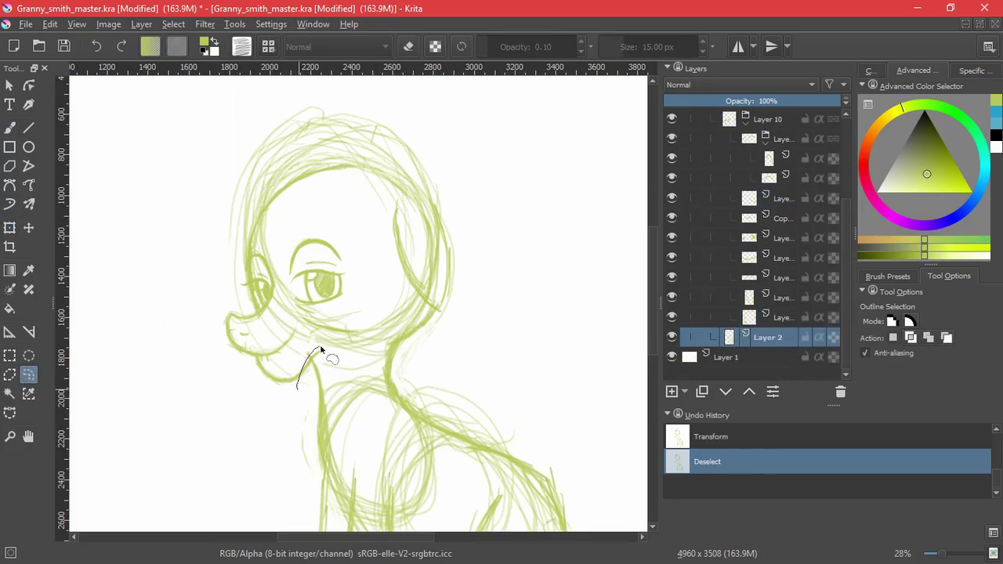
{"action": "mouse_move", "coordinate": [319, 343]}
{"action": "left_mouse_down"}
{"action": "mouse_move", "coordinate": [208, 405]}
{"action": "mouse_move", "coordinate": [227, 407]}
{"action": "left_mouse_up"}
{"action": "key", "text": "ctrl+x"}
{"action": "key", "text": "ctrl+shift+a"}
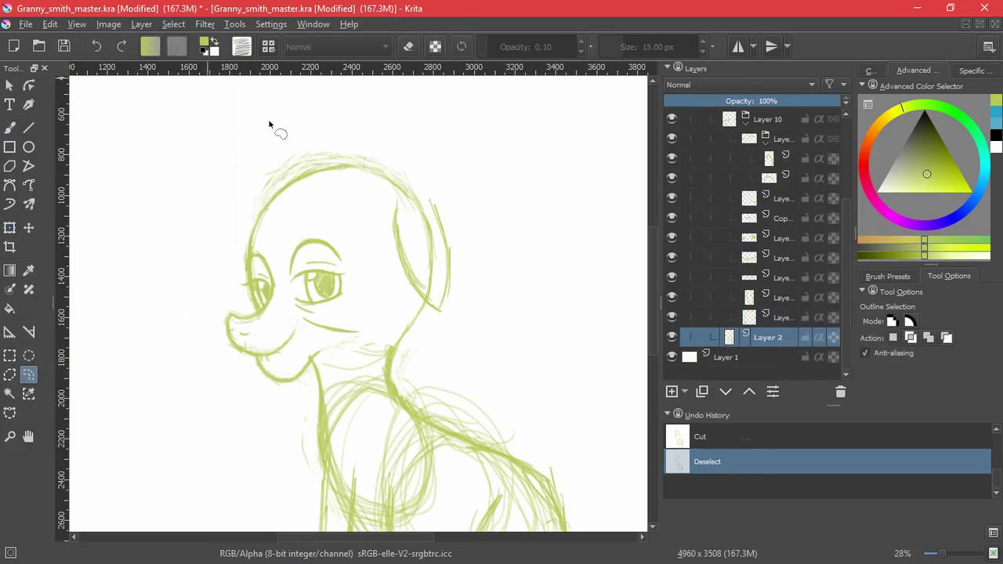
{"action": "key", "text": "ctrl+v"}
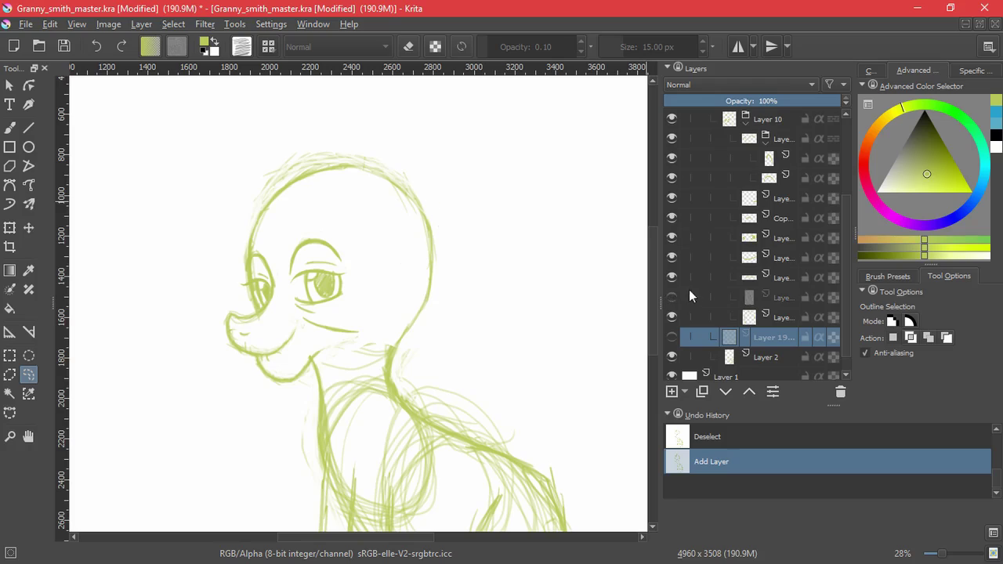
Move the curved line at the back of the head slightly toward the face and check the head group's visibility.
{"action": "left_click", "coordinate": [684, 292]}
{"action": "left_click", "coordinate": [28, 228]}
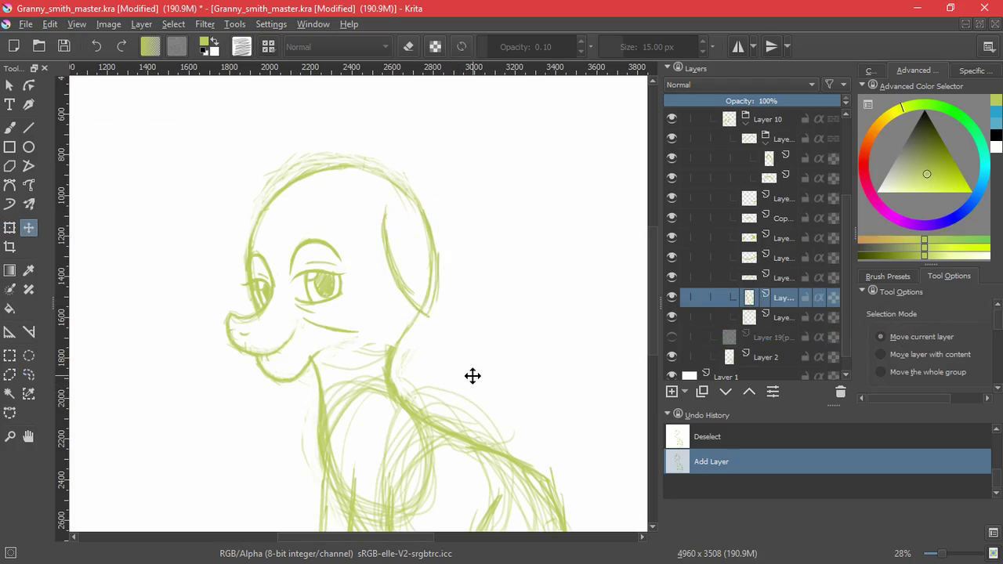
{"action": "scroll", "coordinate": [705, 222], "scroll_direction": "up", "scroll_amount": 5}
{"action": "left_click", "coordinate": [763, 244]}
{"action": "left_click", "coordinate": [671, 219]}
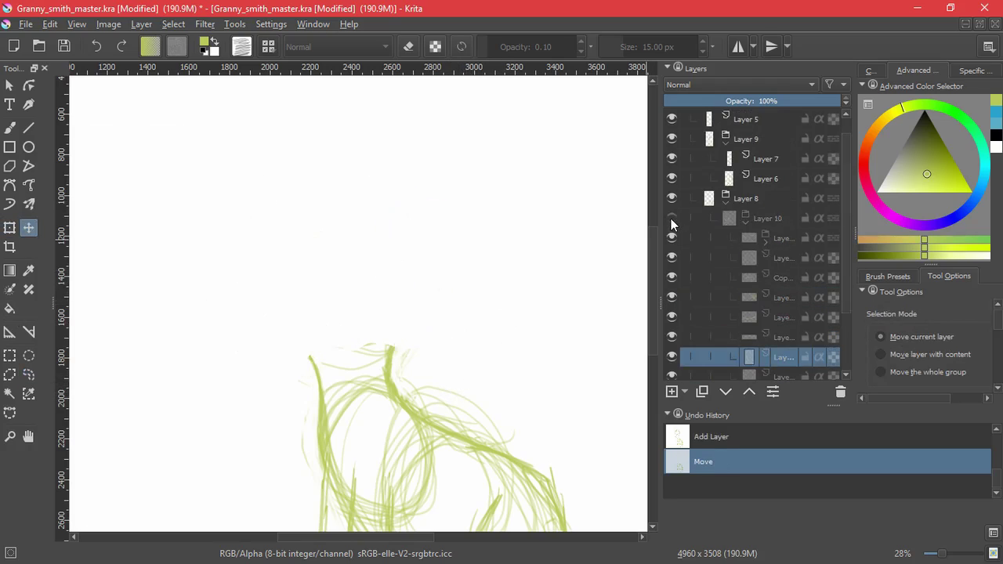
{"action": "left_click", "coordinate": [672, 219]}
{"action": "scroll", "coordinate": [760, 263], "scroll_direction": "up", "scroll_amount": 1}
Check the head layers' visibility and add a new layer at the top of the Layer 10 group.
{"action": "left_click", "coordinate": [761, 264]}
{"action": "left_click", "coordinate": [8, 130]}
{"action": "left_click", "coordinate": [671, 257]}
{"action": "left_click", "coordinate": [671, 258]}
{"action": "left_click", "coordinate": [764, 238]}
{"action": "left_click", "coordinate": [672, 392]}
Sketch the curved front outline of a forelock above the forehead on the new layer.
{"action": "left_click_drag", "start_coordinate": [376, 244], "coordinate": [369, 302]}
{"action": "key", "text": "ctrl+z"}
{"action": "scroll", "coordinate": [381, 252], "scroll_direction": "up", "scroll_amount": 2}
{"action": "left_click_drag", "start_coordinate": [381, 250], "coordinate": [412, 384]}
{"action": "mouse_move", "coordinate": [251, 363]}
{"action": "left_mouse_down"}
{"action": "mouse_move", "coordinate": [208, 291]}
{"action": "mouse_move", "coordinate": [444, 213]}
{"action": "left_mouse_up"}
{"action": "key", "text": "ctrl+z"}
{"action": "left_click_drag", "start_coordinate": [205, 298], "coordinate": [349, 191]}
{"action": "left_click_drag", "start_coordinate": [452, 275], "coordinate": [297, 232]}
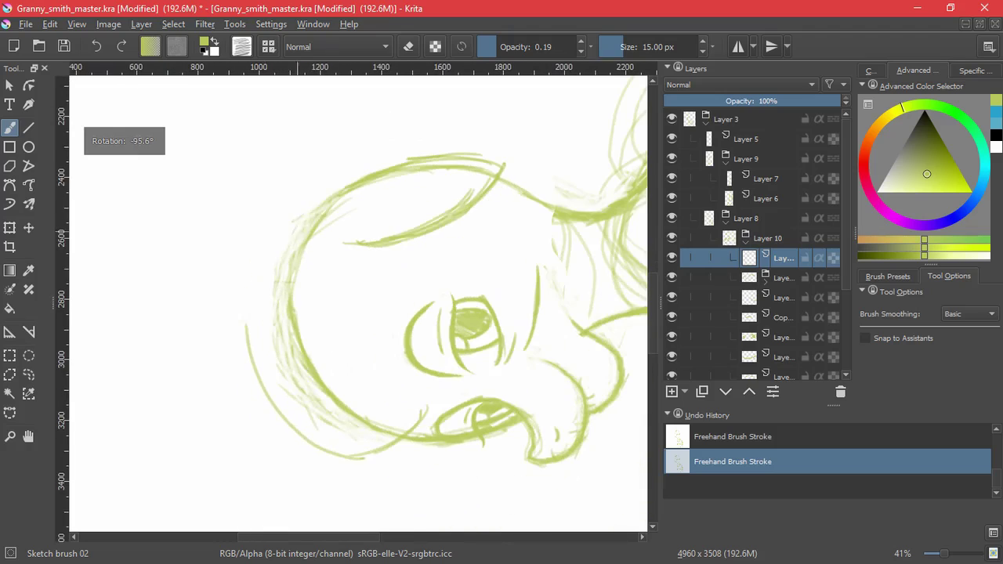
{"action": "key", "text": "ctrl+z"}
Sketch the hair's outer contour over the top of the head and down its back.
{"action": "mouse_move", "coordinate": [249, 356]}
{"action": "left_mouse_down"}
{"action": "mouse_move", "coordinate": [262, 226]}
{"action": "mouse_move", "coordinate": [212, 329]}
{"action": "left_mouse_up"}
{"action": "left_click_drag", "start_coordinate": [219, 288], "coordinate": [359, 213]}
{"action": "mouse_move", "coordinate": [349, 228]}
{"action": "left_mouse_down"}
{"action": "mouse_move", "coordinate": [435, 293]}
{"action": "mouse_move", "coordinate": [430, 390]}
{"action": "left_mouse_up"}
{"action": "mouse_move", "coordinate": [451, 273]}
{"action": "left_mouse_down"}
{"action": "mouse_move", "coordinate": [419, 399]}
{"action": "mouse_move", "coordinate": [436, 224]}
{"action": "left_mouse_up"}
{"action": "mouse_move", "coordinate": [443, 462]}
{"action": "left_mouse_down"}
{"action": "mouse_move", "coordinate": [504, 235]}
{"action": "mouse_move", "coordinate": [496, 209]}
{"action": "left_mouse_up"}
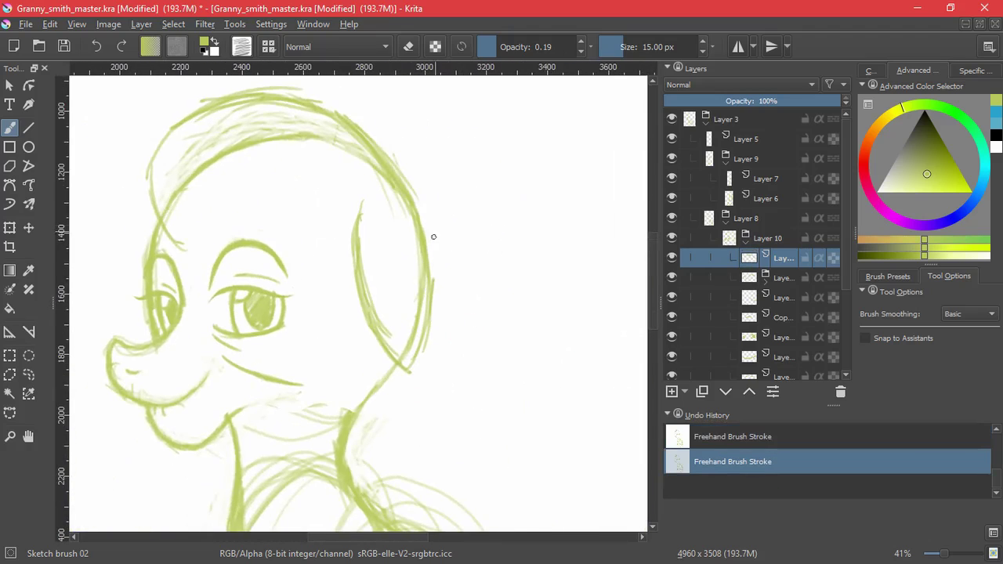
Sketch a rounded hair bun sticking out from the back of the head.
{"action": "left_click_drag", "start_coordinate": [408, 349], "coordinate": [459, 384]}
{"action": "left_click_drag", "start_coordinate": [483, 304], "coordinate": [456, 383]}
{"action": "key", "text": "ctrl+z"}
{"action": "left_click_drag", "start_coordinate": [479, 321], "coordinate": [429, 412]}
{"action": "key", "text": "ctrl+z"}
{"action": "left_click_drag", "start_coordinate": [482, 313], "coordinate": [445, 386]}
{"action": "key", "text": "ctrl+bracketleft"}
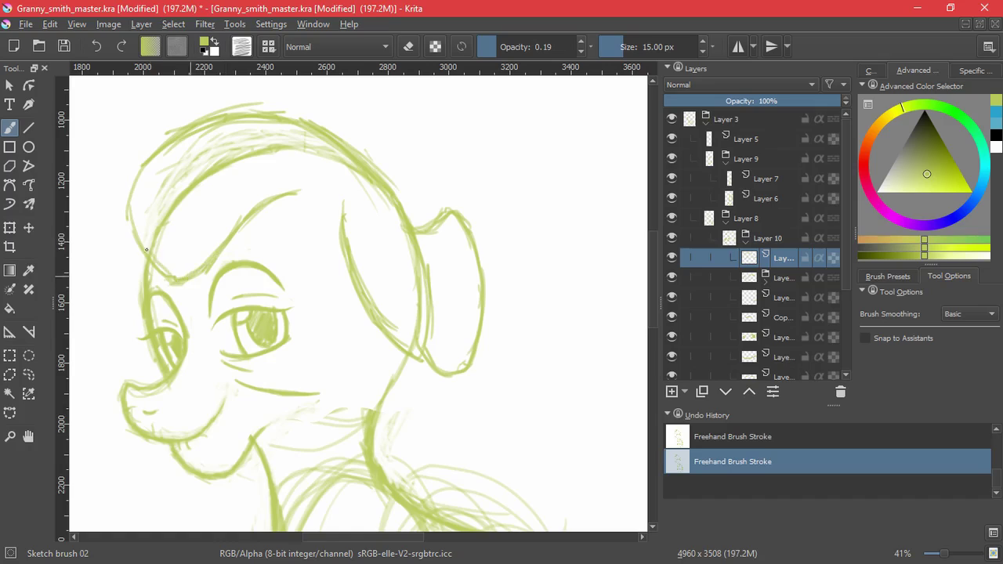
Transform the hair layer to adjust its fit on the head and return to the brush.
{"action": "key", "text": "ctrl+bracketright"}
{"action": "key", "text": "ctrl+t"}
{"action": "left_click_drag", "start_coordinate": [530, 104], "coordinate": [483, 156]}
{"action": "key", "text": "Return"}
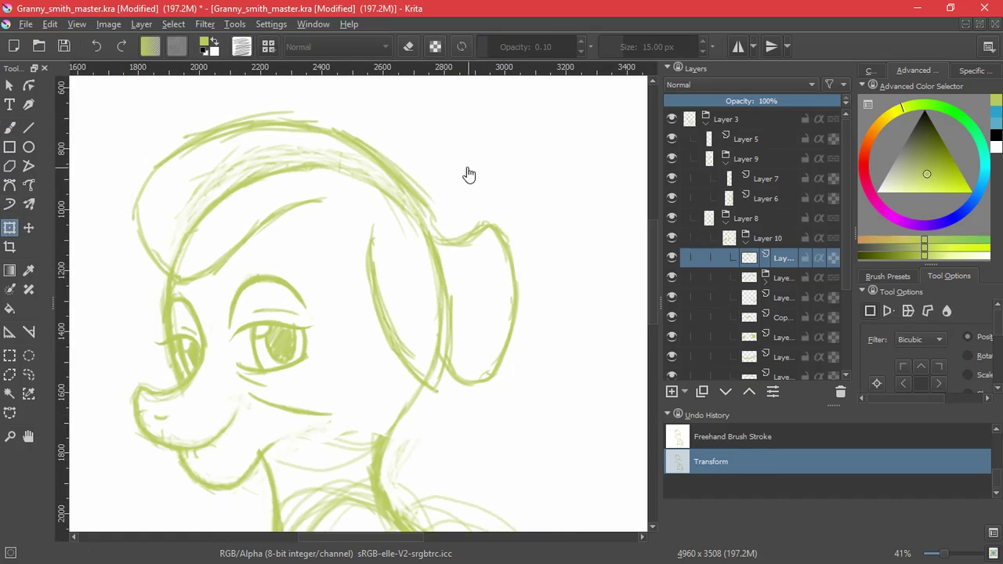
{"action": "key", "text": "b"}
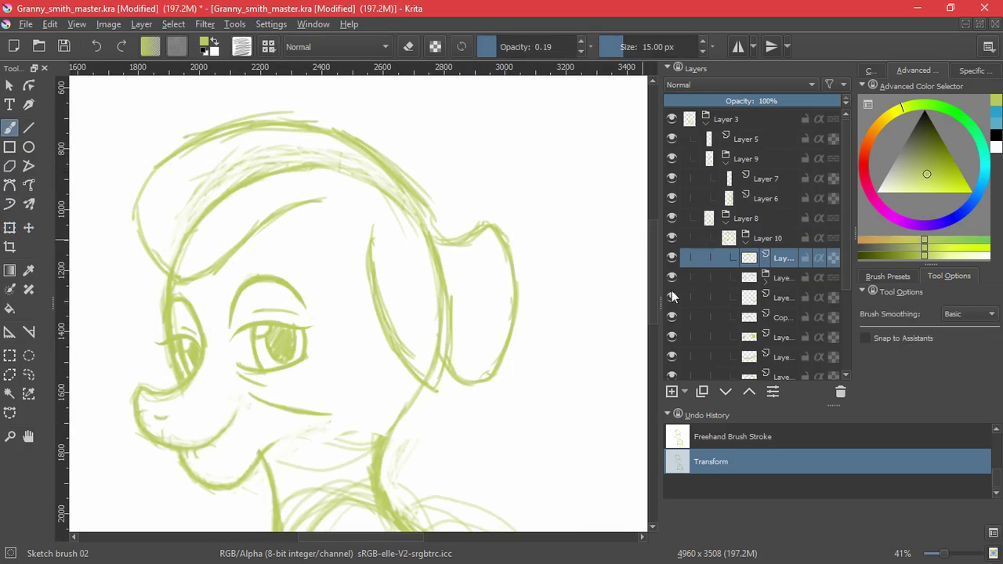
Select the second-lowest layer in the Layer 10 group and sketch the skull curve beneath the hair.
{"action": "scroll", "coordinate": [783, 287], "scroll_direction": "down", "scroll_amount": 3}
{"action": "left_click", "coordinate": [673, 298]}
{"action": "left_click", "coordinate": [673, 298]}
{"action": "left_click", "coordinate": [786, 298]}
{"action": "left_click_drag", "start_coordinate": [425, 280], "coordinate": [440, 337]}
{"action": "scroll", "coordinate": [513, 337], "scroll_direction": "up", "scroll_amount": 2}
{"action": "left_click_drag", "start_coordinate": [337, 141], "coordinate": [392, 201]}
{"action": "left_click_drag", "start_coordinate": [378, 179], "coordinate": [414, 266]}
Redraw the curved contour from the crown down the back of the head in firmer strokes.
{"action": "key", "text": "6"}
{"action": "key", "text": "6"}
{"action": "key", "text": "6"}
{"action": "key", "text": "6"}
{"action": "key", "text": "6"}
{"action": "key", "text": "6"}
{"action": "key", "text": "ctrl+z"}
{"action": "left_click_drag", "start_coordinate": [539, 249], "coordinate": [470, 324]}
{"action": "left_click", "coordinate": [673, 298]}
{"action": "left_click", "coordinate": [673, 297]}
{"action": "left_click_drag", "start_coordinate": [548, 181], "coordinate": [496, 309]}
{"action": "scroll", "coordinate": [519, 266], "scroll_direction": "up", "scroll_amount": 10}
{"action": "scroll", "coordinate": [548, 302], "scroll_direction": "right", "scroll_amount": 3}
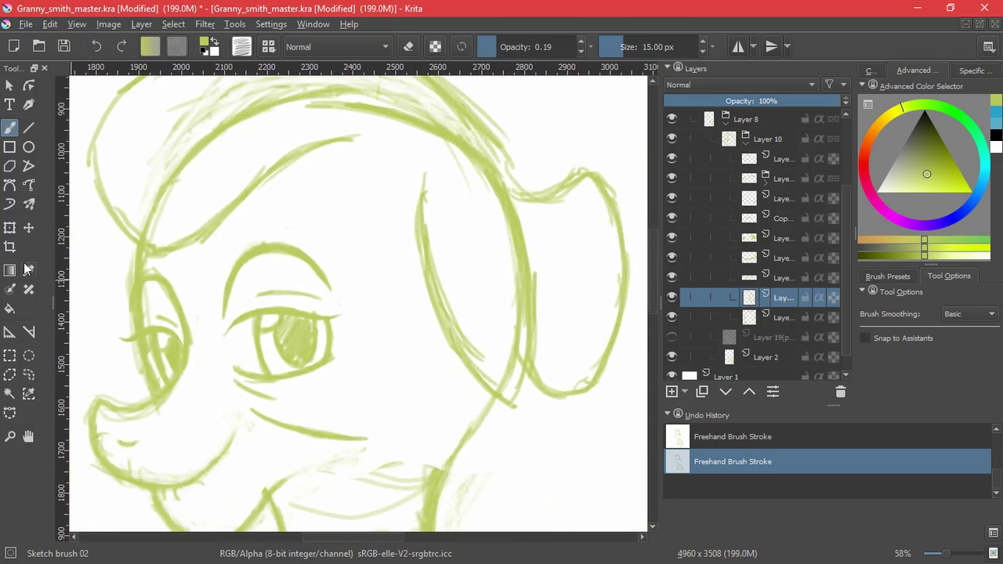
Move the skull contour layer slightly down beneath the hair outline.
{"action": "key", "text": "t"}
{"action": "left_click_drag", "start_coordinate": [496, 330], "coordinate": [495, 309]}
{"action": "scroll", "coordinate": [504, 310], "scroll_direction": "down", "scroll_amount": 4}
{"action": "left_click_drag", "start_coordinate": [503, 394], "coordinate": [409, 277]}
{"action": "scroll", "coordinate": [424, 353], "scroll_direction": "up", "scroll_amount": 2}
{"action": "left_click_drag", "start_coordinate": [430, 322], "coordinate": [432, 371]}
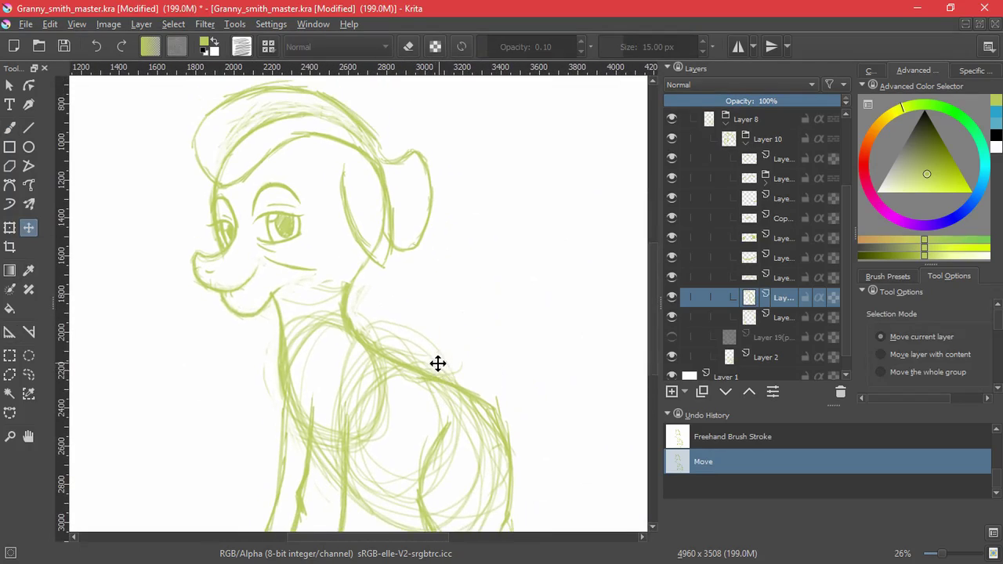
{"action": "left_click_drag", "start_coordinate": [532, 259], "coordinate": [560, 351]}
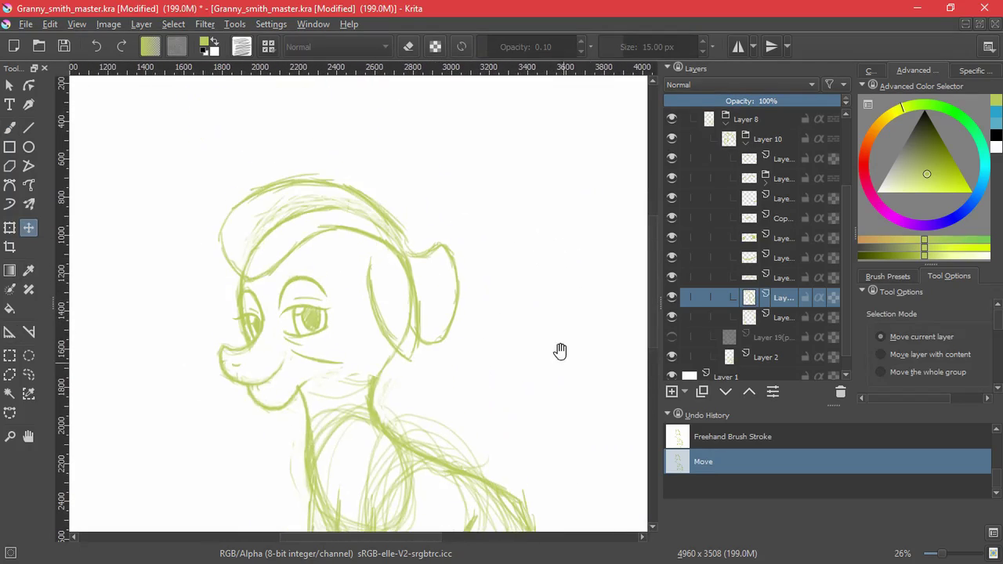
Outline-select the upper hair on the hair layer, skew and squash it with a transform, and clear the selection.
{"action": "left_click", "coordinate": [697, 160]}
{"action": "left_click", "coordinate": [28, 374]}
{"action": "left_click_drag", "start_coordinate": [308, 284], "coordinate": [185, 221]}
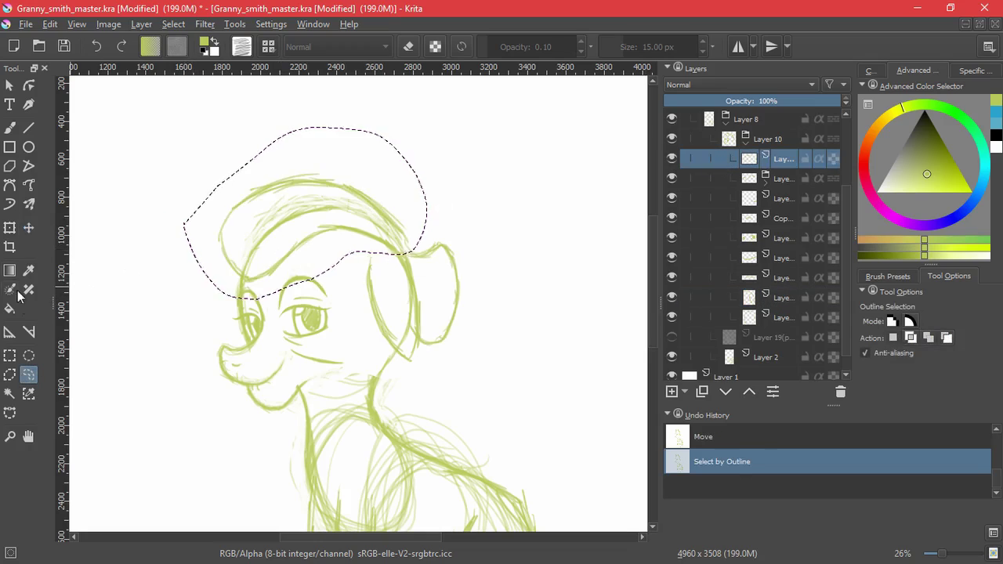
{"action": "key", "text": "ctrl+t"}
{"action": "left_click_drag", "start_coordinate": [305, 128], "coordinate": [307, 143]}
{"action": "left_click_drag", "start_coordinate": [180, 208], "coordinate": [191, 209]}
{"action": "left_click_drag", "start_coordinate": [293, 297], "coordinate": [293, 291]}
{"action": "left_click_drag", "start_coordinate": [190, 279], "coordinate": [176, 278]}
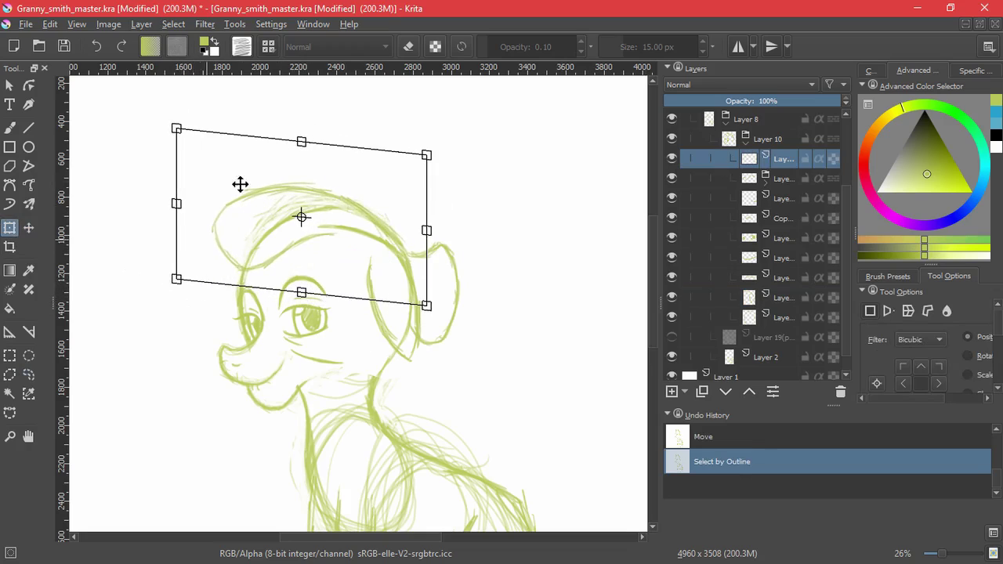
{"action": "left_click_drag", "start_coordinate": [257, 141], "coordinate": [283, 144]}
{"action": "left_click_drag", "start_coordinate": [177, 203], "coordinate": [193, 205]}
{"action": "key", "text": "Return"}
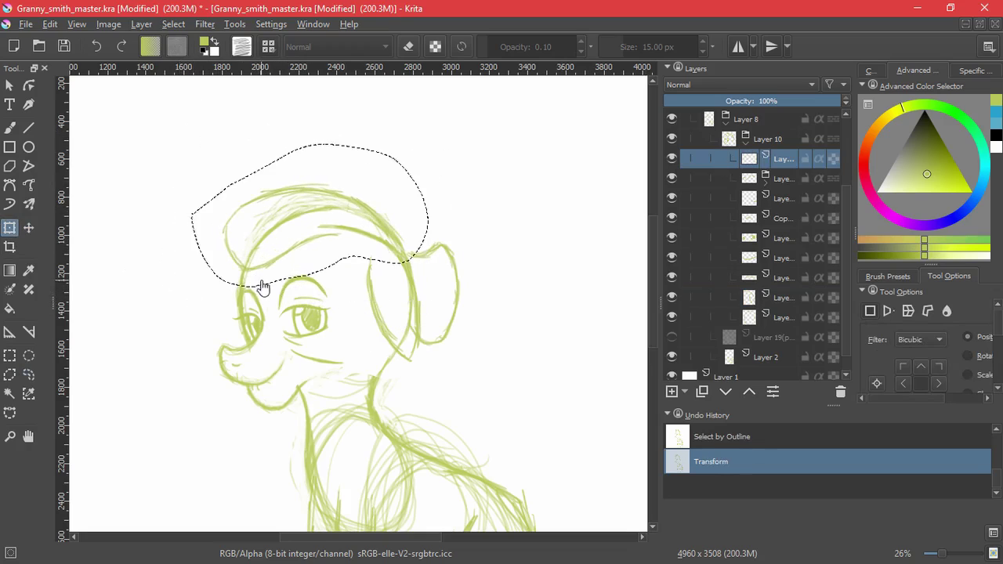
{"action": "left_click", "coordinate": [9, 128]}
{"action": "left_click", "coordinate": [174, 24]}
{"action": "left_click", "coordinate": [186, 55]}
Refine the forelock's outline and add a new layer at the top of the Layer 10 group.
{"action": "left_click_drag", "start_coordinate": [310, 296], "coordinate": [340, 224]}
{"action": "left_click_drag", "start_coordinate": [339, 146], "coordinate": [256, 232]}
{"action": "mouse_move", "coordinate": [380, 318]}
{"action": "left_mouse_down"}
{"action": "mouse_move", "coordinate": [369, 331]}
{"action": "mouse_move", "coordinate": [376, 368]}
{"action": "left_mouse_up"}
{"action": "left_click", "coordinate": [671, 392]}
Sketch short curved strand lines inside the front of the forelock on the new layer.
{"action": "left_click_drag", "start_coordinate": [325, 287], "coordinate": [366, 180]}
{"action": "left_click_drag", "start_coordinate": [239, 129], "coordinate": [272, 265]}
{"action": "left_click_drag", "start_coordinate": [181, 131], "coordinate": [200, 216]}
{"action": "key", "text": "ctrl+z"}
{"action": "key", "text": "ctrl+z"}
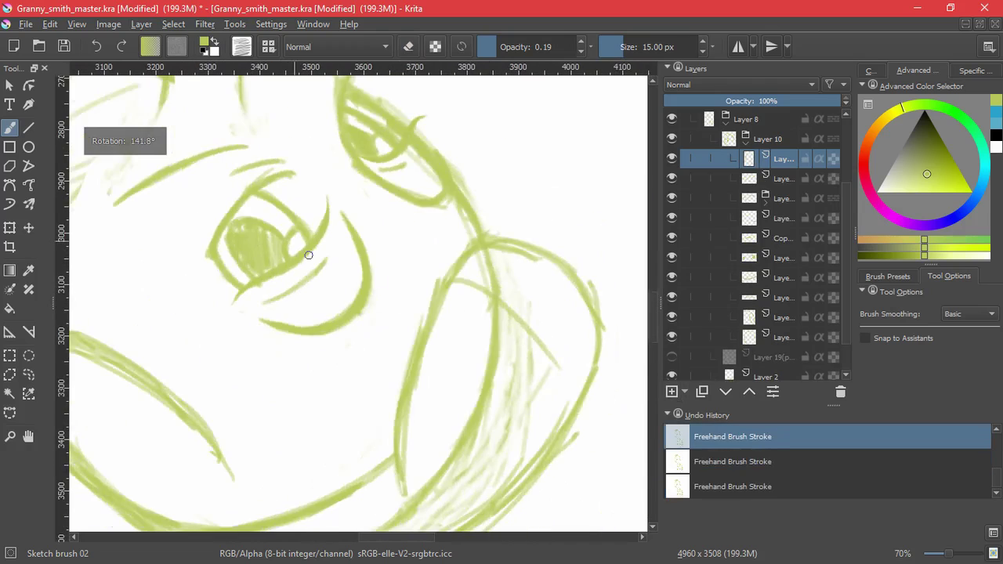
{"action": "left_click_drag", "start_coordinate": [266, 284], "coordinate": [283, 226]}
{"action": "key", "text": "ctrl+z"}
{"action": "left_click_drag", "start_coordinate": [339, 197], "coordinate": [268, 245]}
{"action": "left_click_drag", "start_coordinate": [235, 243], "coordinate": [255, 213]}
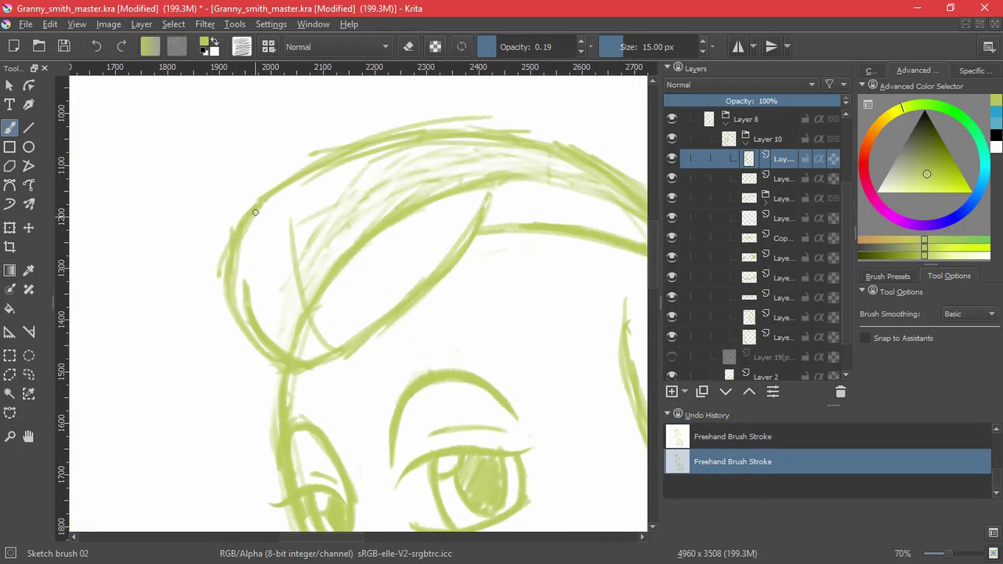
Redraw the long curved strand line sweeping from the top of the forelock to its lower edge.
{"action": "key", "text": "ctrl+z"}
{"action": "left_click_drag", "start_coordinate": [502, 324], "coordinate": [411, 323]}
{"action": "mouse_move", "coordinate": [470, 328]}
{"action": "left_mouse_down"}
{"action": "mouse_move", "coordinate": [337, 462]}
{"action": "mouse_move", "coordinate": [326, 460]}
{"action": "left_mouse_up"}
{"action": "left_click_drag", "start_coordinate": [362, 143], "coordinate": [319, 206]}
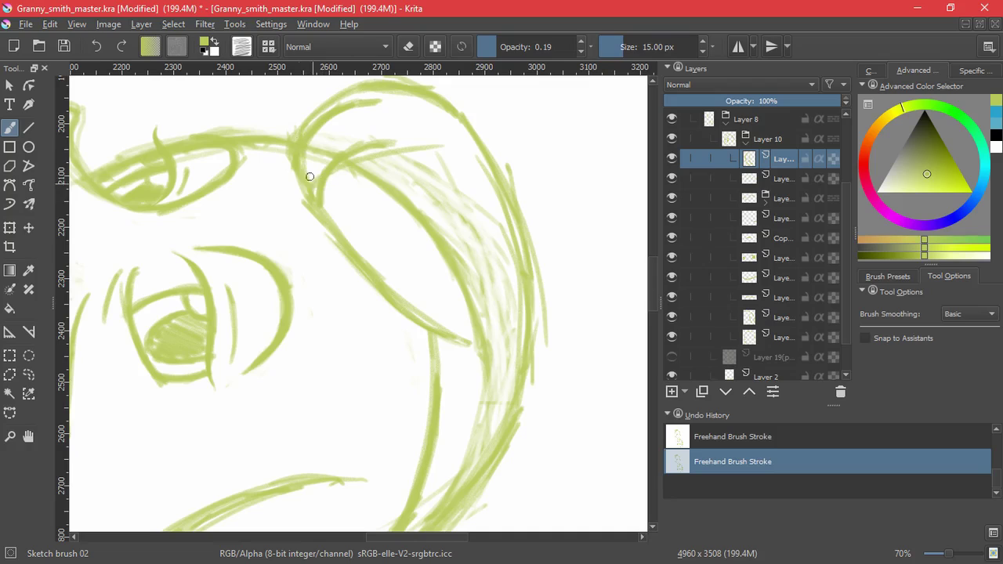
{"action": "left_click_drag", "start_coordinate": [454, 289], "coordinate": [366, 201]}
{"action": "left_click_drag", "start_coordinate": [210, 267], "coordinate": [299, 137]}
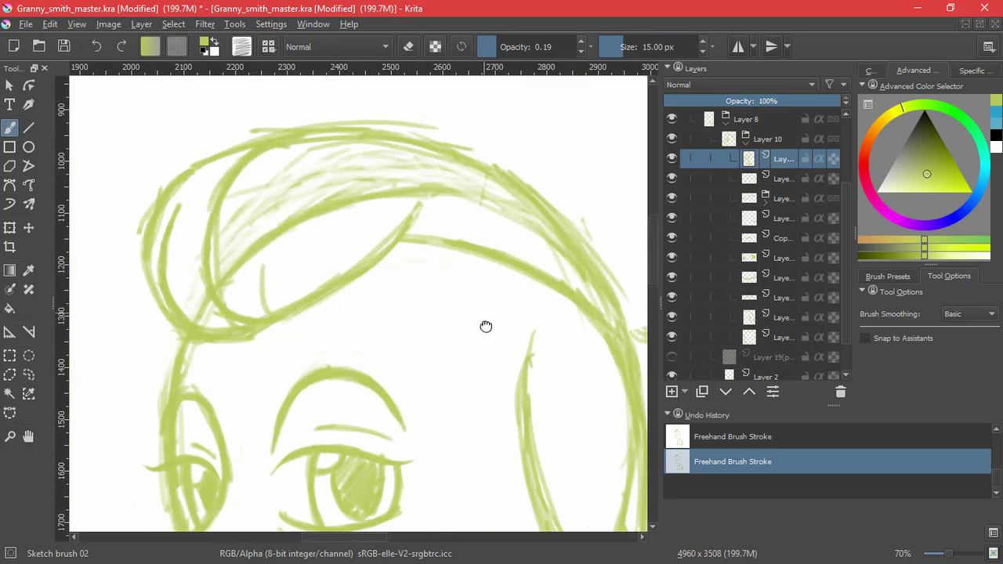
Sketch two curved dividing lines across the hair bun.
{"action": "left_click_drag", "start_coordinate": [486, 316], "coordinate": [452, 292]}
{"action": "left_click_drag", "start_coordinate": [506, 232], "coordinate": [410, 261]}
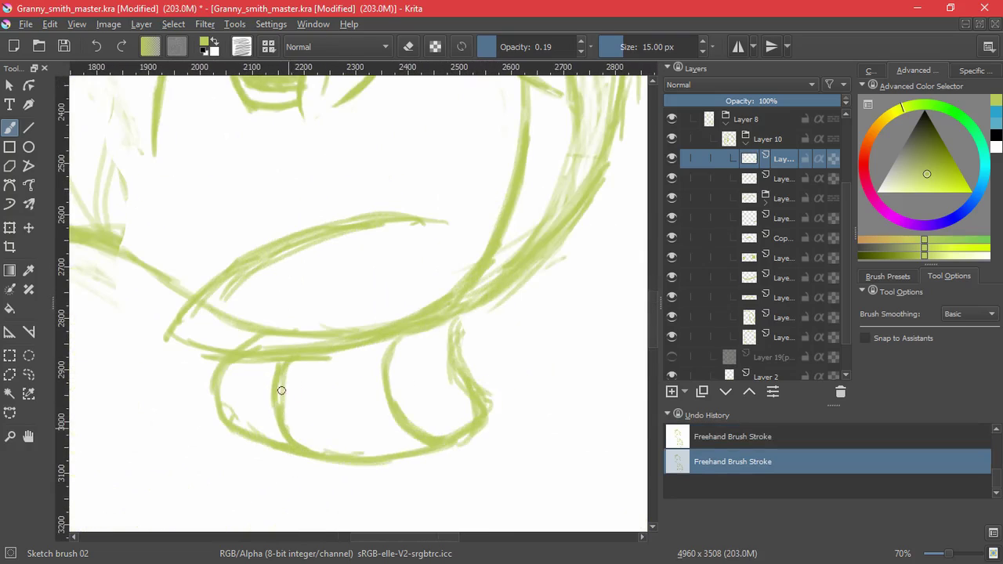
{"action": "left_click_drag", "start_coordinate": [372, 361], "coordinate": [407, 439]}
{"action": "left_click_drag", "start_coordinate": [412, 306], "coordinate": [398, 246]}
Select the hair outline layer and sketch the outline of a rounded tail behind the hindquarters.
{"action": "left_click", "coordinate": [722, 175]}
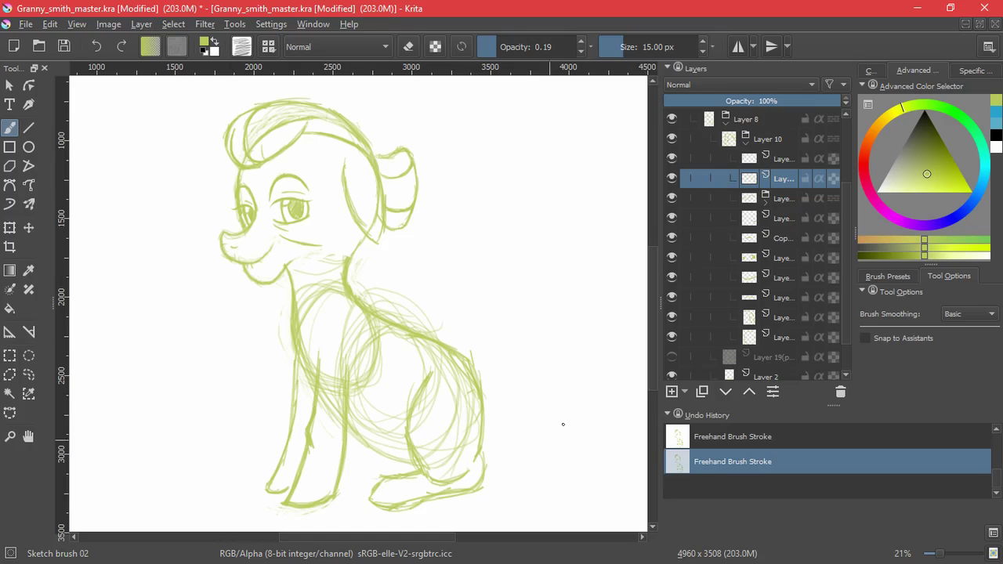
{"action": "key", "text": "ctrl+z"}
{"action": "left_click_drag", "start_coordinate": [548, 448], "coordinate": [503, 350]}
{"action": "scroll", "coordinate": [503, 351], "scroll_direction": "up", "scroll_amount": 1}
{"action": "mouse_move", "coordinate": [385, 309]}
{"action": "left_mouse_down"}
{"action": "mouse_move", "coordinate": [387, 271]}
{"action": "mouse_move", "coordinate": [466, 219]}
{"action": "left_mouse_up"}
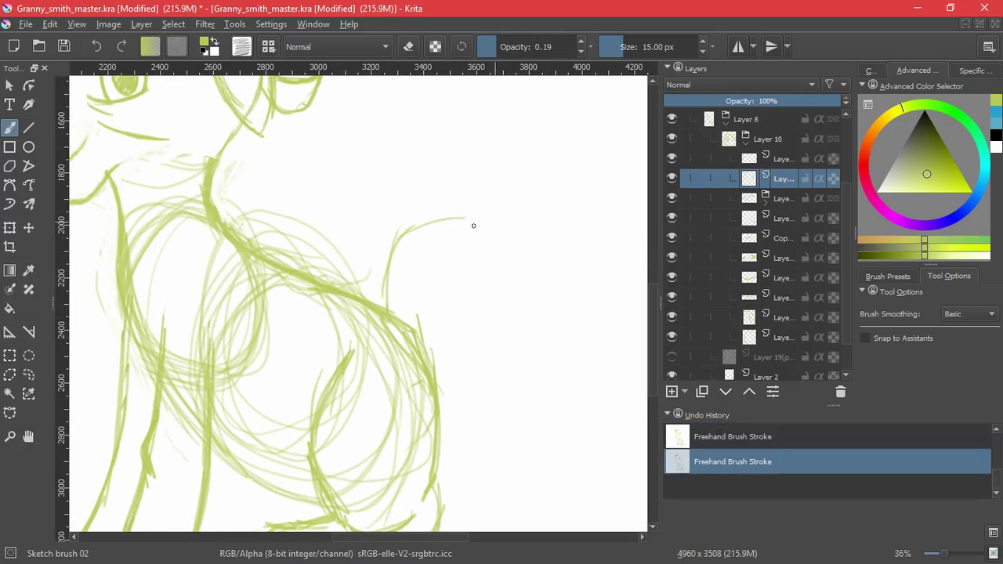
{"action": "key", "text": "ctrl+z"}
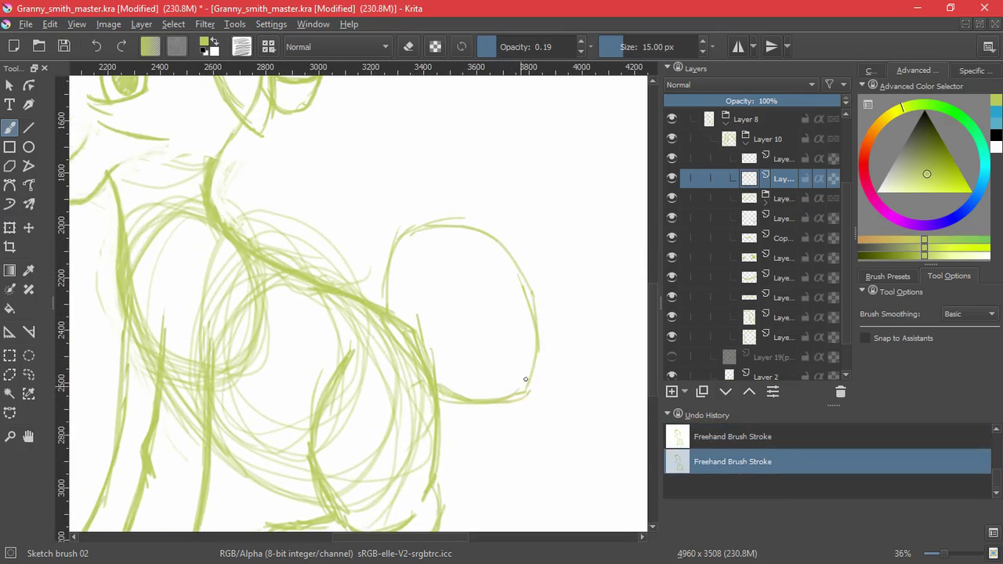
Outline-select the tail, adjust its shape and angle with a transform, and clear the selection.
{"action": "left_click", "coordinate": [10, 227]}
{"action": "left_click", "coordinate": [29, 374]}
{"action": "left_click_drag", "start_coordinate": [517, 169], "coordinate": [539, 212]}
{"action": "mouse_move", "coordinate": [587, 242]}
{"action": "left_mouse_down"}
{"action": "mouse_move", "coordinate": [452, 144]}
{"action": "mouse_move", "coordinate": [591, 258]}
{"action": "left_mouse_up"}
{"action": "left_click", "coordinate": [10, 227]}
{"action": "left_click_drag", "start_coordinate": [598, 316], "coordinate": [605, 315]}
{"action": "left_click_drag", "start_coordinate": [600, 281], "coordinate": [599, 301]}
{"action": "left_click_drag", "start_coordinate": [572, 254], "coordinate": [564, 260]}
{"action": "key", "text": "b"}
{"action": "key", "text": "ctrl+shift+a"}
Select the strand detail layer and sketch curved dividing lines across the upper and lower tail.
{"action": "left_click", "coordinate": [666, 160]}
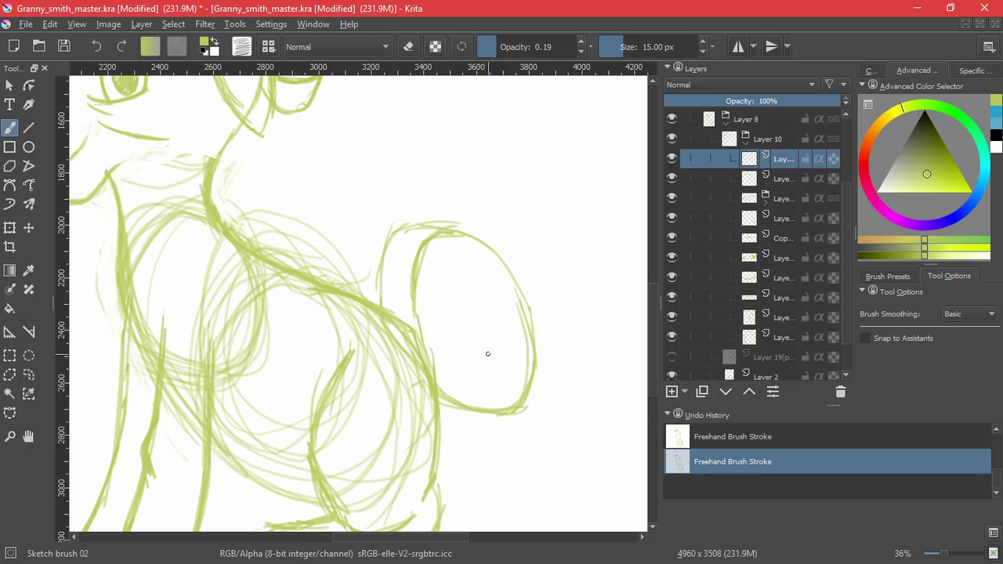
{"action": "key", "text": "ctrl+z"}
{"action": "left_click_drag", "start_coordinate": [441, 350], "coordinate": [518, 334]}
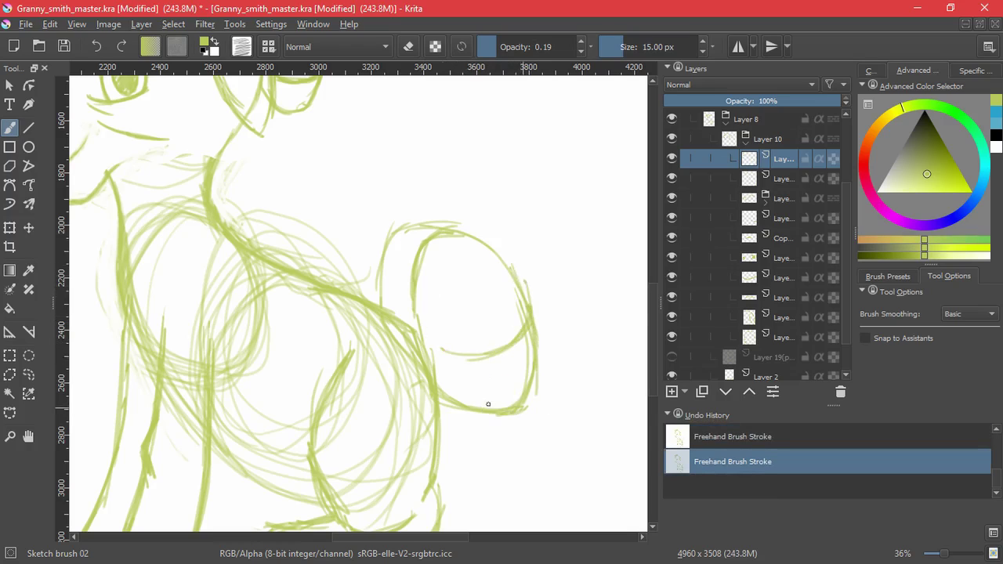
{"action": "key", "text": "ctrl+z"}
{"action": "left_click_drag", "start_coordinate": [339, 429], "coordinate": [346, 480]}
{"action": "key", "text": "ctrl+z"}
{"action": "mouse_move", "coordinate": [298, 389]}
{"action": "left_mouse_down"}
{"action": "mouse_move", "coordinate": [410, 149]}
{"action": "mouse_move", "coordinate": [372, 314]}
{"action": "left_mouse_up"}
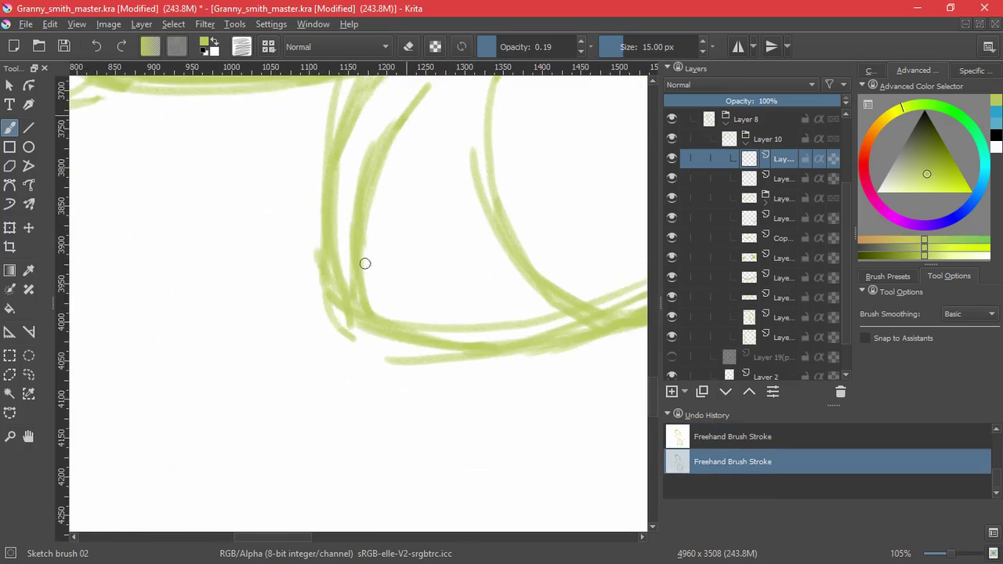
Rework the detail strokes near the lower end of the tail.
{"action": "left_click_drag", "start_coordinate": [385, 150], "coordinate": [387, 346]}
{"action": "key", "text": "5"}
{"action": "scroll", "coordinate": [501, 228], "scroll_direction": "down", "scroll_amount": 8}
{"action": "scroll", "coordinate": [397, 304], "scroll_direction": "up", "scroll_amount": 5}
{"action": "key", "text": "ctrl+z"}
{"action": "key", "text": "4"}
{"action": "key", "text": "4"}
{"action": "key", "text": "4"}
{"action": "key", "text": "4"}
{"action": "key", "text": "4"}
{"action": "key", "text": "4"}
{"action": "mouse_move", "coordinate": [317, 227]}
{"action": "left_mouse_down"}
{"action": "mouse_move", "coordinate": [320, 313]}
{"action": "mouse_move", "coordinate": [338, 337]}
{"action": "left_mouse_up"}
{"action": "key", "text": "5"}
{"action": "scroll", "coordinate": [472, 325], "scroll_direction": "down", "scroll_amount": 5}
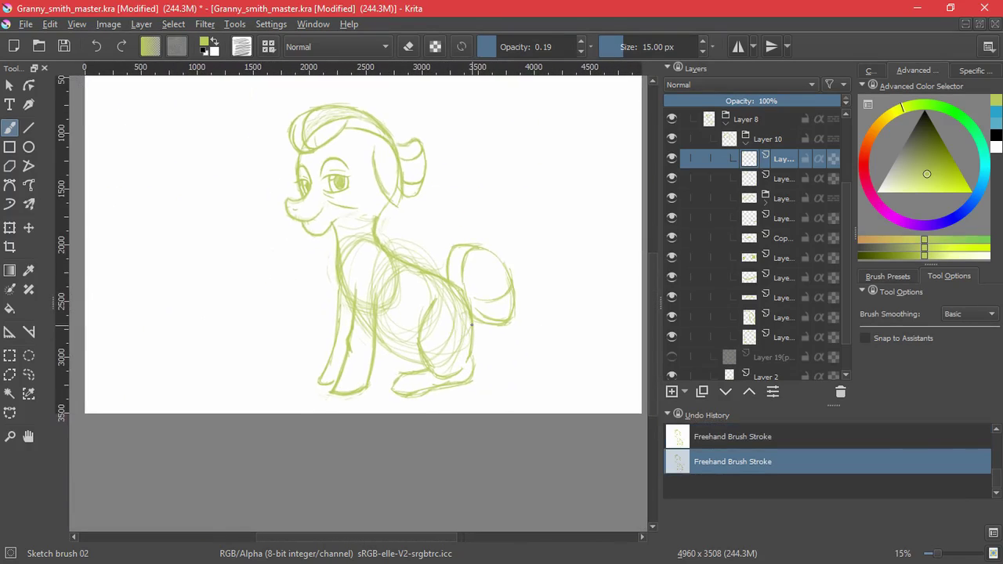
Toggle the lower layers' visibility to check which parts they hold, and select Layer 2.
{"action": "scroll", "coordinate": [490, 309], "scroll_direction": "up", "scroll_amount": 2}
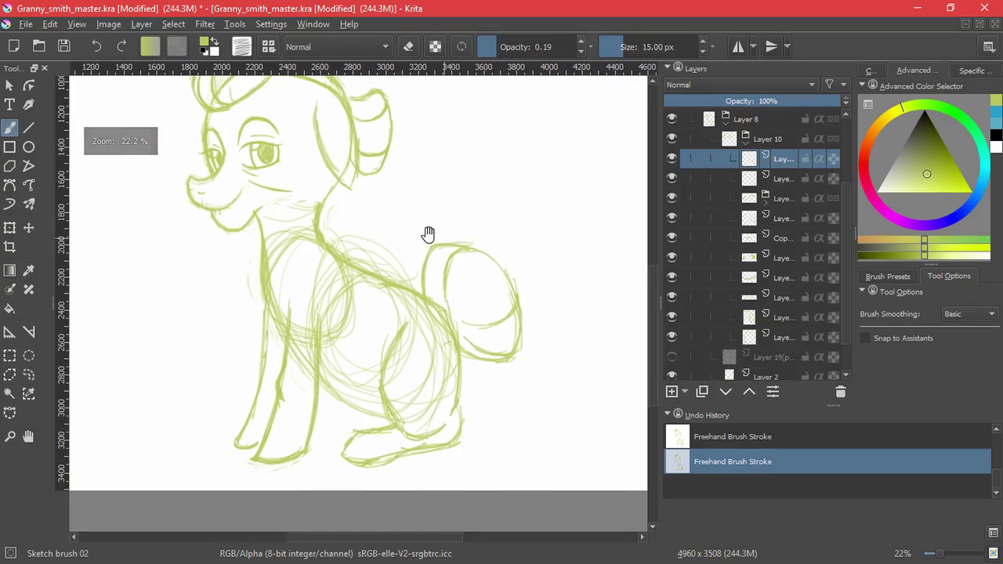
{"action": "left_click", "coordinate": [671, 337]}
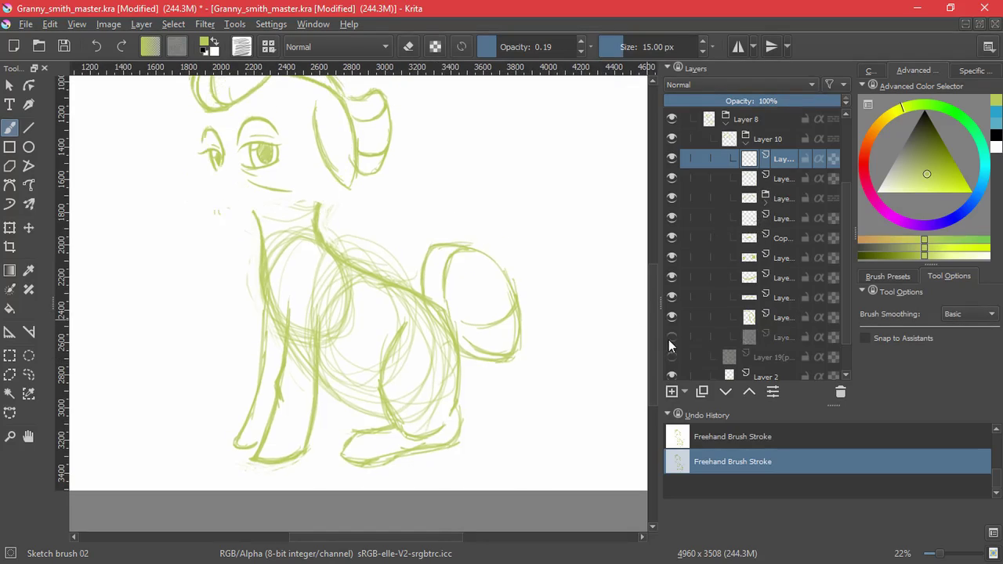
{"action": "left_click", "coordinate": [670, 337]}
{"action": "scroll", "coordinate": [670, 338], "scroll_direction": "down", "scroll_amount": 1}
{"action": "left_click", "coordinate": [671, 338]}
{"action": "left_click", "coordinate": [670, 338]}
{"action": "left_click", "coordinate": [744, 337]}
Try to sketch the far hind foot between the front leg and the near hind foot.
{"action": "key", "text": "ctrl+z"}
{"action": "mouse_move", "coordinate": [374, 431]}
{"action": "left_mouse_down"}
{"action": "mouse_move", "coordinate": [294, 332]}
{"action": "mouse_move", "coordinate": [239, 337]}
{"action": "mouse_move", "coordinate": [230, 351]}
{"action": "mouse_move", "coordinate": [321, 343]}
{"action": "left_mouse_up"}
{"action": "key", "text": "ctrl+z"}
{"action": "mouse_move", "coordinate": [339, 427]}
{"action": "left_mouse_down"}
{"action": "mouse_move", "coordinate": [213, 442]}
{"action": "mouse_move", "coordinate": [216, 433]}
{"action": "left_mouse_up"}
{"action": "left_click_drag", "start_coordinate": [318, 424], "coordinate": [231, 433]}
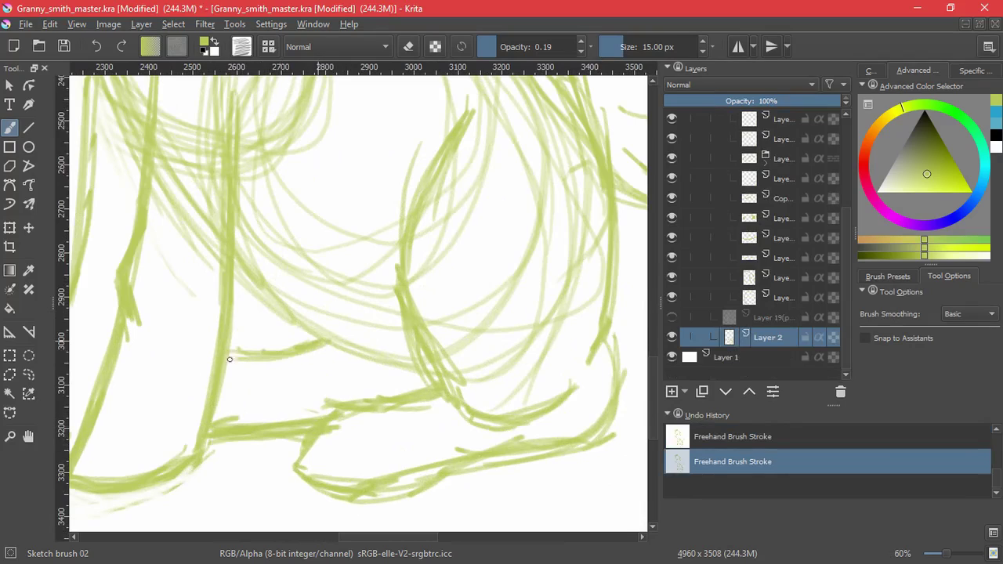
{"action": "key", "text": "ctrl+z"}
{"action": "key", "text": "ctrl+z"}
Sketch the upper edge and sole of the far hind foot on Layer 2.
{"action": "left_click_drag", "start_coordinate": [298, 334], "coordinate": [243, 339]}
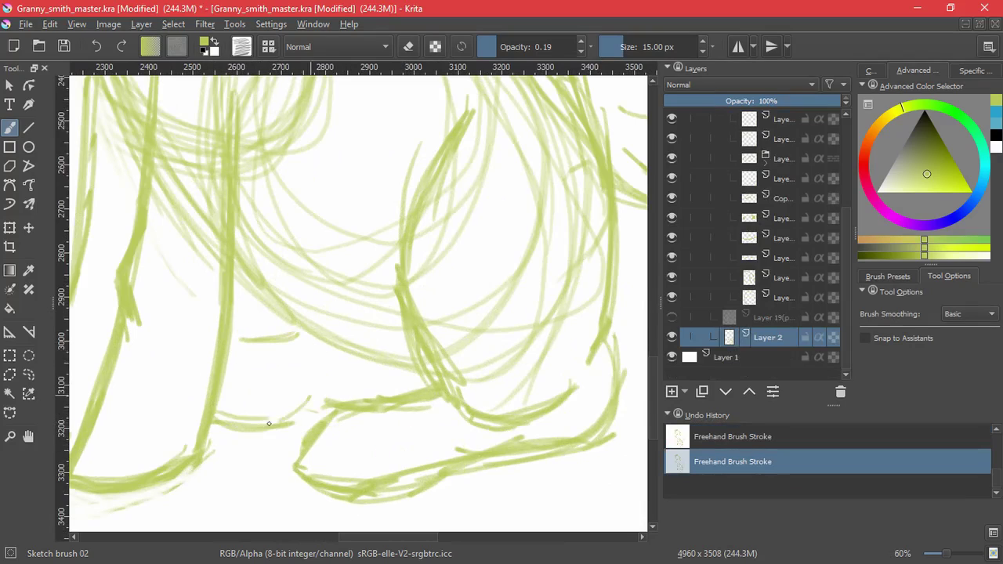
{"action": "scroll", "coordinate": [186, 400], "scroll_direction": "down", "scroll_amount": 5}
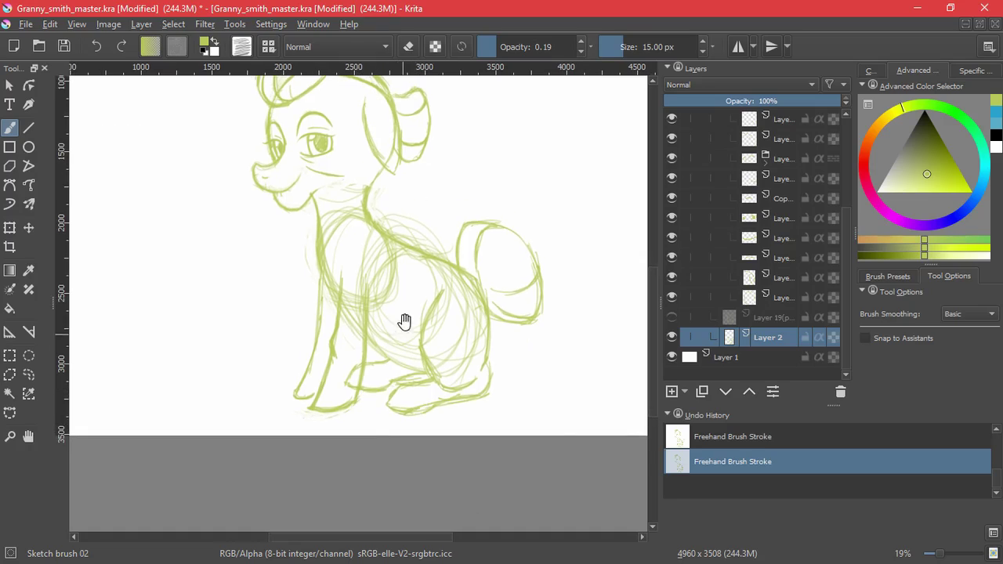
{"action": "left_click_drag", "start_coordinate": [402, 328], "coordinate": [373, 423]}
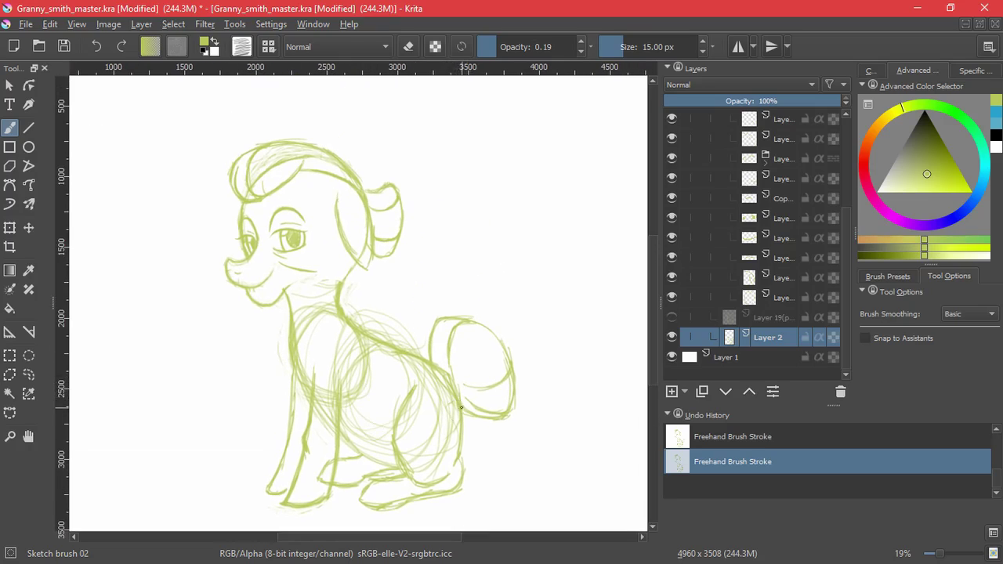
{"action": "key", "text": "2"}
Add a transparency mask to the lowest layer in the Layer 10 group.
{"action": "scroll", "coordinate": [708, 213], "scroll_direction": "up", "scroll_amount": 4}
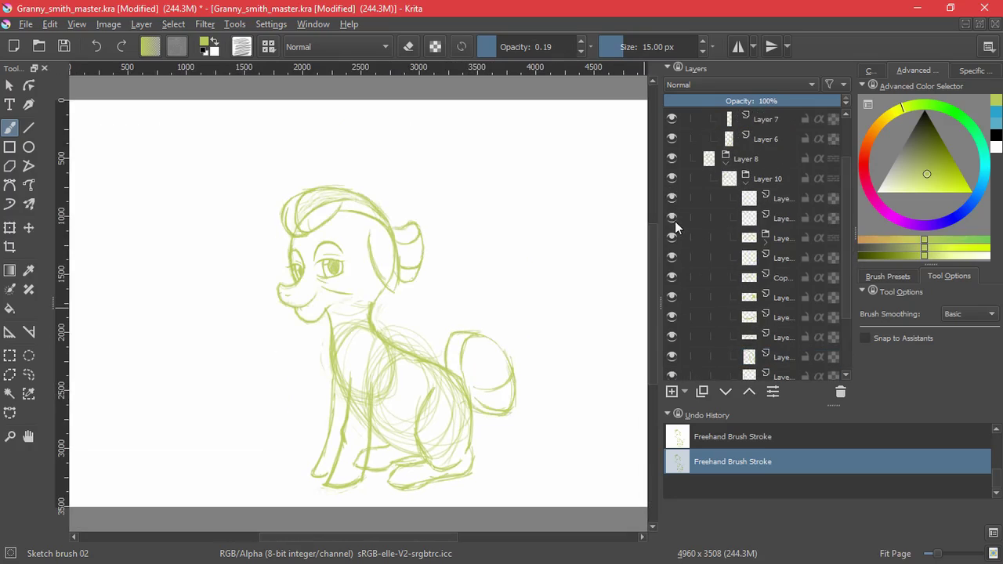
{"action": "scroll", "coordinate": [846, 354], "scroll_direction": "down", "scroll_amount": 1}
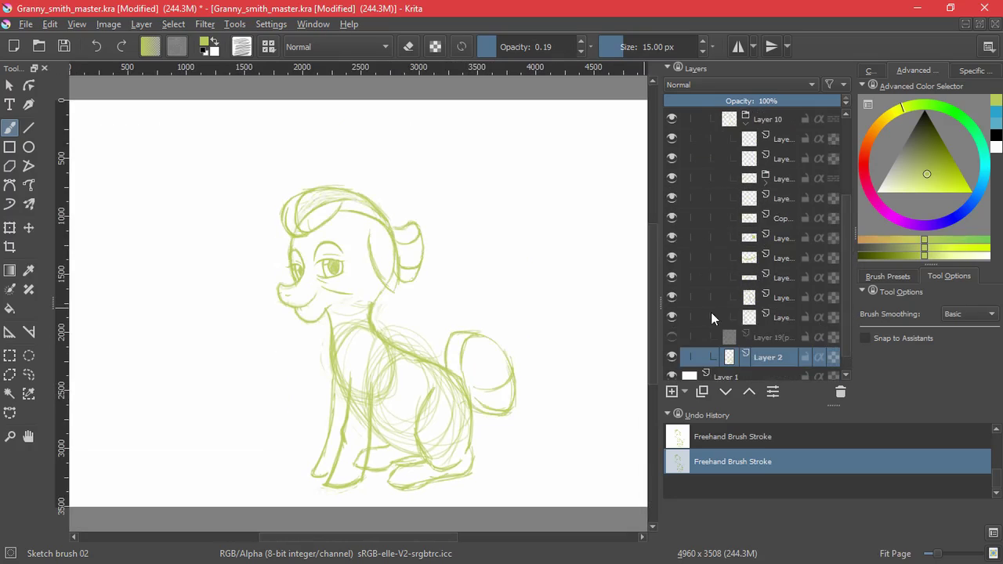
{"action": "left_click", "coordinate": [684, 391]}
{"action": "left_click", "coordinate": [706, 490]}
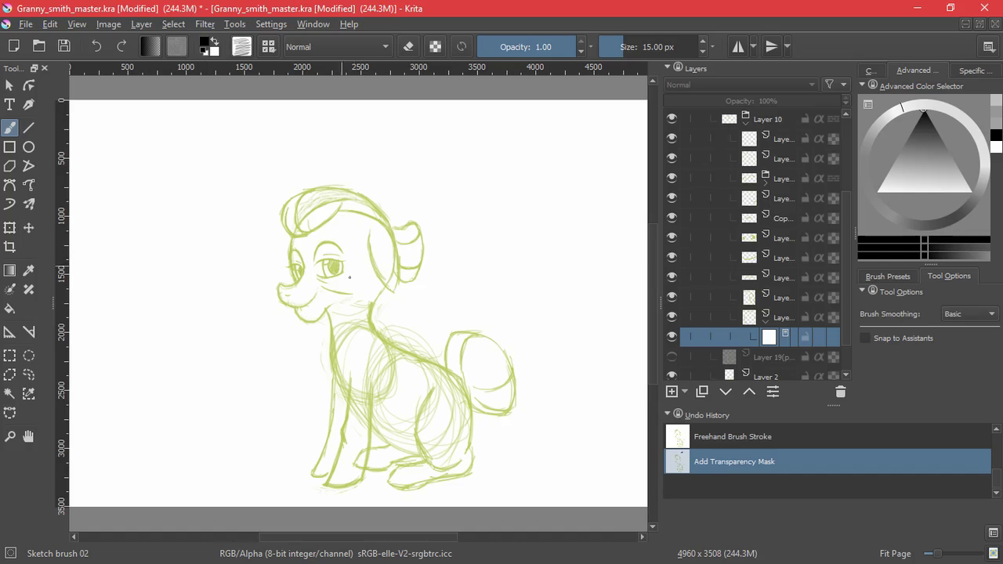
Mask out the stray construction lines around the head and neck, using a black brush of about 82 px.
{"action": "scroll", "coordinate": [350, 276], "scroll_direction": "up", "scroll_amount": 3}
{"action": "left_click_drag", "start_coordinate": [366, 392], "coordinate": [378, 408]}
{"action": "mouse_move", "coordinate": [106, 255]}
{"action": "left_mouse_down"}
{"action": "mouse_move", "coordinate": [108, 197]}
{"action": "mouse_move", "coordinate": [330, 190]}
{"action": "left_mouse_up"}
{"action": "scroll", "coordinate": [298, 358], "scroll_direction": "down", "scroll_amount": 3}
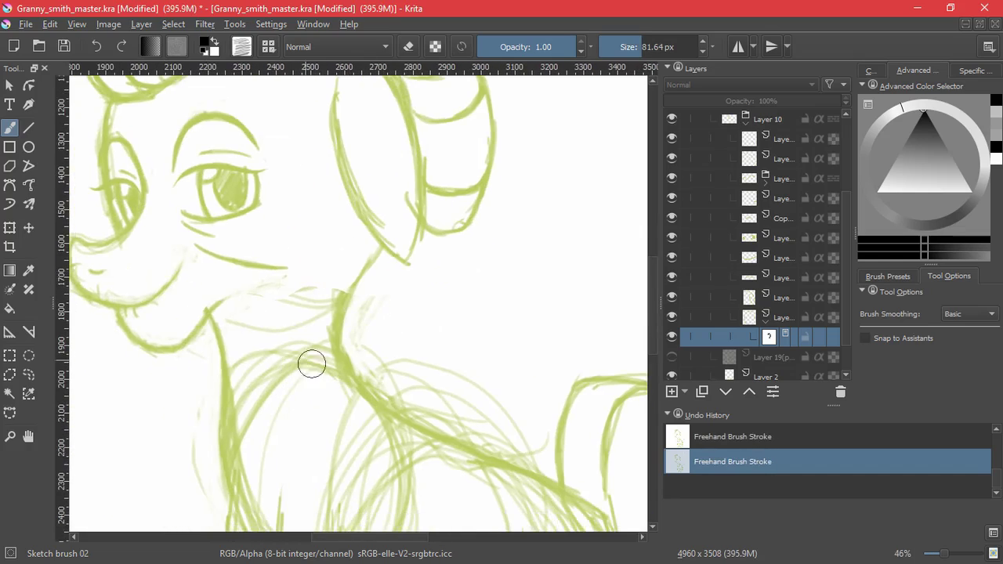
{"action": "scroll", "coordinate": [846, 340], "scroll_direction": "down", "scroll_amount": 1}
Add a transparency mask to Layer 2 and paint out the construction circles in the chest, neck and belly.
{"action": "left_click", "coordinate": [685, 391]}
{"action": "left_click", "coordinate": [709, 487]}
{"action": "mouse_move", "coordinate": [294, 416]}
{"action": "left_mouse_down"}
{"action": "mouse_move", "coordinate": [288, 323]}
{"action": "mouse_move", "coordinate": [251, 360]}
{"action": "mouse_move", "coordinate": [254, 404]}
{"action": "mouse_move", "coordinate": [247, 378]}
{"action": "mouse_move", "coordinate": [243, 446]}
{"action": "mouse_move", "coordinate": [253, 494]}
{"action": "left_mouse_up"}
{"action": "left_click_drag", "start_coordinate": [335, 425], "coordinate": [300, 228]}
{"action": "mouse_move", "coordinate": [293, 315]}
{"action": "left_mouse_down"}
{"action": "mouse_move", "coordinate": [278, 486]}
{"action": "mouse_move", "coordinate": [380, 266]}
{"action": "mouse_move", "coordinate": [450, 283]}
{"action": "left_mouse_up"}
{"action": "mouse_move", "coordinate": [407, 172]}
{"action": "left_mouse_down"}
{"action": "mouse_move", "coordinate": [327, 140]}
{"action": "mouse_move", "coordinate": [495, 246]}
{"action": "mouse_move", "coordinate": [481, 395]}
{"action": "mouse_move", "coordinate": [517, 353]}
{"action": "mouse_move", "coordinate": [475, 326]}
{"action": "mouse_move", "coordinate": [414, 441]}
{"action": "mouse_move", "coordinate": [565, 378]}
{"action": "mouse_move", "coordinate": [465, 465]}
{"action": "mouse_move", "coordinate": [486, 501]}
{"action": "mouse_move", "coordinate": [444, 396]}
{"action": "left_mouse_up"}
{"action": "mouse_move", "coordinate": [501, 408]}
{"action": "left_mouse_down"}
{"action": "mouse_move", "coordinate": [415, 372]}
{"action": "mouse_move", "coordinate": [318, 291]}
{"action": "mouse_move", "coordinate": [293, 347]}
{"action": "mouse_move", "coordinate": [217, 177]}
{"action": "mouse_move", "coordinate": [243, 234]}
{"action": "mouse_move", "coordinate": [210, 256]}
{"action": "left_mouse_up"}
{"action": "key", "text": "ctrl+z"}
{"action": "left_click_drag", "start_coordinate": [333, 259], "coordinate": [370, 387]}
Reset the brush preset, add a paint layer above Layer 2 and sketch the chest line running into the front leg.
{"action": "left_click", "coordinate": [461, 47]}
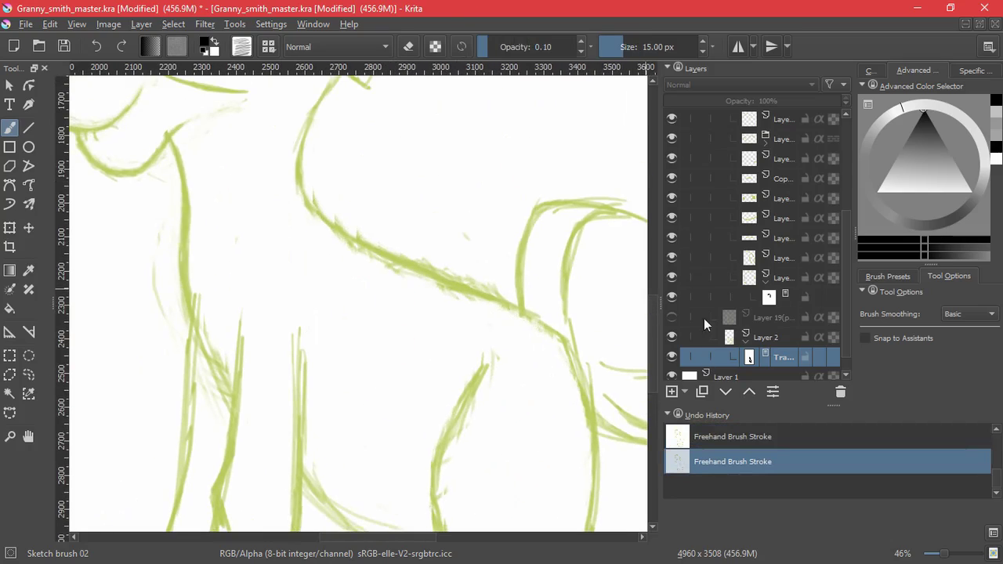
{"action": "left_click", "coordinate": [671, 391]}
{"action": "left_click_drag", "start_coordinate": [340, 403], "coordinate": [310, 440]}
{"action": "key", "text": "ctrl+z"}
{"action": "left_click_drag", "start_coordinate": [196, 326], "coordinate": [224, 402]}
{"action": "left_click_drag", "start_coordinate": [198, 332], "coordinate": [207, 365]}
{"action": "scroll", "coordinate": [228, 390], "scroll_direction": "down", "scroll_amount": 4}
{"action": "scroll", "coordinate": [312, 349], "scroll_direction": "up", "scroll_amount": 5}
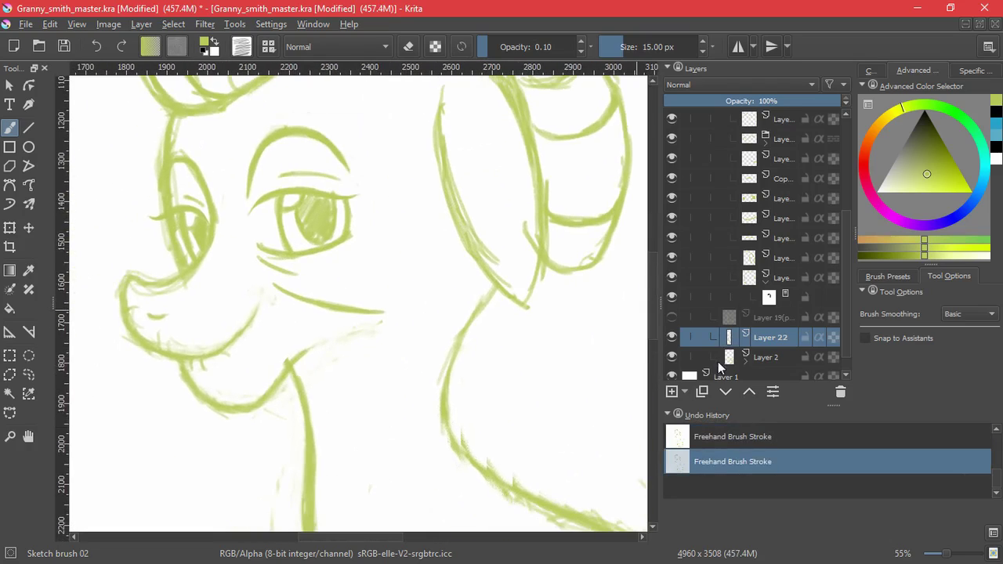
Try to redraw the back-of-neck and jaw lines below the ear on Layer 22.
{"action": "left_click", "coordinate": [719, 359]}
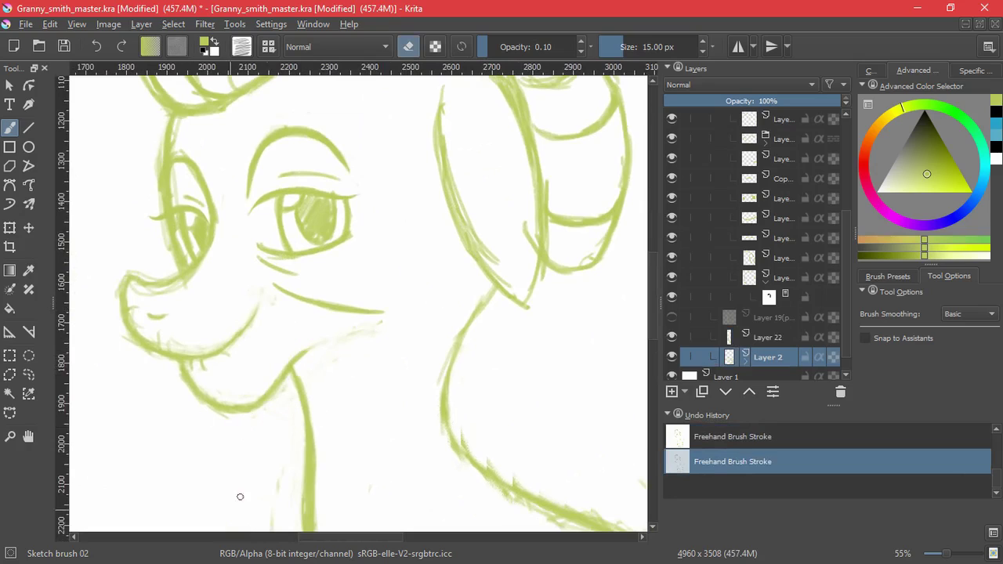
{"action": "scroll", "coordinate": [467, 376], "scroll_direction": "down", "scroll_amount": 4}
{"action": "scroll", "coordinate": [472, 287], "scroll_direction": "up", "scroll_amount": 4}
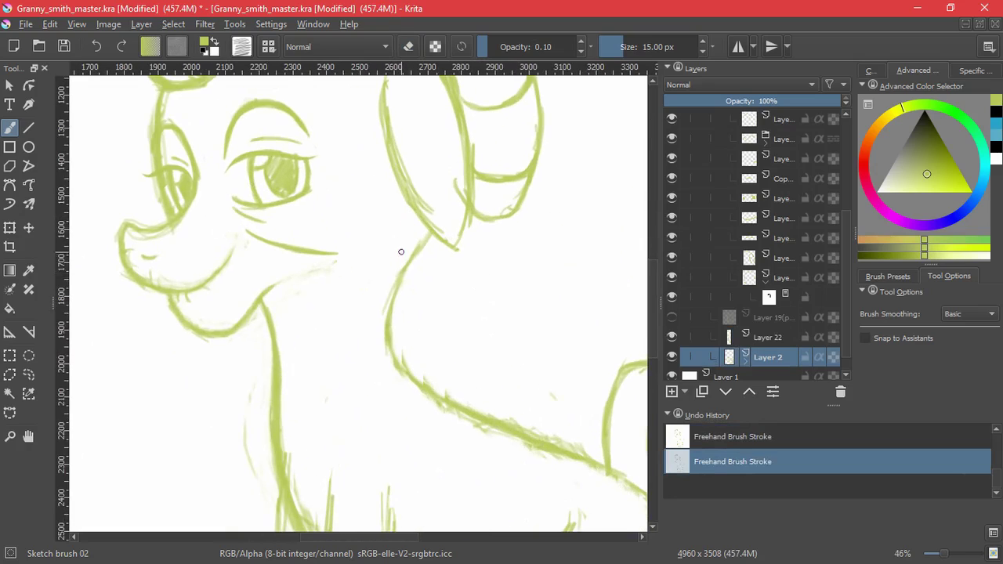
{"action": "key", "text": "Page_Up"}
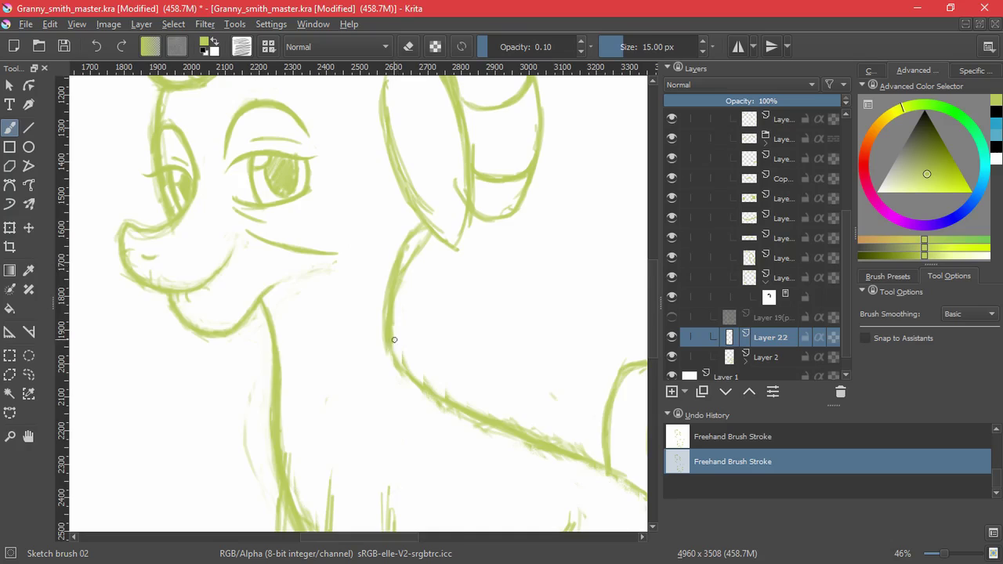
{"action": "scroll", "coordinate": [466, 302], "scroll_direction": "down", "scroll_amount": 4}
{"action": "key", "text": "ctrl+z"}
{"action": "key", "text": "ctrl+z"}
{"action": "scroll", "coordinate": [462, 267], "scroll_direction": "up", "scroll_amount": 4}
{"action": "mouse_move", "coordinate": [390, 320]}
{"action": "left_mouse_down"}
{"action": "mouse_move", "coordinate": [380, 418]}
{"action": "mouse_move", "coordinate": [443, 276]}
{"action": "left_mouse_up"}
{"action": "key", "text": "ctrl+z"}
{"action": "scroll", "coordinate": [417, 305], "scroll_direction": "down", "scroll_amount": 5}
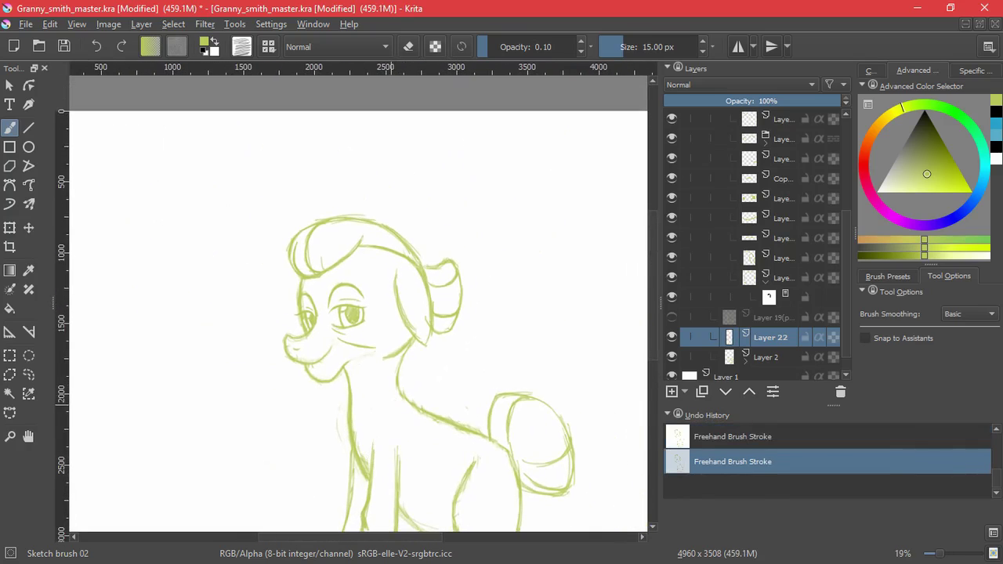
{"action": "left_click_drag", "start_coordinate": [498, 262], "coordinate": [512, 192]}
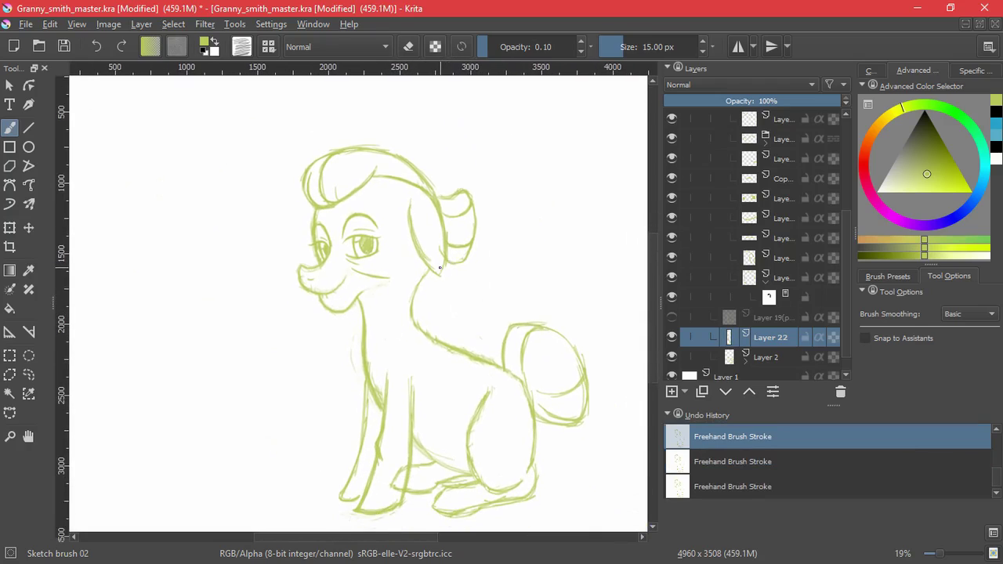
{"action": "left_click_drag", "start_coordinate": [464, 322], "coordinate": [444, 379]}
Outline the head across the Layer 3 group, narrow it slightly and move it down, and clear the selection.
{"action": "scroll", "coordinate": [688, 157], "scroll_direction": "up", "scroll_amount": 4}
{"action": "left_click", "coordinate": [727, 120]}
{"action": "left_click", "coordinate": [29, 374]}
{"action": "mouse_move", "coordinate": [272, 407]}
{"action": "left_mouse_down"}
{"action": "mouse_move", "coordinate": [373, 377]}
{"action": "mouse_move", "coordinate": [215, 348]}
{"action": "left_mouse_up"}
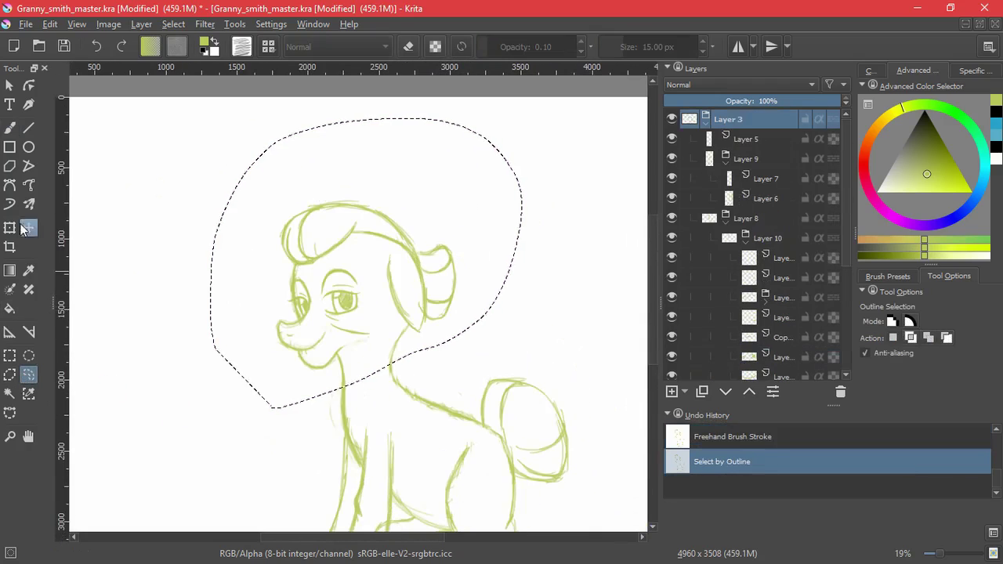
{"action": "key", "text": "ctrl+t"}
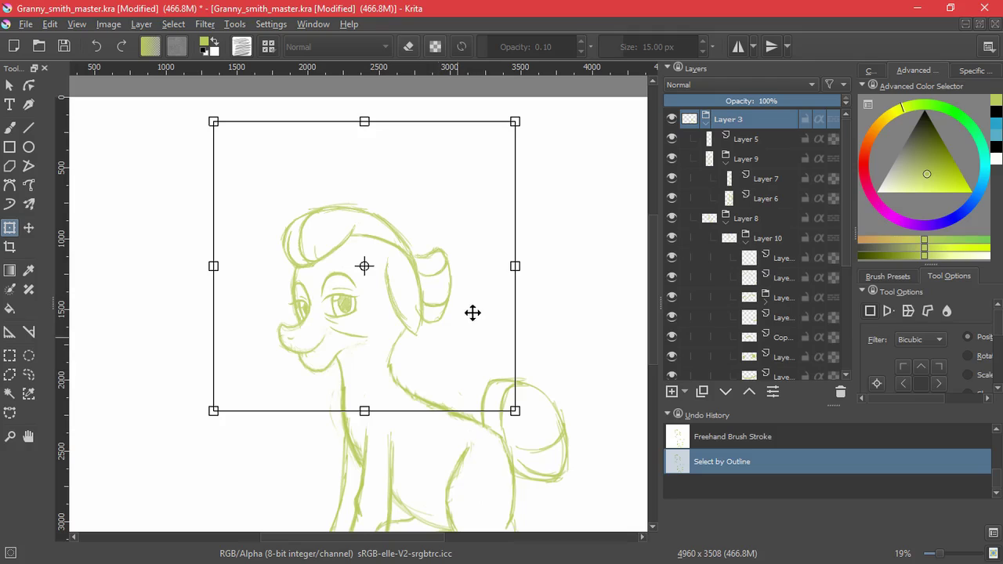
{"action": "left_click_drag", "start_coordinate": [515, 267], "coordinate": [505, 268]}
{"action": "left_click_drag", "start_coordinate": [427, 325], "coordinate": [437, 354]}
{"action": "key", "text": "Return"}
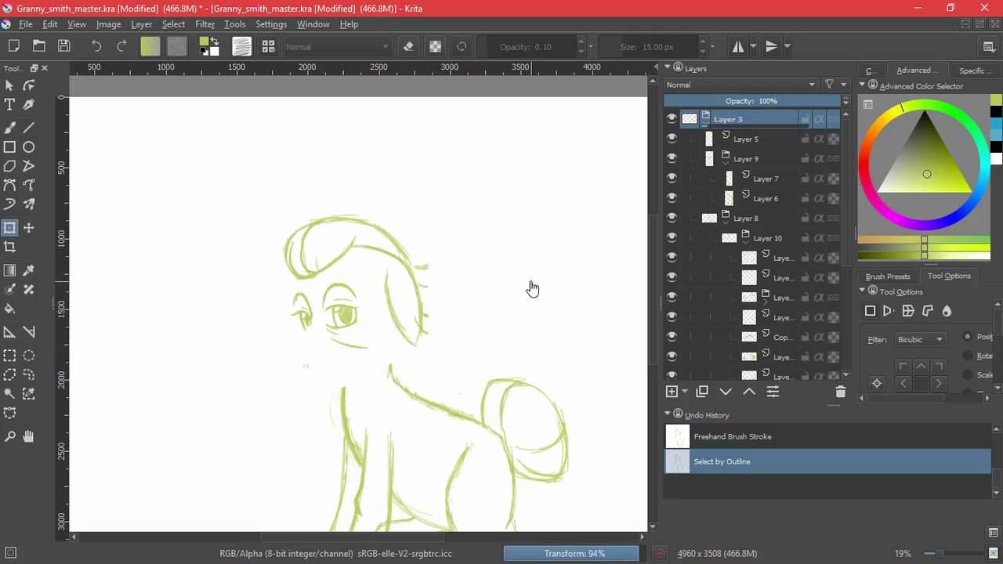
{"action": "left_click", "coordinate": [173, 24]}
{"action": "left_click", "coordinate": [188, 58]}
{"action": "left_click_drag", "start_coordinate": [504, 398], "coordinate": [504, 337]}
{"action": "key", "text": "2"}
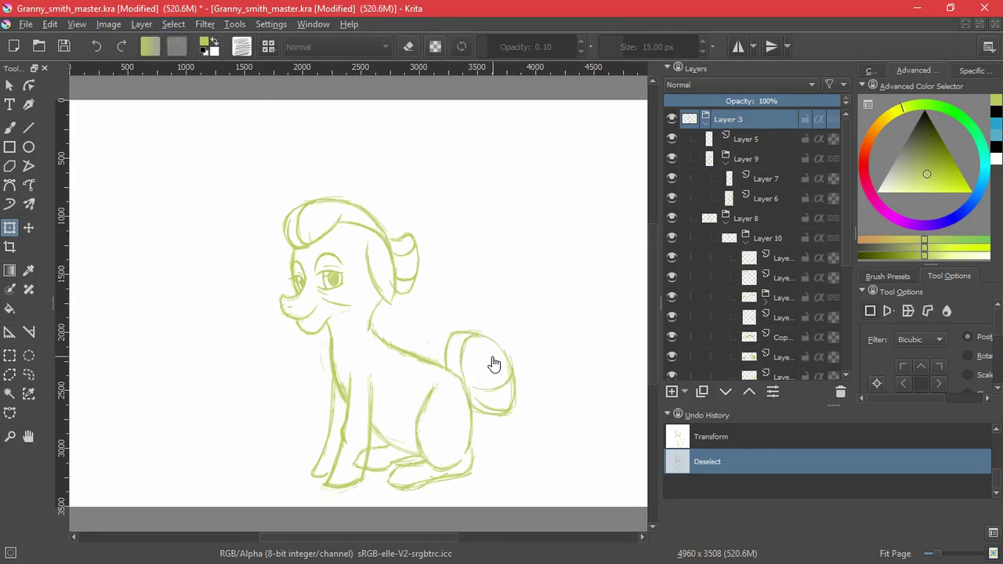
Add a paint layer at the top of the Layer 3 group and set the brush colour to #ec9b69.
{"action": "key", "text": "Insert"}
{"action": "key", "text": "b"}
{"action": "left_click", "coordinate": [283, 391]}
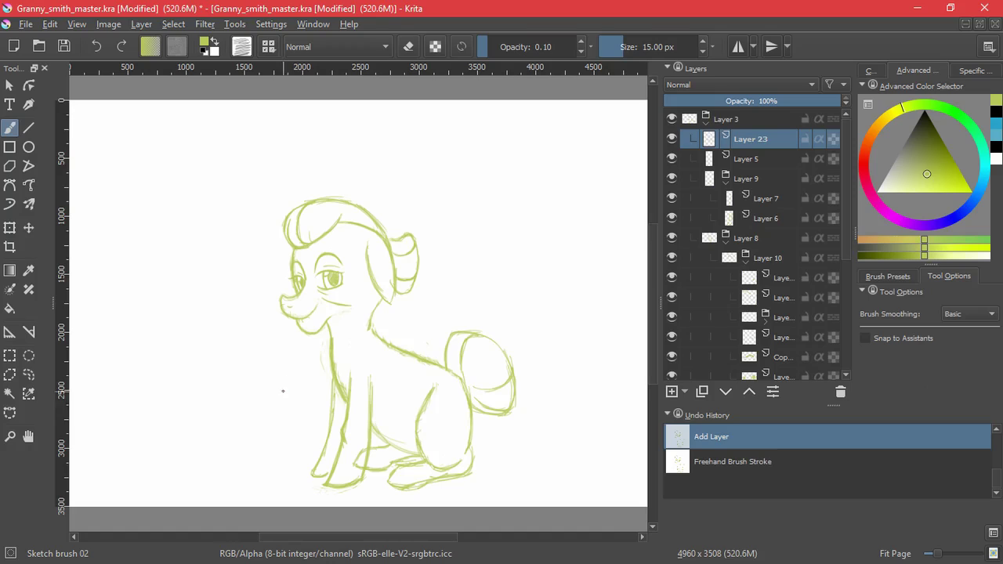
{"action": "left_click", "coordinate": [976, 71]}
{"action": "left_click_drag", "start_coordinate": [970, 187], "coordinate": [906, 181]}
{"action": "type", "text": "#ec9b69"}
{"action": "key", "text": "Return"}
Group Layers 5, 9 and 8 together and put Layer 23 in a group of its own.
{"action": "scroll", "coordinate": [372, 347], "scroll_direction": "up", "scroll_amount": 3}
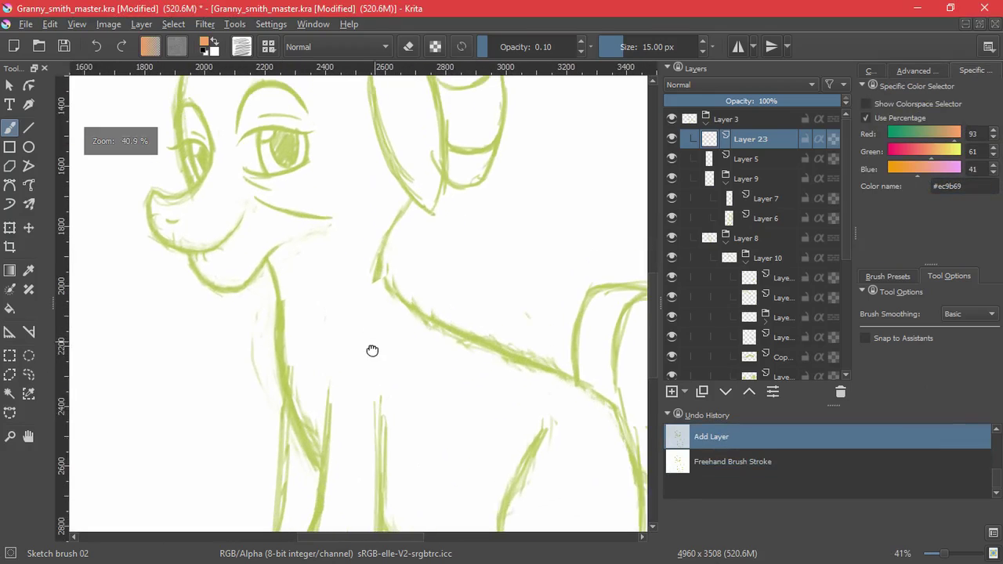
{"action": "left_click", "coordinate": [771, 158]}
{"action": "left_click", "coordinate": [725, 183]}
{"action": "left_click", "coordinate": [771, 199], "text": "shift"}
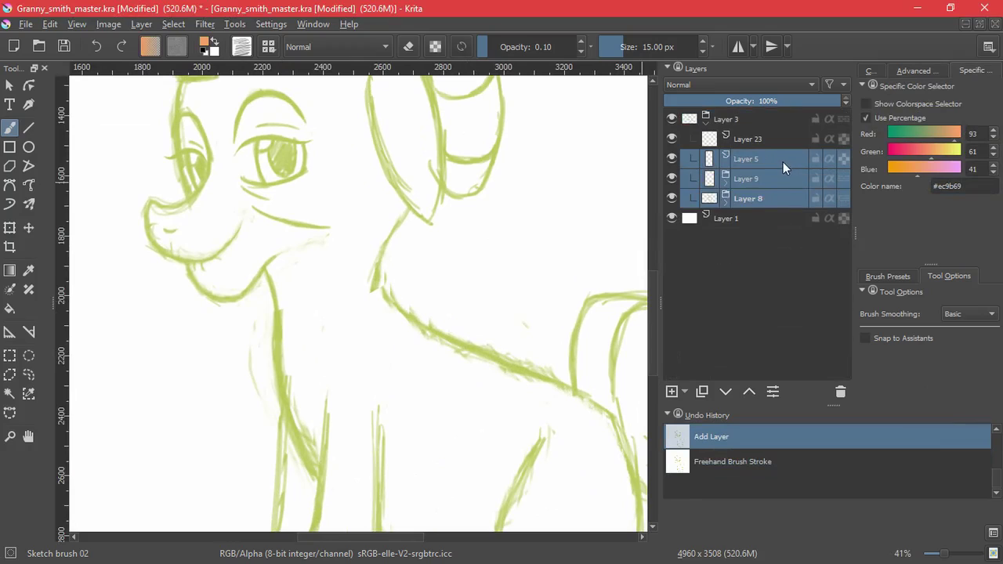
{"action": "key", "text": "ctrl+g"}
{"action": "left_click", "coordinate": [726, 163]}
{"action": "left_click", "coordinate": [743, 139]}
{"action": "key", "text": "ctrl+g"}
Sketch the neckerchief's collar curve around the neck and over the shoulder on Layer 23.
{"action": "left_click_drag", "start_coordinate": [392, 259], "coordinate": [454, 323]}
{"action": "key", "text": "ctrl+z"}
{"action": "mouse_move", "coordinate": [373, 382]}
{"action": "left_mouse_down"}
{"action": "mouse_move", "coordinate": [385, 334]}
{"action": "mouse_move", "coordinate": [380, 362]}
{"action": "left_mouse_up"}
{"action": "mouse_move", "coordinate": [235, 291]}
{"action": "left_mouse_down"}
{"action": "mouse_move", "coordinate": [271, 261]}
{"action": "mouse_move", "coordinate": [399, 232]}
{"action": "left_mouse_up"}
{"action": "left_click_drag", "start_coordinate": [304, 243], "coordinate": [410, 250]}
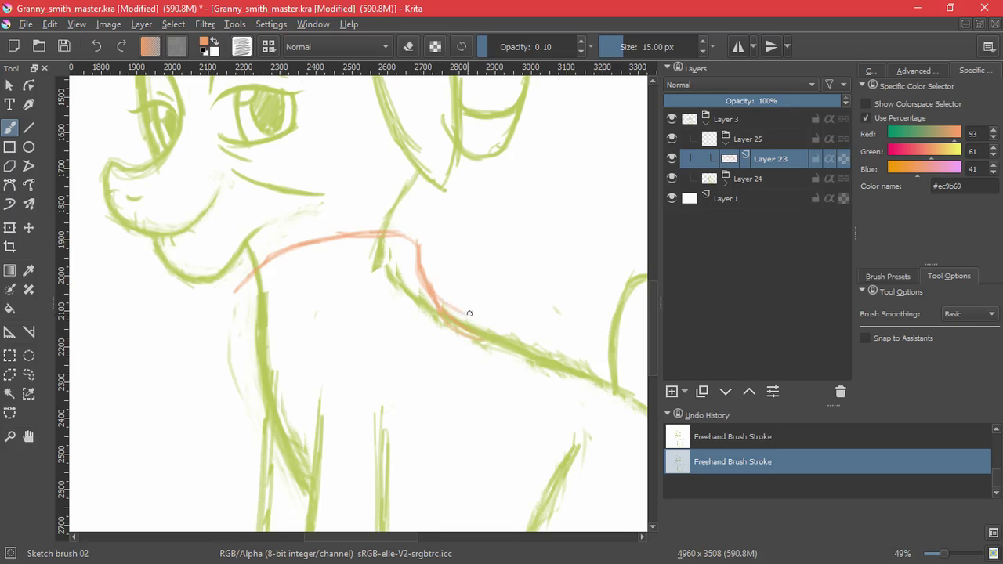
Sketch the neckerchief's curved lower edge, diagonal inner edge and front edge meeting at the front of the chest.
{"action": "left_click_drag", "start_coordinate": [452, 375], "coordinate": [484, 331]}
{"action": "left_click_drag", "start_coordinate": [518, 301], "coordinate": [347, 478]}
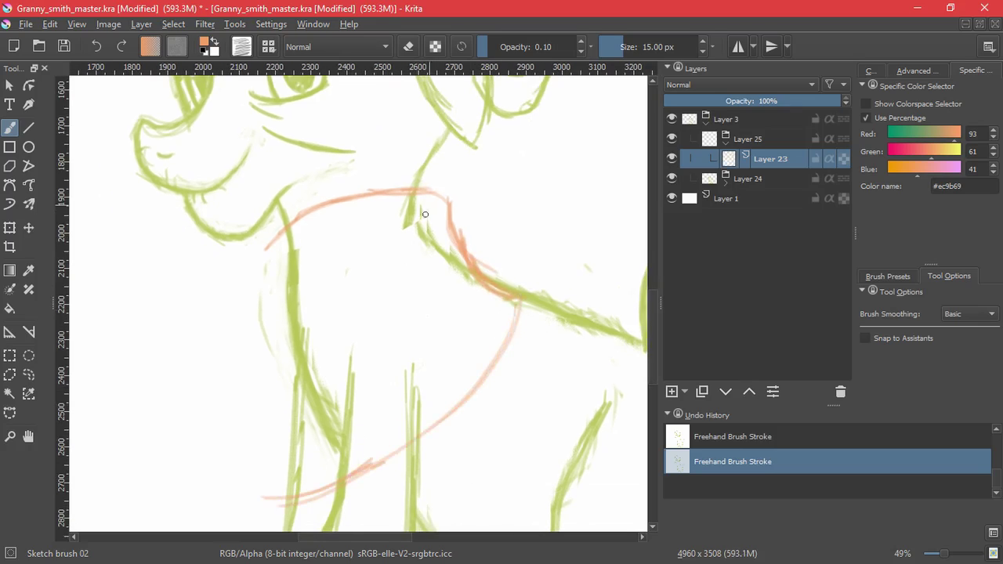
{"action": "left_click_drag", "start_coordinate": [400, 260], "coordinate": [253, 445]}
{"action": "mouse_move", "coordinate": [288, 229]}
{"action": "left_mouse_down"}
{"action": "mouse_move", "coordinate": [259, 297]}
{"action": "mouse_move", "coordinate": [239, 441]}
{"action": "left_mouse_up"}
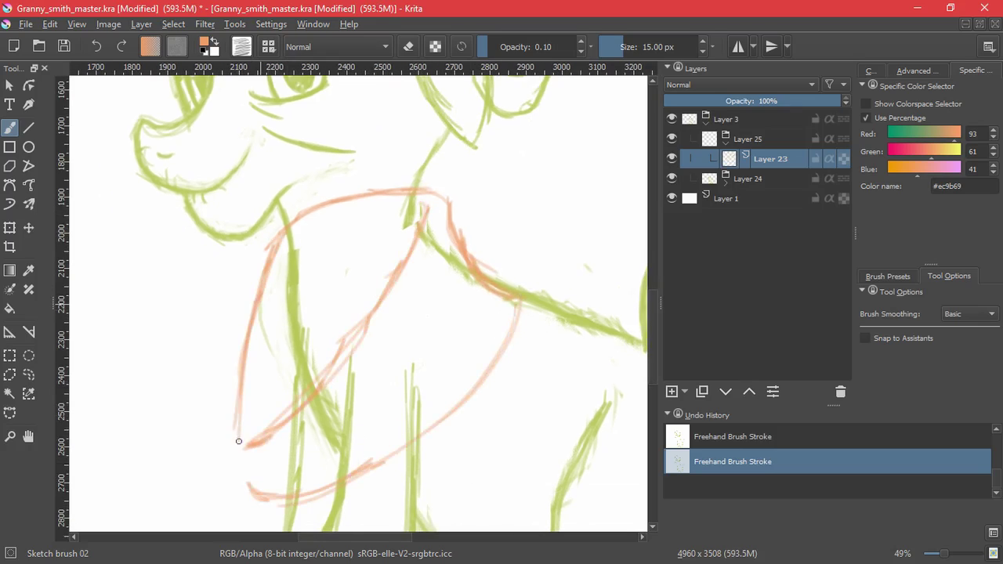
Add a paint layer and sketch an oval knot where the neckerchief's edges meet.
{"action": "key", "text": "Insert"}
{"action": "key", "text": "ctrl+z"}
{"action": "mouse_move", "coordinate": [313, 433]}
{"action": "left_mouse_down"}
{"action": "mouse_move", "coordinate": [337, 443]}
{"action": "mouse_move", "coordinate": [361, 388]}
{"action": "left_mouse_up"}
{"action": "mouse_move", "coordinate": [270, 362]}
{"action": "left_mouse_down"}
{"action": "mouse_move", "coordinate": [312, 406]}
{"action": "mouse_move", "coordinate": [304, 467]}
{"action": "mouse_move", "coordinate": [300, 347]}
{"action": "left_mouse_up"}
{"action": "left_click_drag", "start_coordinate": [322, 499], "coordinate": [331, 399]}
Add another paint layer and sketch the neckerchief's two pointed tails hanging below the knot.
{"action": "left_click", "coordinate": [672, 391]}
{"action": "left_click_drag", "start_coordinate": [324, 300], "coordinate": [302, 492]}
{"action": "left_click_drag", "start_coordinate": [342, 424], "coordinate": [290, 517]}
{"action": "scroll", "coordinate": [291, 517], "scroll_direction": "down", "scroll_amount": 3}
{"action": "left_click_drag", "start_coordinate": [360, 260], "coordinate": [314, 462]}
{"action": "mouse_move", "coordinate": [291, 268]}
{"action": "left_mouse_down"}
{"action": "mouse_move", "coordinate": [282, 337]}
{"action": "mouse_move", "coordinate": [312, 470]}
{"action": "left_mouse_up"}
{"action": "mouse_move", "coordinate": [259, 186]}
{"action": "left_mouse_down"}
{"action": "mouse_move", "coordinate": [216, 282]}
{"action": "mouse_move", "coordinate": [244, 455]}
{"action": "left_mouse_up"}
{"action": "left_click_drag", "start_coordinate": [232, 378], "coordinate": [245, 458]}
{"action": "left_click_drag", "start_coordinate": [277, 373], "coordinate": [240, 441]}
Rework the neckerchief's diagonal inner edge and front edge on Layer 23, erasing the old front line.
{"action": "left_click_drag", "start_coordinate": [412, 233], "coordinate": [276, 538]}
{"action": "left_click", "coordinate": [732, 198]}
{"action": "left_click_drag", "start_coordinate": [237, 165], "coordinate": [202, 348]}
{"action": "left_click_drag", "start_coordinate": [232, 208], "coordinate": [232, 398]}
{"action": "key", "text": "ctrl+z"}
{"action": "key", "text": "ctrl+z"}
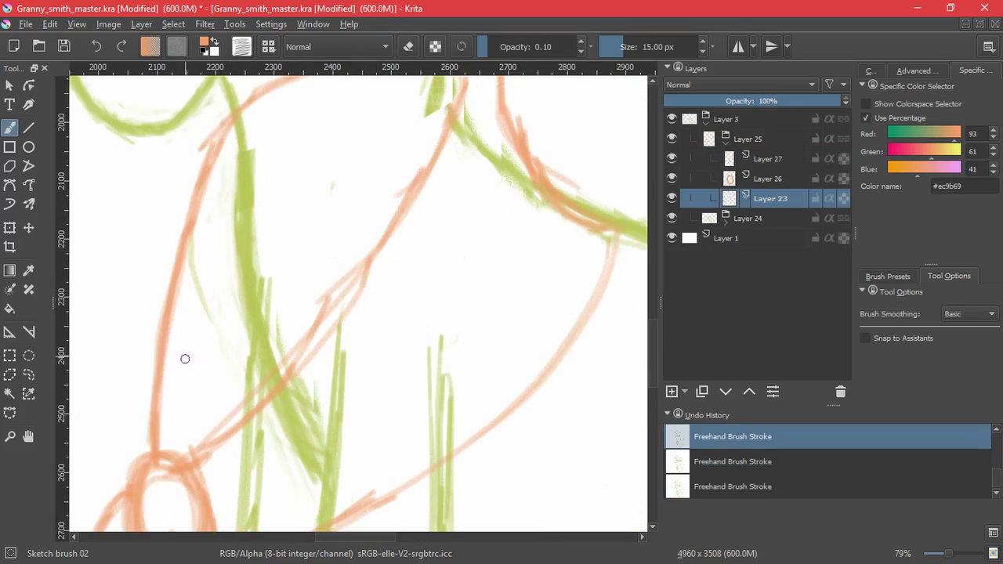
{"action": "left_click_drag", "start_coordinate": [383, 235], "coordinate": [293, 358]}
{"action": "mouse_move", "coordinate": [366, 255]}
{"action": "left_mouse_down"}
{"action": "mouse_move", "coordinate": [221, 434]}
{"action": "mouse_move", "coordinate": [177, 461]}
{"action": "left_mouse_up"}
{"action": "left_click_drag", "start_coordinate": [418, 184], "coordinate": [297, 362]}
{"action": "mouse_move", "coordinate": [350, 281]}
{"action": "left_mouse_down"}
{"action": "mouse_move", "coordinate": [381, 300]}
{"action": "mouse_move", "coordinate": [418, 263]}
{"action": "left_mouse_up"}
{"action": "left_click_drag", "start_coordinate": [278, 147], "coordinate": [229, 383]}
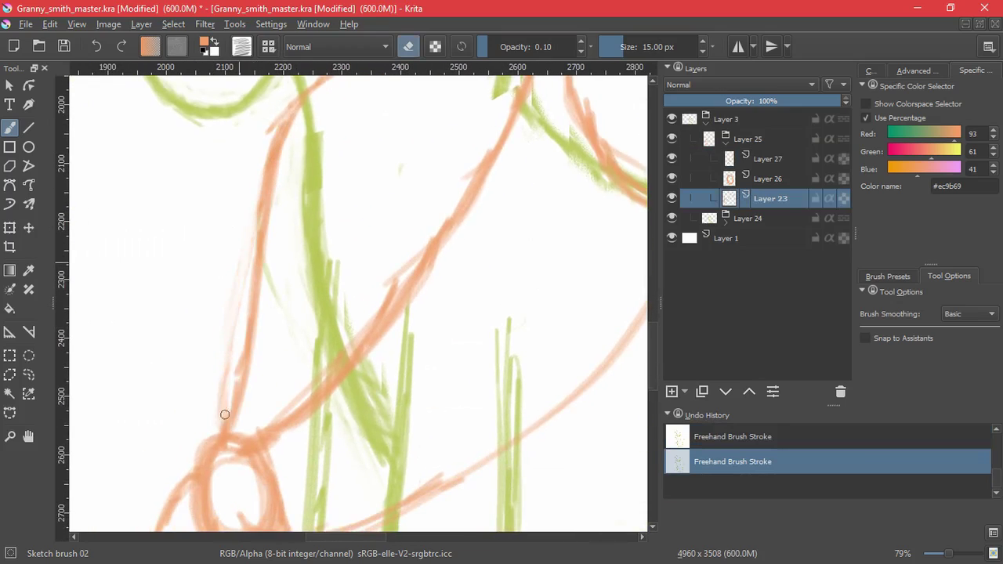
Transform the neckerchief group Layer 25, narrowing it slightly and shearing its rear side upward.
{"action": "scroll", "coordinate": [514, 376], "scroll_direction": "down", "scroll_amount": 3}
{"action": "left_click_drag", "start_coordinate": [535, 376], "coordinate": [347, 388]}
{"action": "left_click", "coordinate": [9, 228]}
{"action": "left_click", "coordinate": [765, 141]}
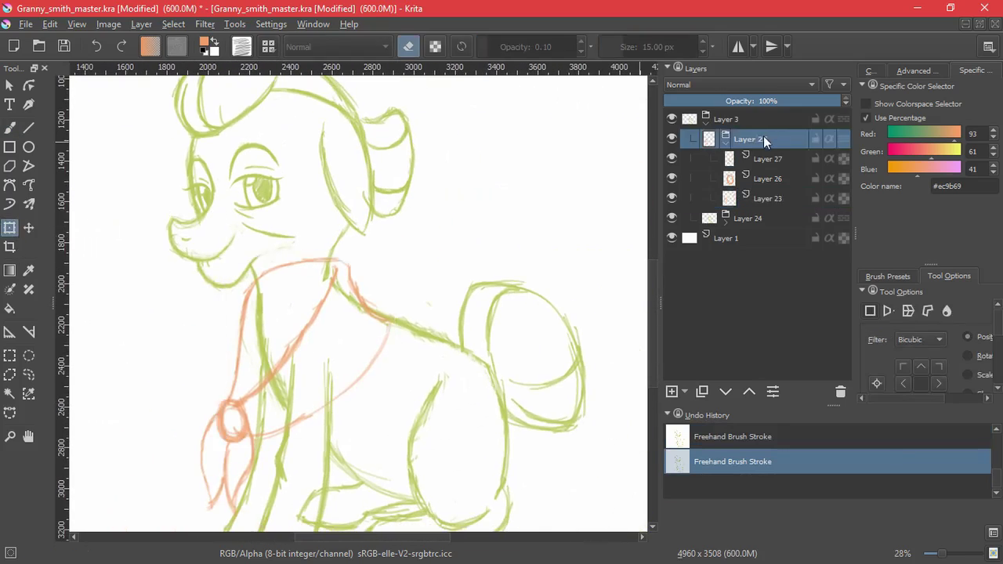
{"action": "left_click", "coordinate": [197, 519]}
{"action": "left_click_drag", "start_coordinate": [208, 492], "coordinate": [211, 506]}
{"action": "left_click_drag", "start_coordinate": [394, 380], "coordinate": [386, 381]}
{"action": "left_click_drag", "start_coordinate": [389, 345], "coordinate": [389, 333]}
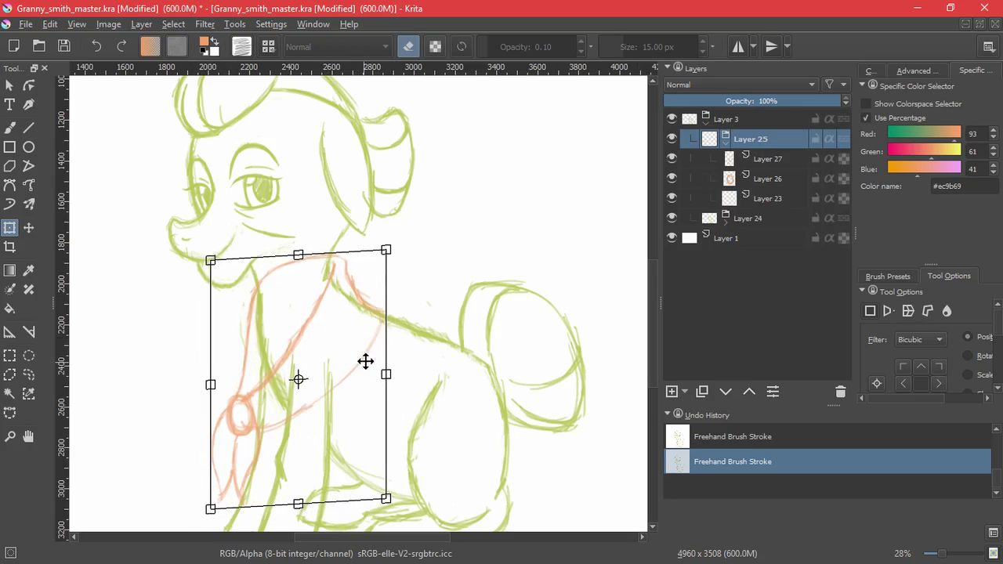
{"action": "key", "text": "Return"}
Mask out the body lines under the neckerchief on the Layer 24 group and add a transparency mask to the Layer 25 group.
{"action": "left_click", "coordinate": [726, 222]}
{"action": "left_click", "coordinate": [757, 219]}
{"action": "left_click", "coordinate": [684, 391]}
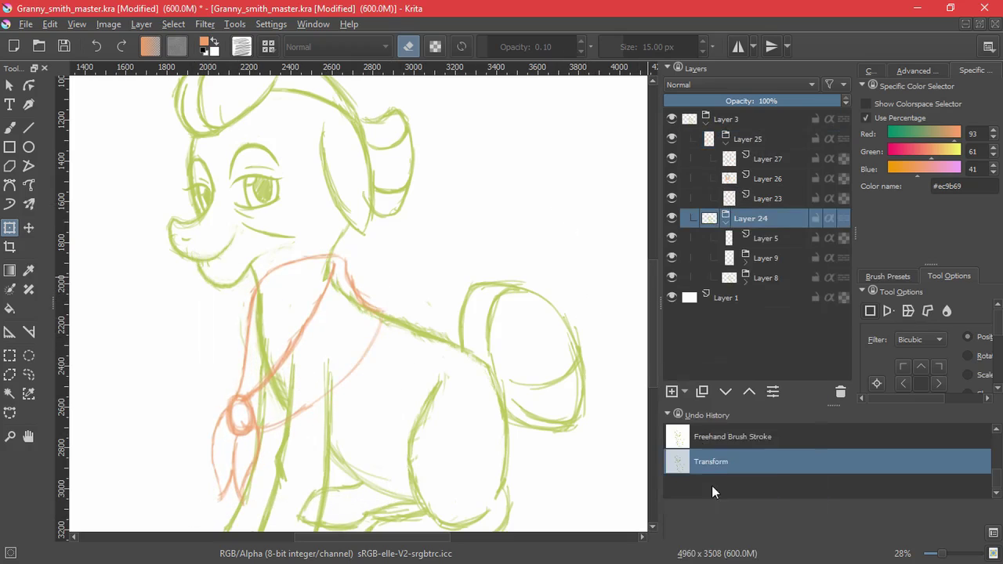
{"action": "left_click", "coordinate": [711, 485]}
{"action": "left_click", "coordinate": [10, 128]}
{"action": "left_click_drag", "start_coordinate": [308, 353], "coordinate": [314, 352]}
{"action": "left_click_drag", "start_coordinate": [265, 400], "coordinate": [293, 363]}
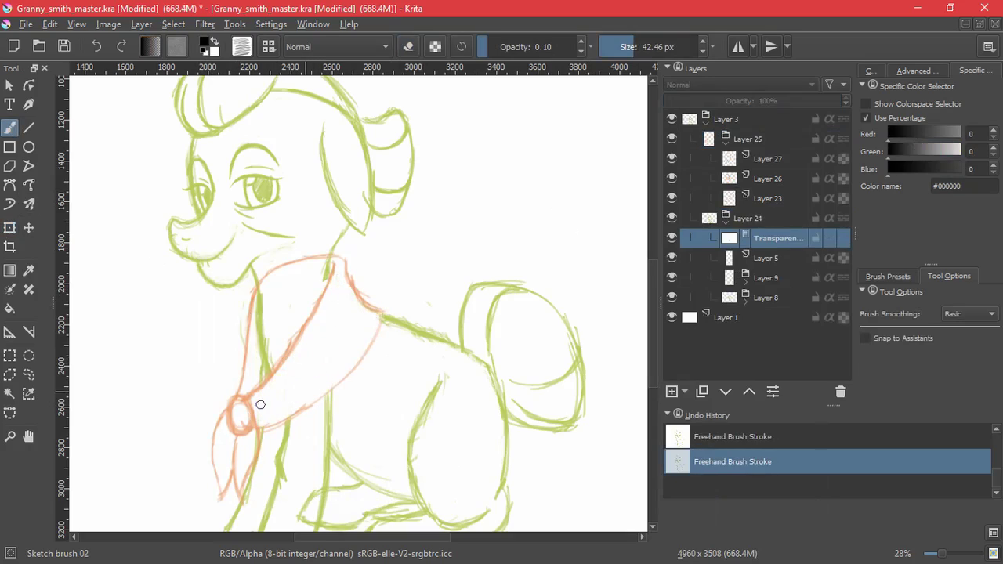
{"action": "left_click", "coordinate": [747, 139]}
{"action": "key", "text": "ctrl+shift+m"}
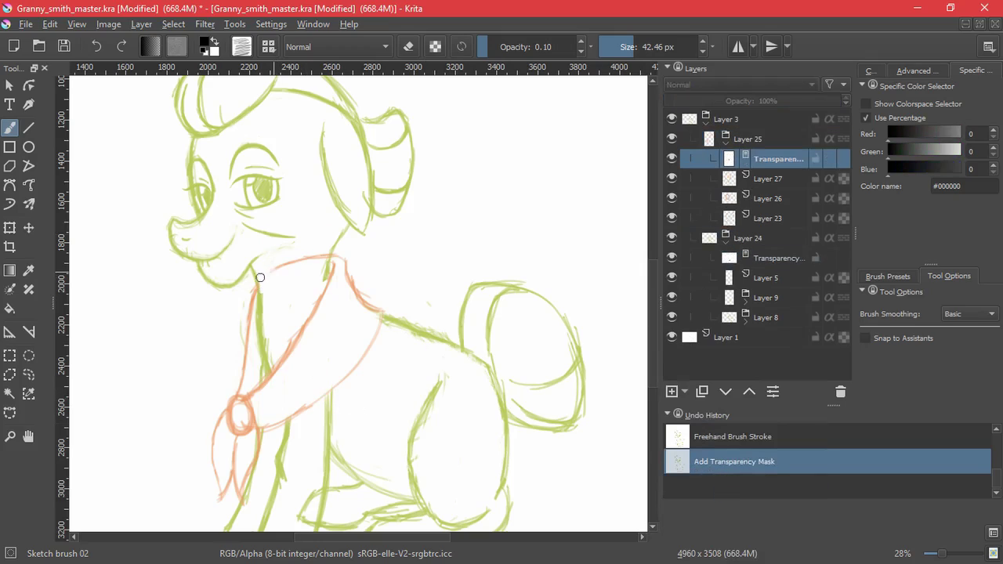
Add a paint layer in its own subgroup above the neckerchief layers and set the brush colour to #e67b6f.
{"action": "key", "text": "Insert"}
{"action": "left_click_drag", "start_coordinate": [971, 187], "coordinate": [911, 188]}
{"action": "type", "text": "#e67b6f"}
{"action": "key", "text": "Return"}
{"action": "scroll", "coordinate": [321, 392], "scroll_direction": "up", "scroll_amount": 3}
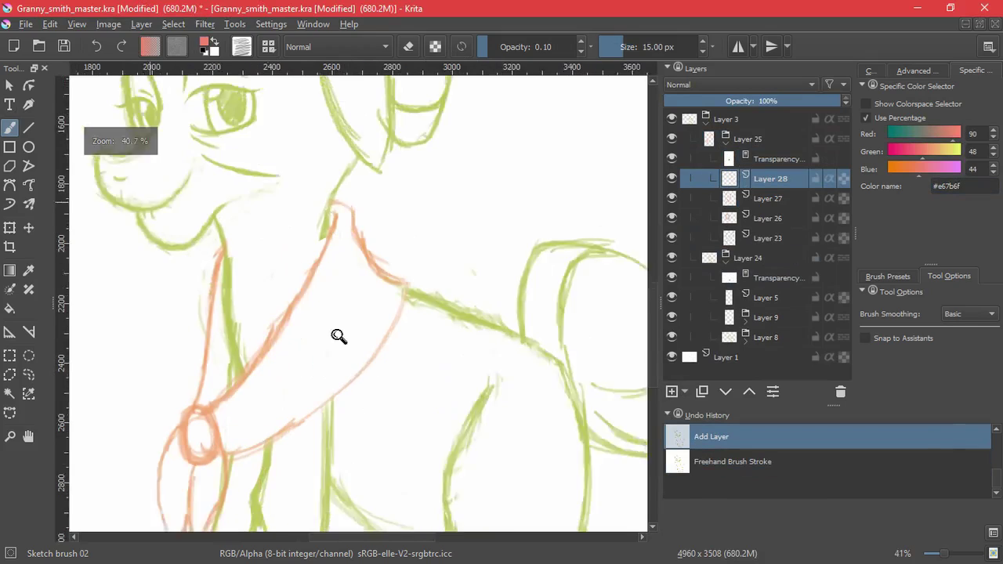
{"action": "key", "text": "Insert"}
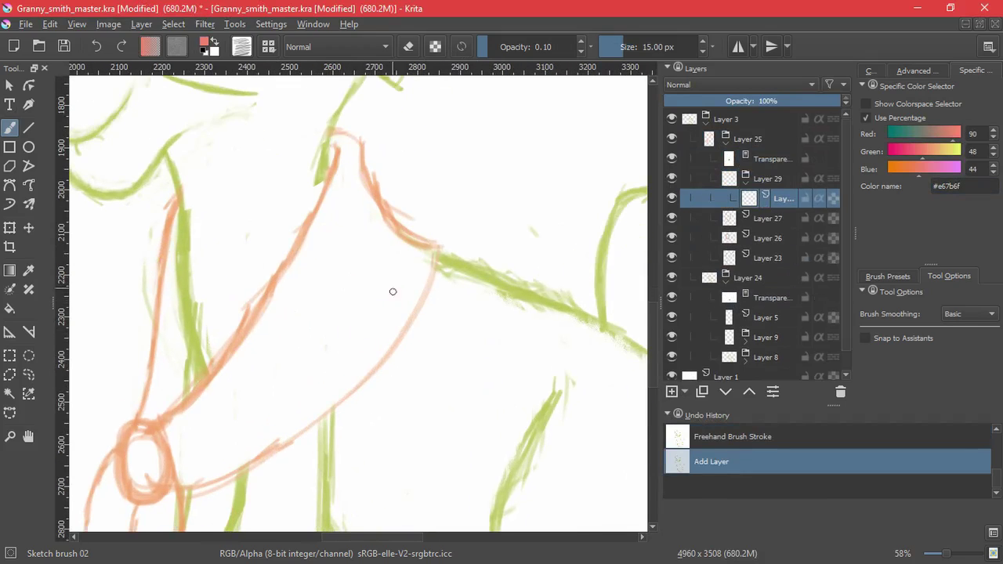
Draw an apple outline on the neckerchief near the shoulder and fill it with diagonal hatching.
{"action": "scroll", "coordinate": [360, 304], "scroll_direction": "up", "scroll_amount": 2}
{"action": "mouse_move", "coordinate": [364, 269]}
{"action": "left_mouse_down"}
{"action": "mouse_move", "coordinate": [326, 363]}
{"action": "mouse_move", "coordinate": [369, 344]}
{"action": "left_mouse_up"}
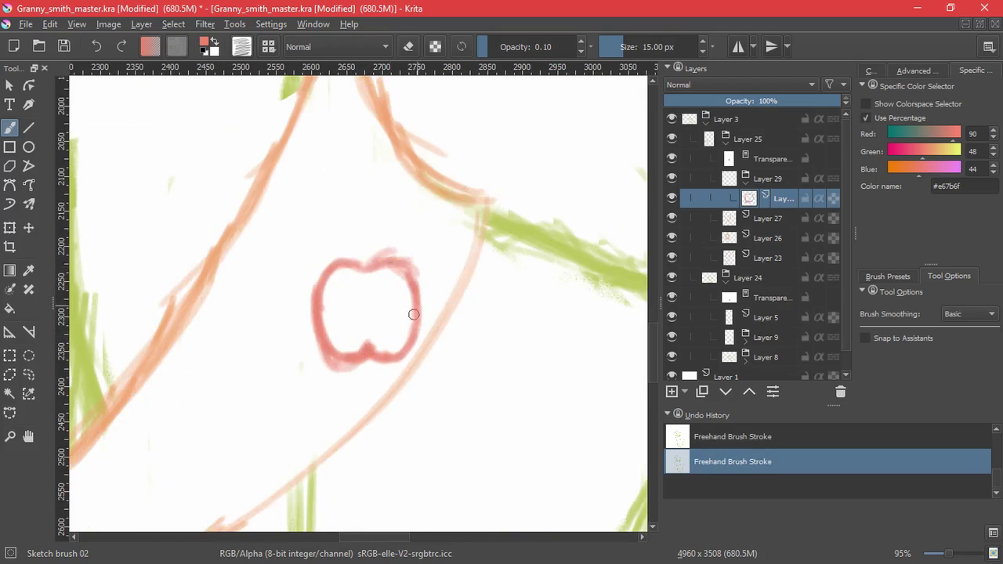
{"action": "mouse_move", "coordinate": [322, 301]}
{"action": "left_mouse_down"}
{"action": "mouse_move", "coordinate": [372, 340]}
{"action": "mouse_move", "coordinate": [407, 336]}
{"action": "left_mouse_up"}
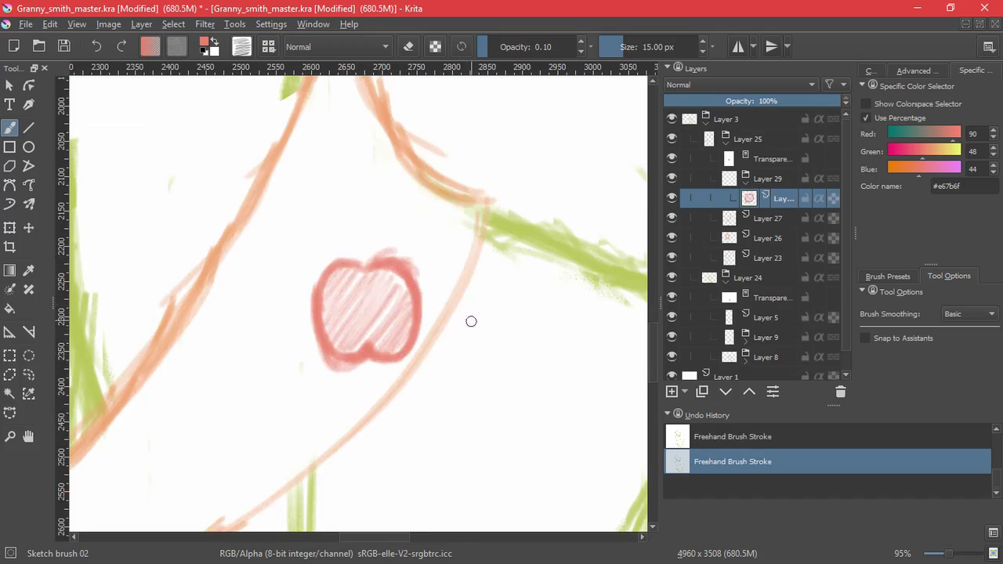
Add a paint layer above the apple, set the colour to #bdc95c and draw the apple's stem and leaf.
{"action": "left_click", "coordinate": [671, 391]}
{"action": "double_click", "coordinate": [944, 184]}
{"action": "type", "text": "#bdc95c"}
{"action": "mouse_move", "coordinate": [429, 222]}
{"action": "left_mouse_down"}
{"action": "mouse_move", "coordinate": [398, 257]}
{"action": "mouse_move", "coordinate": [390, 219]}
{"action": "left_mouse_up"}
{"action": "key", "text": "ctrl+z"}
{"action": "mouse_move", "coordinate": [430, 183]}
{"action": "left_mouse_down"}
{"action": "mouse_move", "coordinate": [355, 240]}
{"action": "mouse_move", "coordinate": [352, 224]}
{"action": "mouse_move", "coordinate": [390, 184]}
{"action": "left_mouse_up"}
{"action": "left_click_drag", "start_coordinate": [412, 358], "coordinate": [402, 392]}
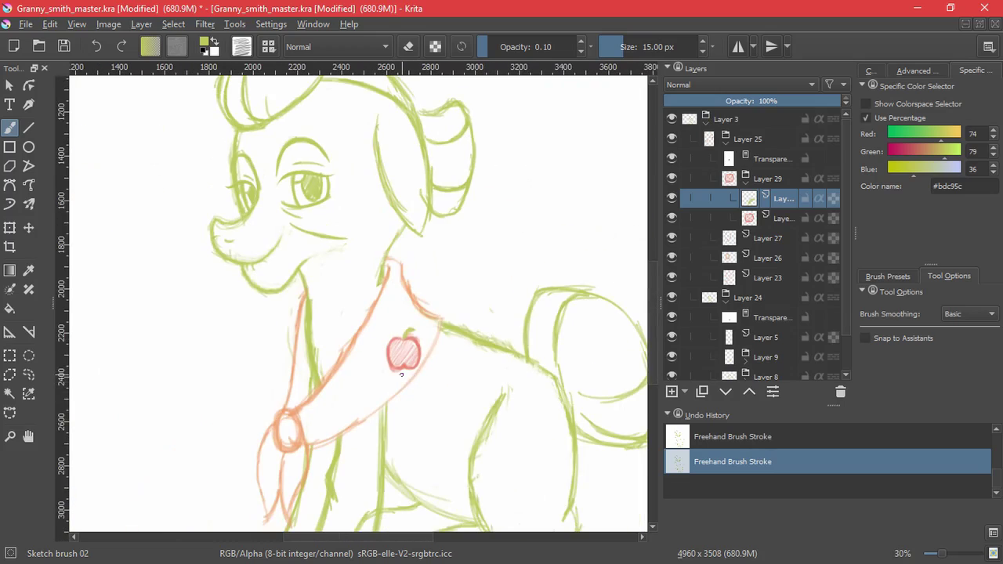
Transform the apple group Layer 29, making it smaller and moving it beside the neckerchief's knot.
{"action": "left_click", "coordinate": [767, 179]}
{"action": "key", "text": "ctrl+t"}
{"action": "key", "text": "Return"}
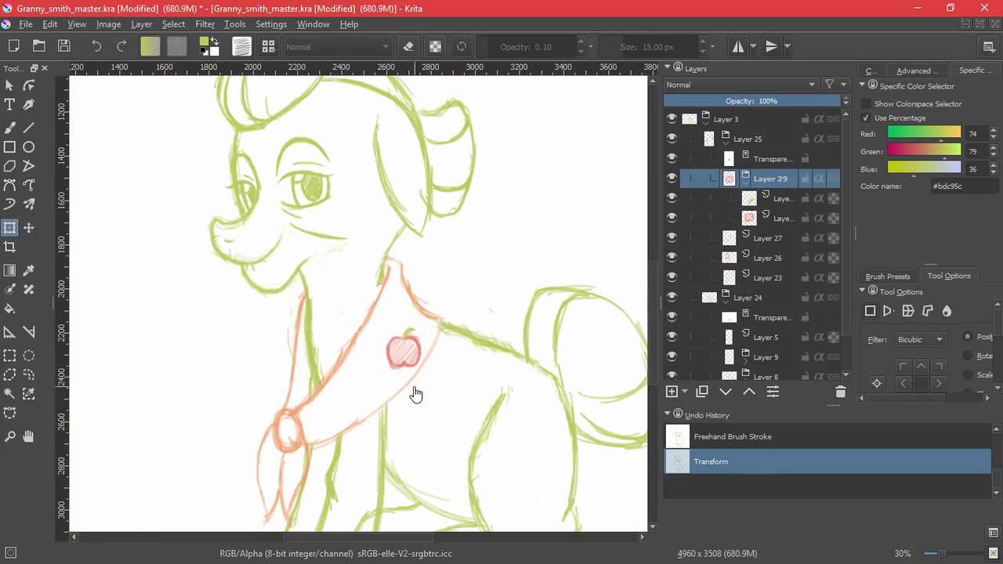
{"action": "left_click", "coordinate": [747, 180]}
{"action": "left_click", "coordinate": [397, 373]}
{"action": "left_click_drag", "start_coordinate": [422, 370], "coordinate": [321, 442]}
{"action": "key", "text": "Return"}
Duplicate the apple group repeatedly and move the copies into staggered rows across the neckerchief.
{"action": "left_click", "coordinate": [702, 392]}
{"action": "left_click", "coordinate": [29, 234]}
{"action": "left_click", "coordinate": [702, 392]}
{"action": "left_click", "coordinate": [701, 396]}
{"action": "left_click", "coordinate": [702, 393]}
{"action": "key", "text": "ctrl+j"}
{"action": "key", "text": "ctrl+j"}
{"action": "key", "text": "ctrl+j"}
{"action": "left_click", "coordinate": [702, 393]}
{"action": "left_click", "coordinate": [706, 395]}
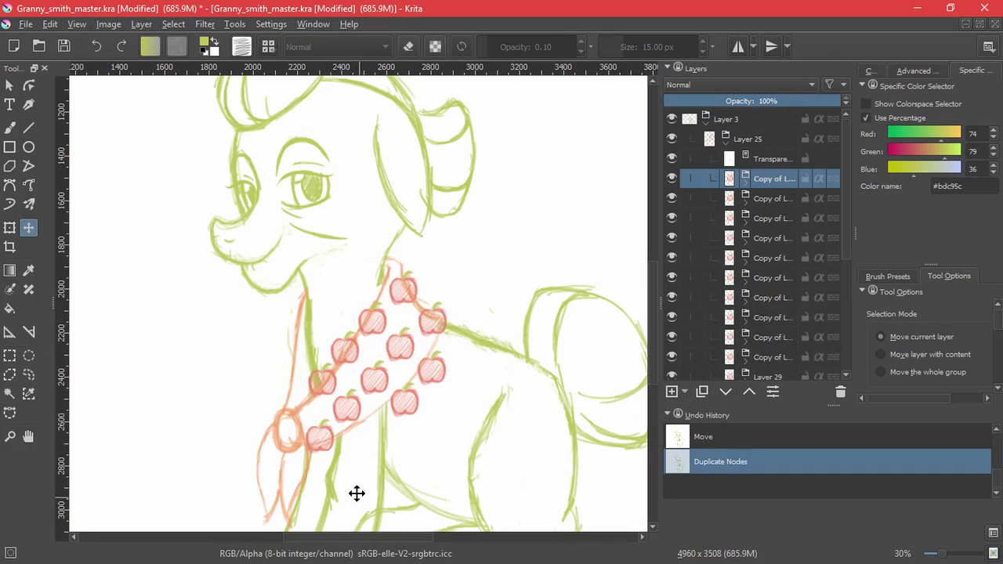
Select Layer 29 with all its apple copies and combine them into a single group.
{"action": "left_click_drag", "start_coordinate": [847, 205], "coordinate": [847, 225]}
{"action": "left_click", "coordinate": [740, 340], "text": "shift"}
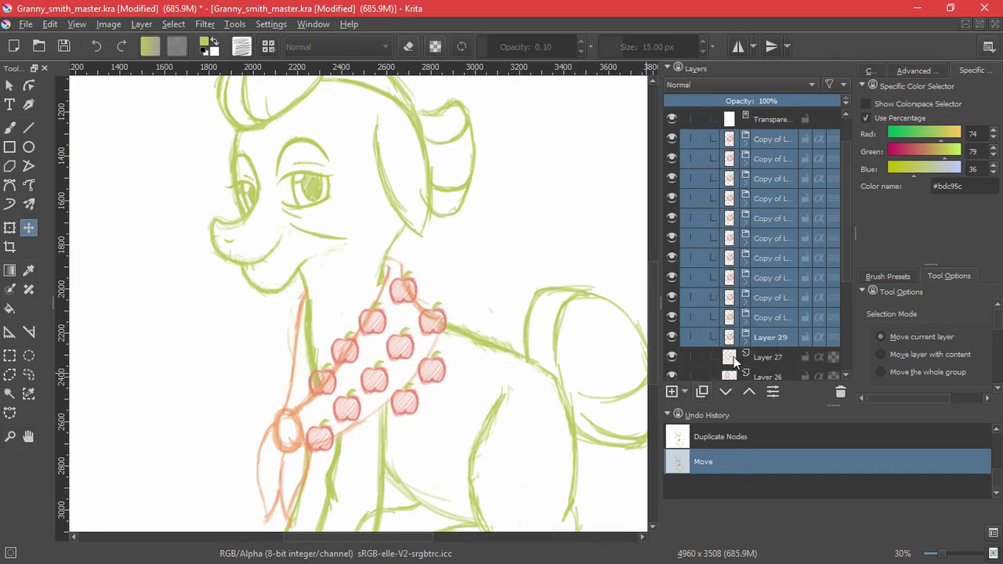
{"action": "left_click", "coordinate": [703, 392]}
{"action": "key", "text": "ctrl+z"}
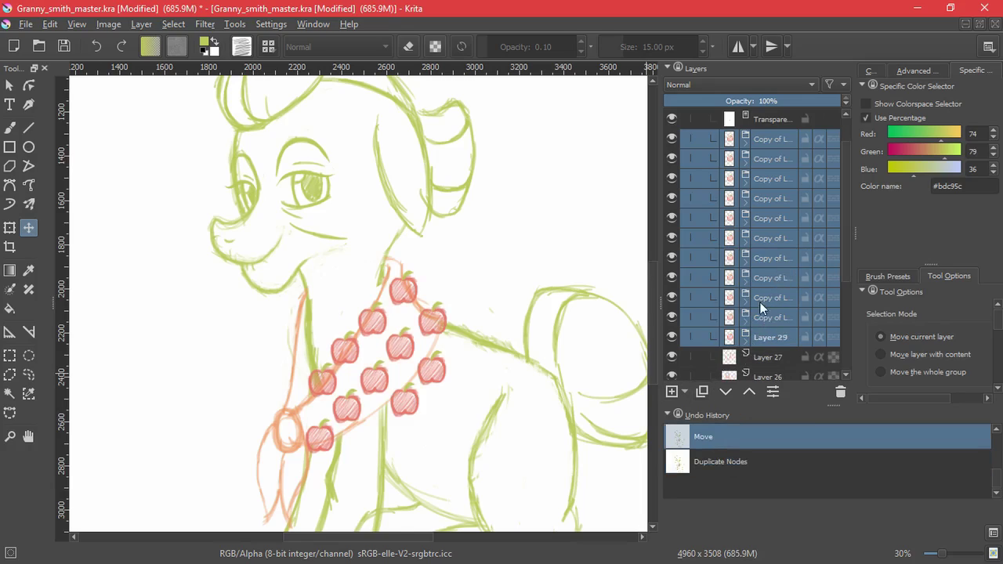
{"action": "right_click", "coordinate": [760, 302]}
{"action": "left_click", "coordinate": [741, 121]}
{"action": "left_click", "coordinate": [744, 182]}
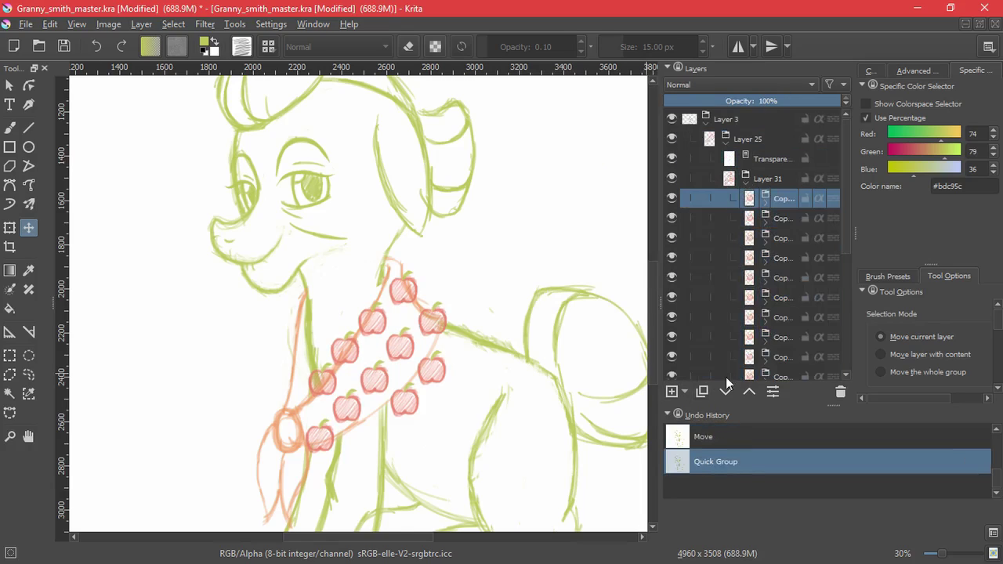
Duplicate an apple outside Layer 31, place two copies on the neckerchief's inner hanging tail and group them.
{"action": "key", "text": "ctrl+j"}
{"action": "key", "text": "ctrl+Page_Up"}
{"action": "left_click", "coordinate": [745, 202]}
{"action": "left_click_drag", "start_coordinate": [322, 439], "coordinate": [298, 513]}
{"action": "key", "text": "ctrl+j"}
{"action": "key", "text": "ctrl+j"}
{"action": "left_click", "coordinate": [771, 200], "text": "ctrl"}
{"action": "key", "text": "ctrl+g"}
Duplicate the spare apple, place two copies on the narrow front strap above the knot and group them.
{"action": "left_click", "coordinate": [745, 182]}
{"action": "left_click", "coordinate": [752, 199]}
{"action": "key", "text": "ctrl+j"}
{"action": "left_click_drag", "start_coordinate": [286, 436], "coordinate": [299, 349]}
{"action": "left_click_drag", "start_coordinate": [354, 396], "coordinate": [305, 391]}
{"action": "left_click", "coordinate": [757, 217], "text": "ctrl"}
{"action": "key", "text": "ctrl+g"}
Duplicate the knot's apple, place two copies on the neckerchief's outer hanging tail and group them.
{"action": "left_click", "coordinate": [745, 202]}
{"action": "left_click", "coordinate": [745, 222]}
{"action": "left_click", "coordinate": [745, 222]}
{"action": "left_click", "coordinate": [709, 217]}
{"action": "key", "text": "ctrl+j"}
{"action": "left_click_drag", "start_coordinate": [298, 445], "coordinate": [252, 520]}
{"action": "left_click_drag", "start_coordinate": [257, 462], "coordinate": [259, 506]}
{"action": "key", "text": "ctrl+j"}
{"action": "left_click", "coordinate": [767, 239], "text": "ctrl"}
{"action": "key", "text": "ctrl+g"}
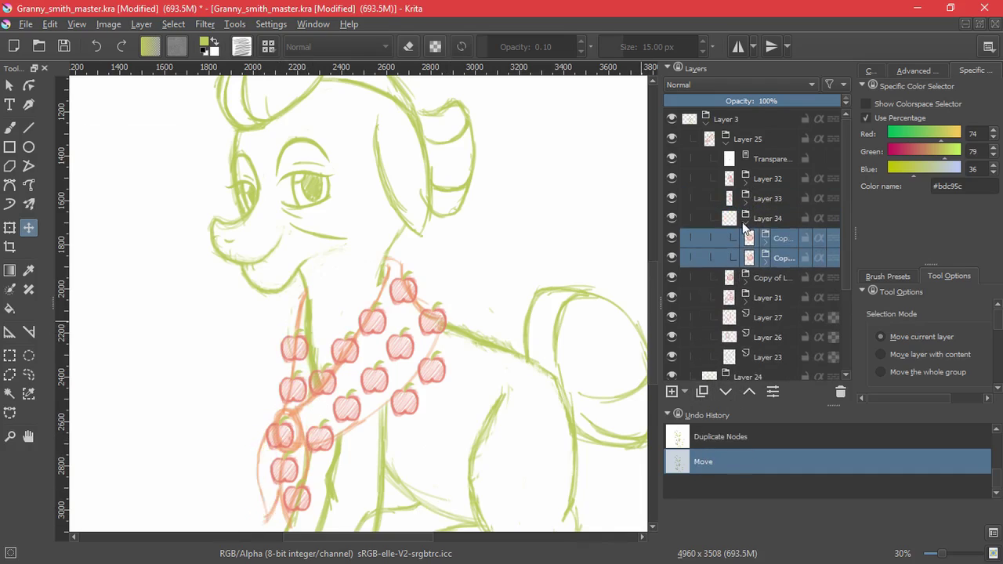
{"action": "left_click", "coordinate": [744, 223]}
Hide the other apple groups and add a transparency mask to Layer 31, painting black over apple parts outside the neckerchief.
{"action": "left_click", "coordinate": [672, 178]}
{"action": "left_click", "coordinate": [672, 199]}
{"action": "left_click", "coordinate": [672, 218]}
{"action": "left_click", "coordinate": [757, 259]}
{"action": "left_click", "coordinate": [684, 391]}
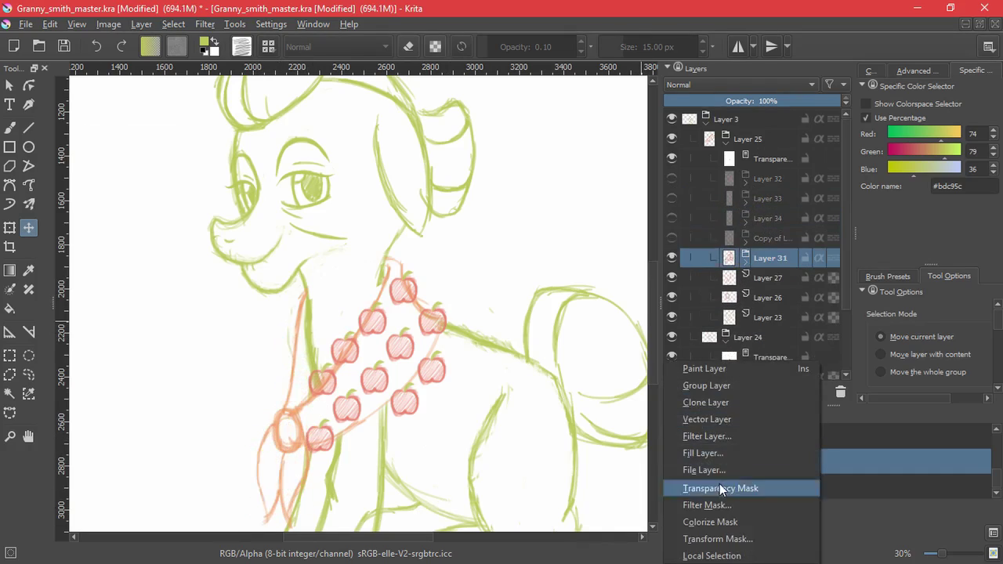
{"action": "left_click", "coordinate": [719, 481]}
{"action": "key", "text": "b"}
{"action": "key", "text": "d"}
{"action": "mouse_move", "coordinate": [445, 363]}
{"action": "left_mouse_down"}
{"action": "mouse_move", "coordinate": [439, 384]}
{"action": "mouse_move", "coordinate": [461, 354]}
{"action": "left_mouse_up"}
{"action": "left_click_drag", "start_coordinate": [449, 355], "coordinate": [422, 386]}
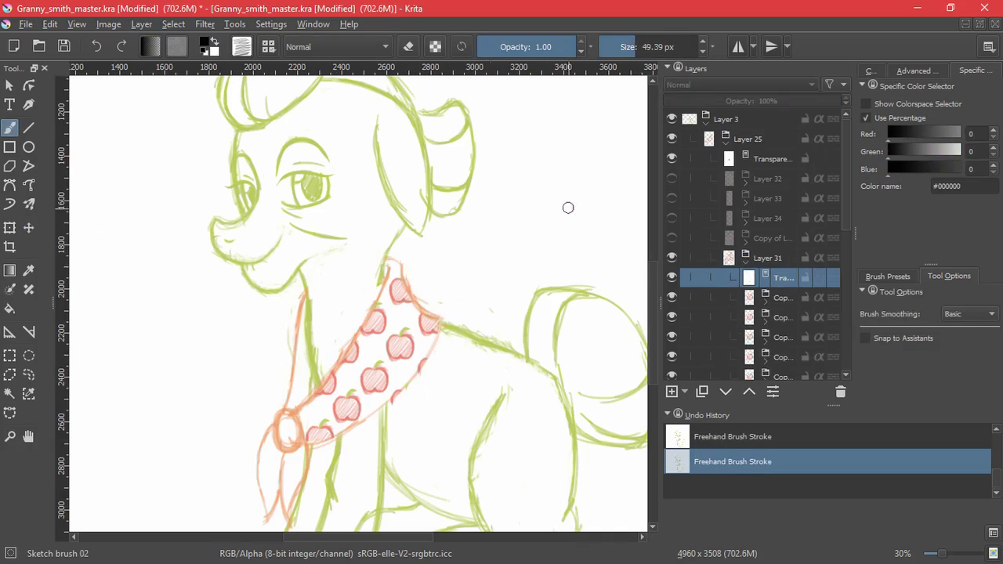
Show the knot's apple group and add a transparency mask that trims the apple to the knot's outline.
{"action": "left_click", "coordinate": [745, 263]}
{"action": "left_click", "coordinate": [672, 238]}
{"action": "left_click", "coordinate": [759, 238]}
{"action": "left_click", "coordinate": [684, 391]}
{"action": "left_click", "coordinate": [719, 481]}
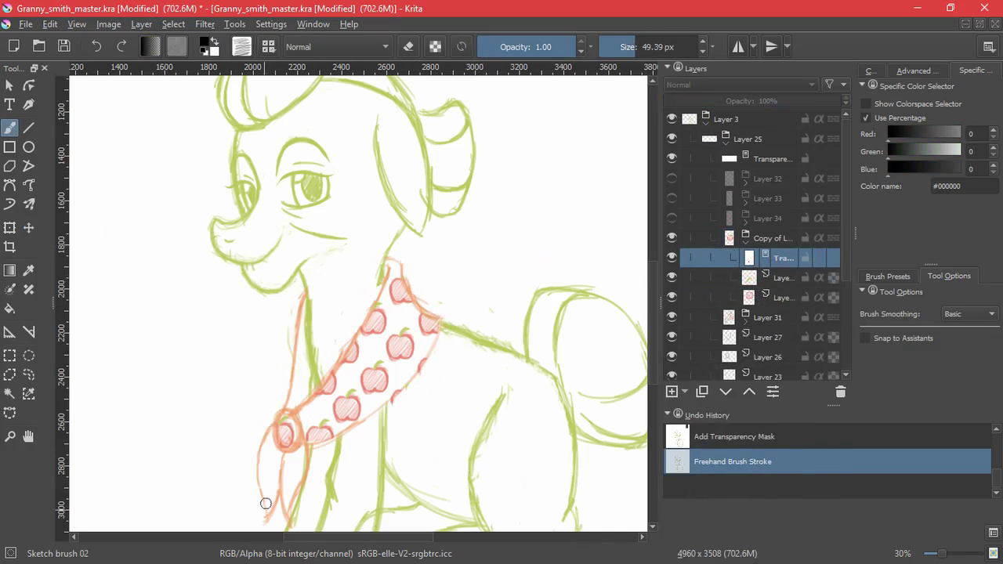
Show Layer 34 and add a transparency mask that trims its apples to the outer hanging tail.
{"action": "left_click", "coordinate": [671, 218]}
{"action": "left_click", "coordinate": [768, 217]}
{"action": "left_click", "coordinate": [684, 391]}
{"action": "left_click", "coordinate": [719, 481]}
{"action": "scroll", "coordinate": [261, 366], "scroll_direction": "down", "scroll_amount": 3}
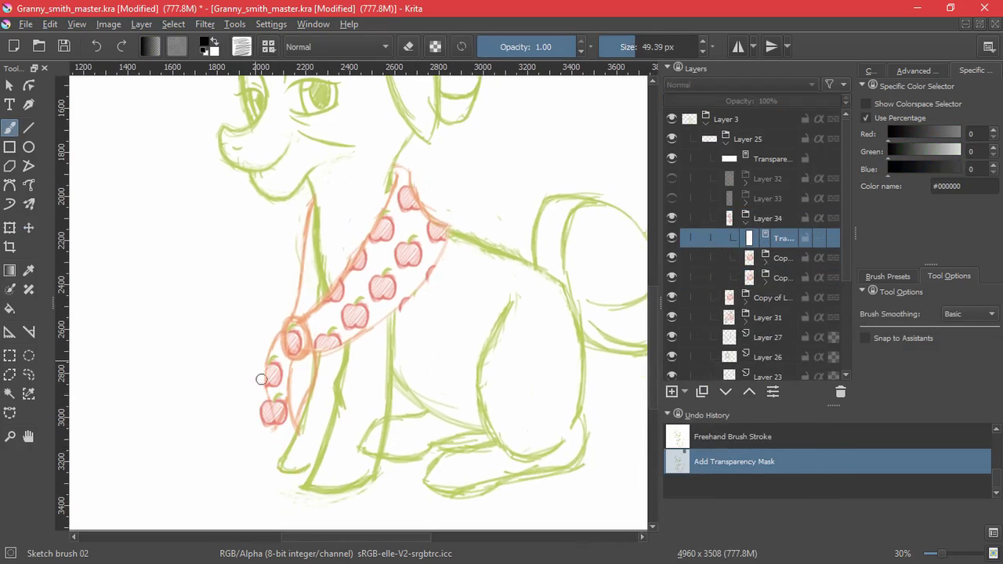
Show Layer 33 and add a transparency mask that trims its apples to the front strap.
{"action": "left_click", "coordinate": [671, 198]}
{"action": "left_click", "coordinate": [768, 199]}
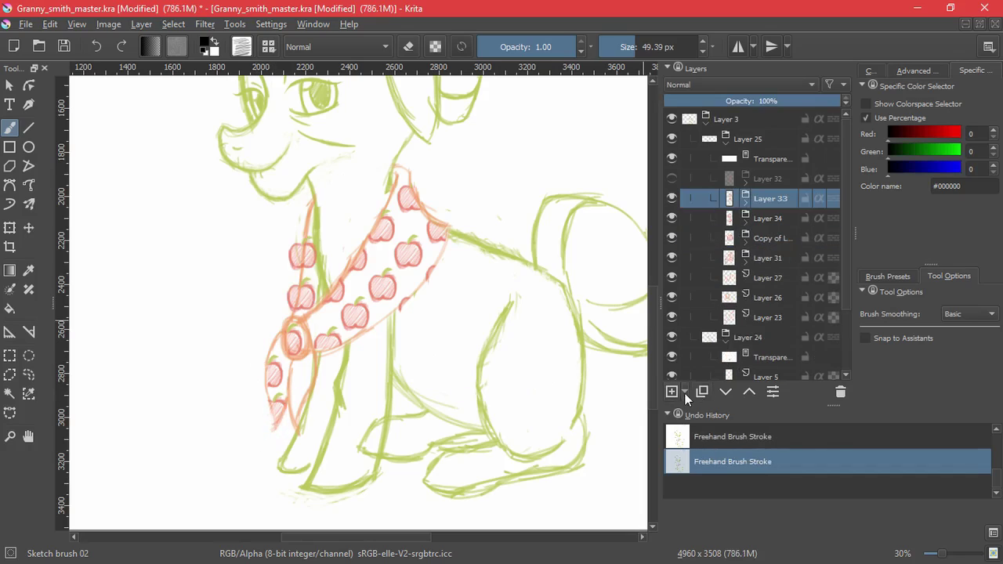
{"action": "left_click", "coordinate": [684, 391]}
{"action": "left_click", "coordinate": [719, 481]}
Show Layer 32 and mask its apples with a transparency mask so they stay within the inner hanging tail.
{"action": "left_click", "coordinate": [672, 179]}
{"action": "left_click", "coordinate": [768, 179]}
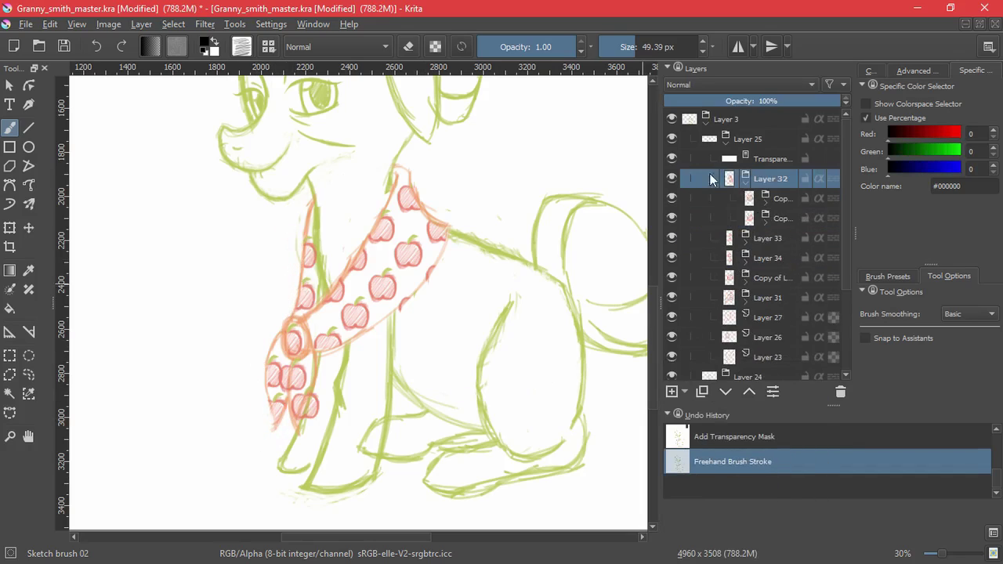
{"action": "left_click", "coordinate": [684, 391]}
{"action": "left_click", "coordinate": [719, 481]}
{"action": "left_click_drag", "start_coordinate": [283, 368], "coordinate": [285, 376]}
{"action": "left_click_drag", "start_coordinate": [458, 326], "coordinate": [413, 455]}
{"action": "left_click", "coordinate": [745, 183]}
Combine all apple groups from Layer 31 to Layer 32 into one group and collapse Layer 25 and Layer 24.
{"action": "left_click", "coordinate": [767, 179]}
{"action": "left_click", "coordinate": [709, 264]}
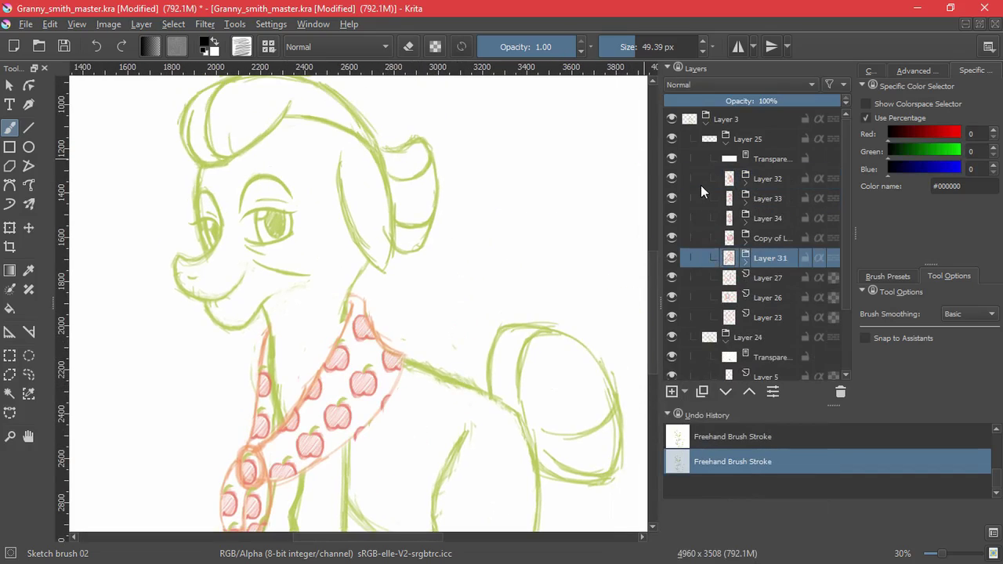
{"action": "left_click", "coordinate": [700, 185], "text": "shift"}
{"action": "key", "text": "ctrl+g"}
{"action": "left_click", "coordinate": [671, 179]}
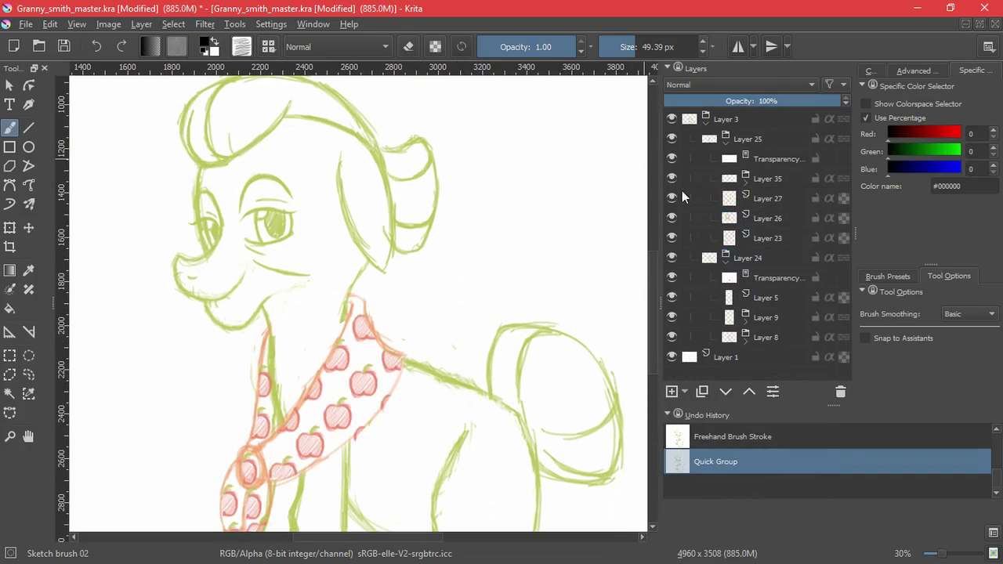
{"action": "left_click", "coordinate": [726, 143]}
{"action": "left_click", "coordinate": [726, 163]}
Add a paint layer at the top of Layer 3 and set the brush colour to #eeb869.
{"action": "left_click", "coordinate": [729, 119]}
{"action": "left_click", "coordinate": [672, 391]}
{"action": "mouse_move", "coordinate": [544, 240]}
{"action": "left_mouse_down"}
{"action": "mouse_move", "coordinate": [540, 375]}
{"action": "mouse_move", "coordinate": [521, 265]}
{"action": "left_mouse_up"}
{"action": "key", "text": "ctrl+z"}
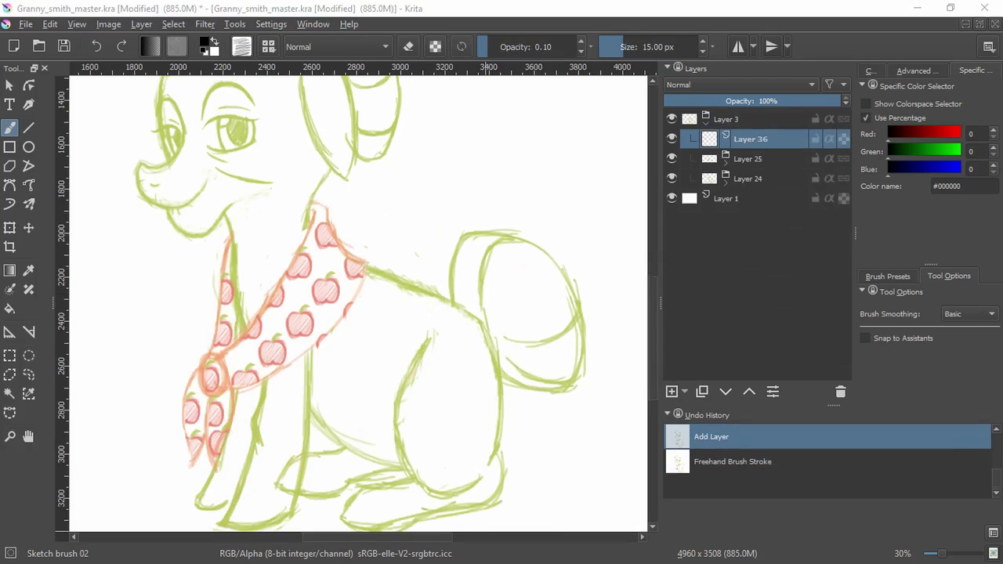
{"action": "left_click_drag", "start_coordinate": [969, 186], "coordinate": [924, 177]}
{"action": "key", "text": "ctrl+v"}
{"action": "key", "text": "Return"}
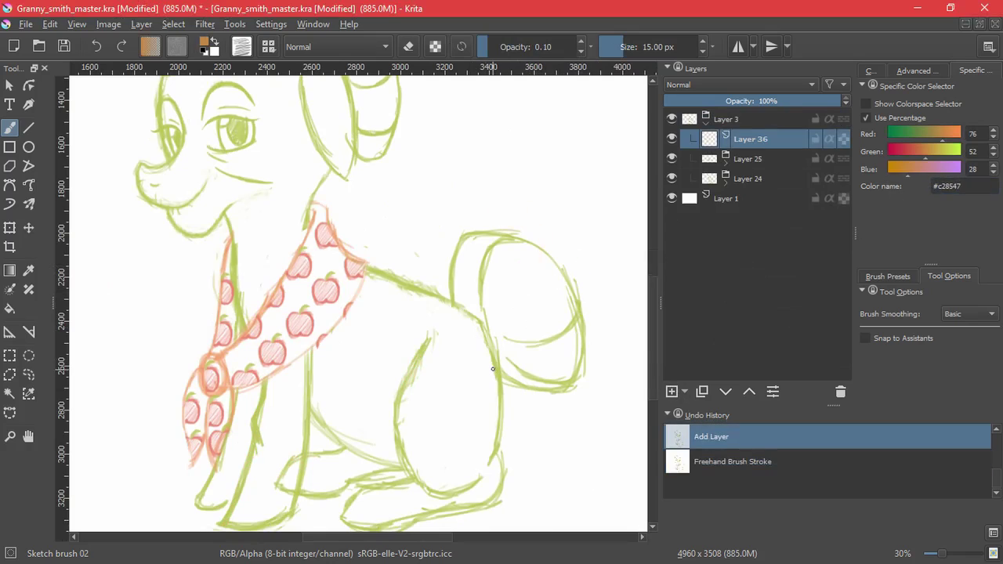
{"action": "left_click_drag", "start_coordinate": [968, 187], "coordinate": [930, 195]}
{"action": "key", "text": "ctrl+v"}
{"action": "key", "text": "Return"}
{"action": "left_click_drag", "start_coordinate": [472, 345], "coordinate": [436, 454]}
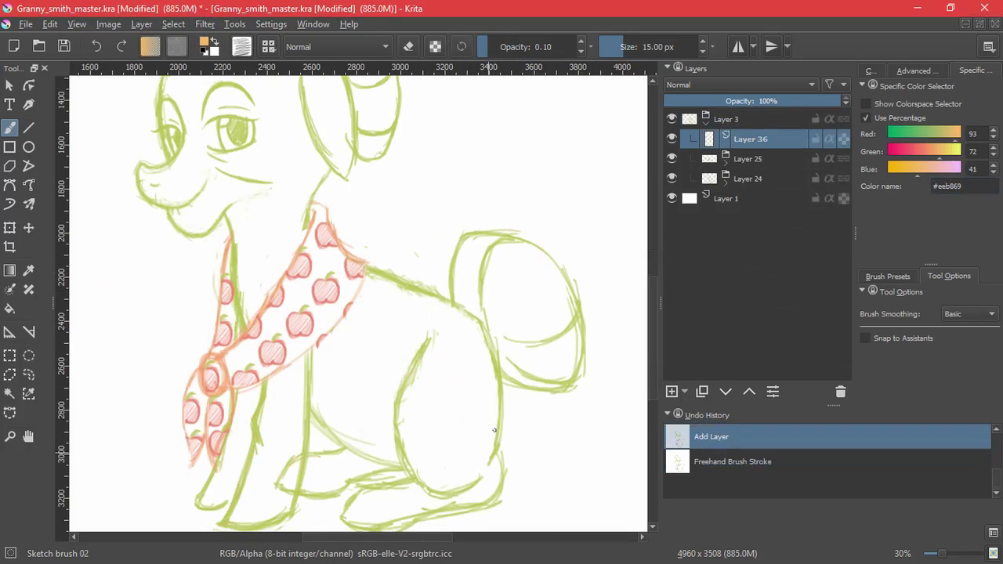
{"action": "key", "text": "ctrl+z"}
{"action": "scroll", "coordinate": [386, 343], "scroll_direction": "up", "scroll_amount": 2}
{"action": "mouse_move", "coordinate": [436, 391]}
{"action": "left_mouse_down"}
{"action": "mouse_move", "coordinate": [470, 363]}
{"action": "mouse_move", "coordinate": [536, 358]}
{"action": "left_mouse_up"}
{"action": "left_click_drag", "start_coordinate": [498, 358], "coordinate": [582, 407]}
{"action": "key", "text": "ctrl+z"}
{"action": "key", "text": "ctrl+z"}
Draw a pie's domed outline beside the pony's hindquarters and group its layer with an additional paint layer.
{"action": "mouse_move", "coordinate": [580, 349]}
{"action": "left_mouse_down"}
{"action": "mouse_move", "coordinate": [515, 206]}
{"action": "mouse_move", "coordinate": [396, 114]}
{"action": "left_mouse_up"}
{"action": "left_click_drag", "start_coordinate": [395, 114], "coordinate": [365, 303]}
{"action": "mouse_move", "coordinate": [397, 312]}
{"action": "left_mouse_down"}
{"action": "mouse_move", "coordinate": [441, 271]}
{"action": "mouse_move", "coordinate": [402, 422]}
{"action": "left_mouse_up"}
{"action": "left_click_drag", "start_coordinate": [480, 353], "coordinate": [298, 421]}
{"action": "left_click_drag", "start_coordinate": [385, 415], "coordinate": [362, 362]}
{"action": "mouse_move", "coordinate": [282, 330]}
{"action": "left_mouse_down"}
{"action": "mouse_move", "coordinate": [232, 345]}
{"action": "mouse_move", "coordinate": [218, 367]}
{"action": "left_mouse_up"}
{"action": "left_click_drag", "start_coordinate": [571, 371], "coordinate": [492, 487]}
{"action": "left_click_drag", "start_coordinate": [423, 193], "coordinate": [547, 282]}
{"action": "left_click_drag", "start_coordinate": [352, 235], "coordinate": [397, 344]}
{"action": "scroll", "coordinate": [396, 329], "scroll_direction": "up", "scroll_amount": 1}
{"action": "key", "text": "ctrl+g"}
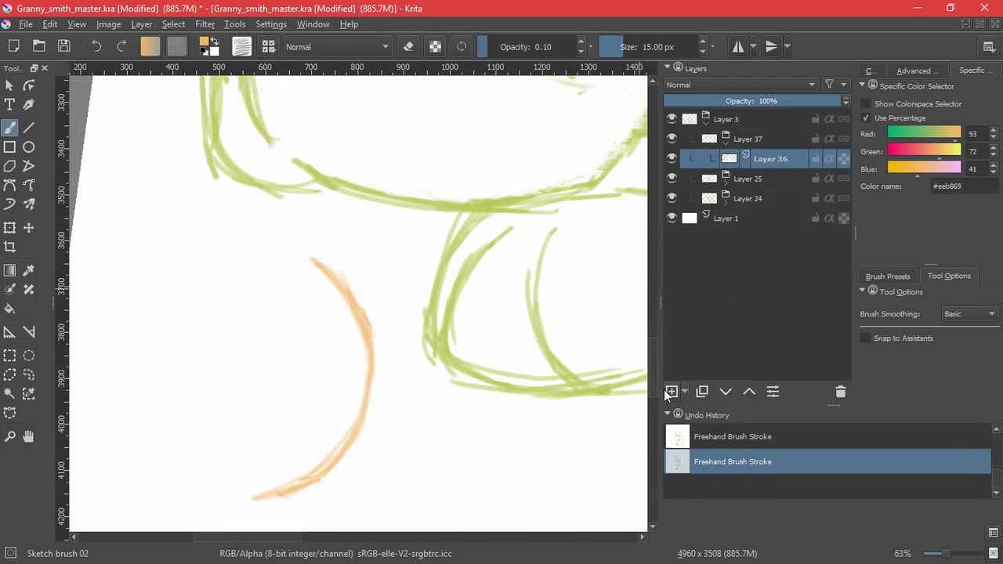
{"action": "left_click", "coordinate": [671, 392]}
{"action": "mouse_move", "coordinate": [299, 227]}
{"action": "left_mouse_down"}
{"action": "mouse_move", "coordinate": [298, 288]}
{"action": "mouse_move", "coordinate": [286, 349]}
{"action": "mouse_move", "coordinate": [275, 350]}
{"action": "mouse_move", "coordinate": [280, 390]}
{"action": "mouse_move", "coordinate": [265, 409]}
{"action": "left_mouse_up"}
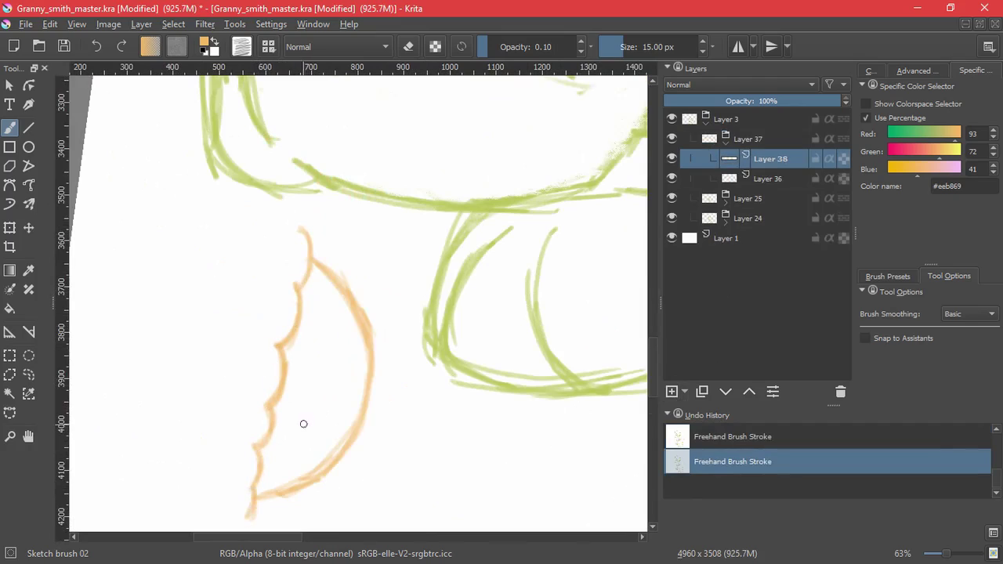
{"action": "key", "text": "ctrl+z"}
{"action": "key", "text": "ctrl+z"}
{"action": "key", "text": "ctrl+z"}
Draw the pie's long wavy crust rim along the open side of the dome.
{"action": "mouse_move", "coordinate": [296, 288]}
{"action": "left_mouse_down"}
{"action": "mouse_move", "coordinate": [256, 514]}
{"action": "mouse_move", "coordinate": [225, 498]}
{"action": "mouse_move", "coordinate": [235, 453]}
{"action": "left_mouse_up"}
{"action": "mouse_move", "coordinate": [268, 317]}
{"action": "left_mouse_down"}
{"action": "mouse_move", "coordinate": [288, 241]}
{"action": "mouse_move", "coordinate": [264, 291]}
{"action": "mouse_move", "coordinate": [247, 522]}
{"action": "left_mouse_up"}
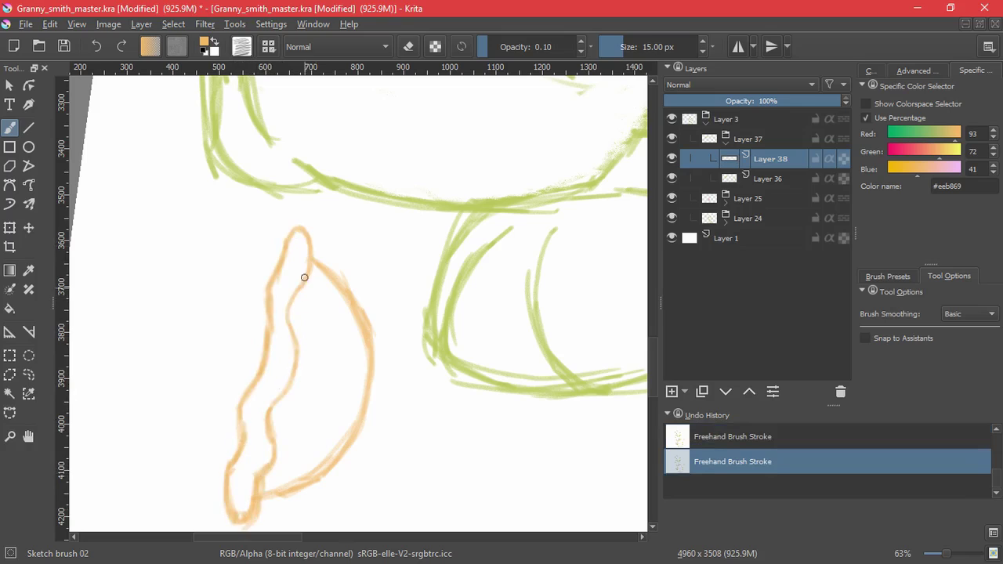
{"action": "left_click_drag", "start_coordinate": [304, 277], "coordinate": [342, 320]}
{"action": "mouse_move", "coordinate": [387, 431]}
{"action": "left_mouse_down"}
{"action": "mouse_move", "coordinate": [535, 282]}
{"action": "mouse_move", "coordinate": [501, 384]}
{"action": "left_mouse_up"}
{"action": "mouse_move", "coordinate": [428, 272]}
{"action": "left_mouse_down"}
{"action": "mouse_move", "coordinate": [428, 354]}
{"action": "mouse_move", "coordinate": [461, 221]}
{"action": "left_mouse_up"}
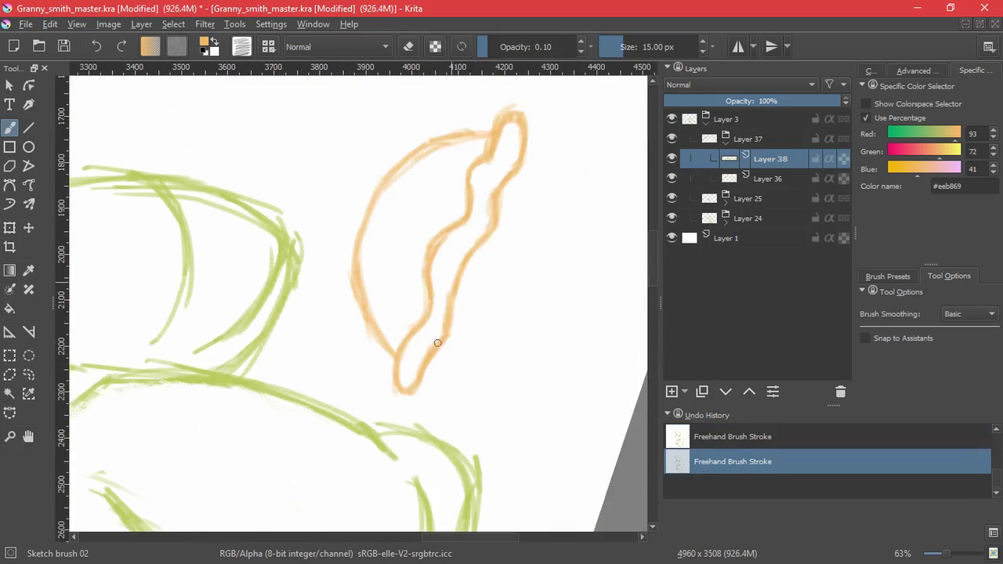
Add a paint layer and draw the lattice strips across the pie's dome.
{"action": "key", "text": "5"}
{"action": "key", "text": "Insert"}
{"action": "mouse_move", "coordinate": [484, 304]}
{"action": "left_mouse_down"}
{"action": "mouse_move", "coordinate": [502, 357]}
{"action": "mouse_move", "coordinate": [506, 322]}
{"action": "left_mouse_up"}
{"action": "key", "text": "ctrl+z"}
{"action": "left_click_drag", "start_coordinate": [416, 325], "coordinate": [542, 283]}
{"action": "left_click_drag", "start_coordinate": [474, 234], "coordinate": [313, 344]}
{"action": "left_click_drag", "start_coordinate": [301, 364], "coordinate": [451, 237]}
{"action": "left_click_drag", "start_coordinate": [387, 258], "coordinate": [472, 238]}
{"action": "left_click_drag", "start_coordinate": [360, 226], "coordinate": [390, 250]}
{"action": "left_click_drag", "start_coordinate": [351, 227], "coordinate": [382, 250]}
{"action": "left_click_drag", "start_coordinate": [441, 316], "coordinate": [471, 365]}
{"action": "mouse_move", "coordinate": [528, 325]}
{"action": "left_mouse_down"}
{"action": "mouse_move", "coordinate": [508, 283]}
{"action": "mouse_move", "coordinate": [537, 364]}
{"action": "left_mouse_up"}
{"action": "mouse_move", "coordinate": [274, 260]}
{"action": "left_mouse_down"}
{"action": "mouse_move", "coordinate": [332, 305]}
{"action": "mouse_move", "coordinate": [275, 263]}
{"action": "left_mouse_up"}
{"action": "left_click_drag", "start_coordinate": [245, 313], "coordinate": [290, 357]}
Add a paint layer, pick a darker brown-orange and hatch four of the small lattice sections.
{"action": "key", "text": "Insert"}
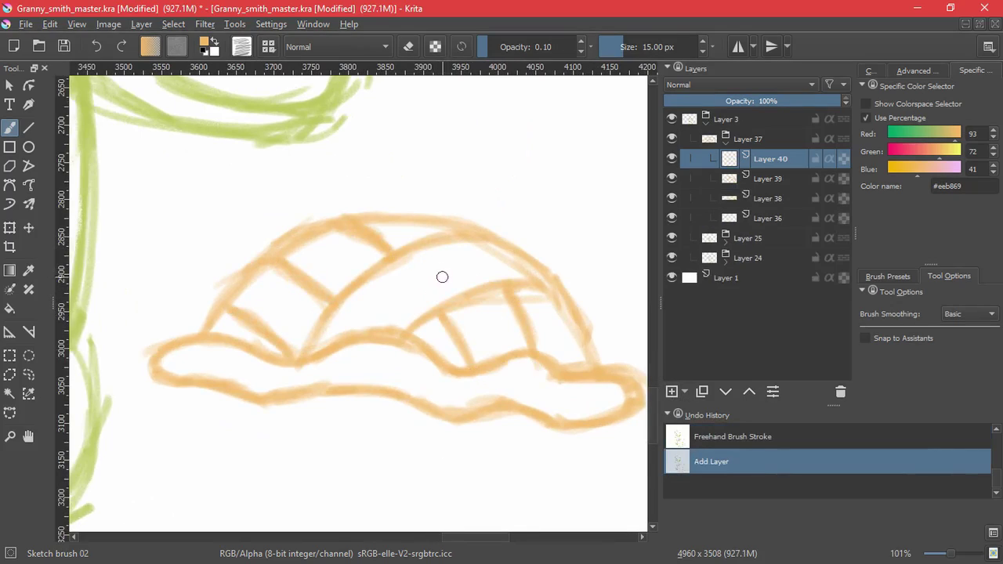
{"action": "left_click", "coordinate": [917, 70]}
{"action": "left_click", "coordinate": [932, 172]}
{"action": "key", "text": "ctrl+z"}
{"action": "mouse_move", "coordinate": [313, 244]}
{"action": "left_mouse_down"}
{"action": "mouse_move", "coordinate": [336, 261]}
{"action": "mouse_move", "coordinate": [384, 253]}
{"action": "left_mouse_up"}
{"action": "left_click_drag", "start_coordinate": [212, 333], "coordinate": [273, 359]}
{"action": "left_click_drag", "start_coordinate": [414, 332], "coordinate": [465, 366]}
{"action": "left_click_drag", "start_coordinate": [519, 295], "coordinate": [583, 320]}
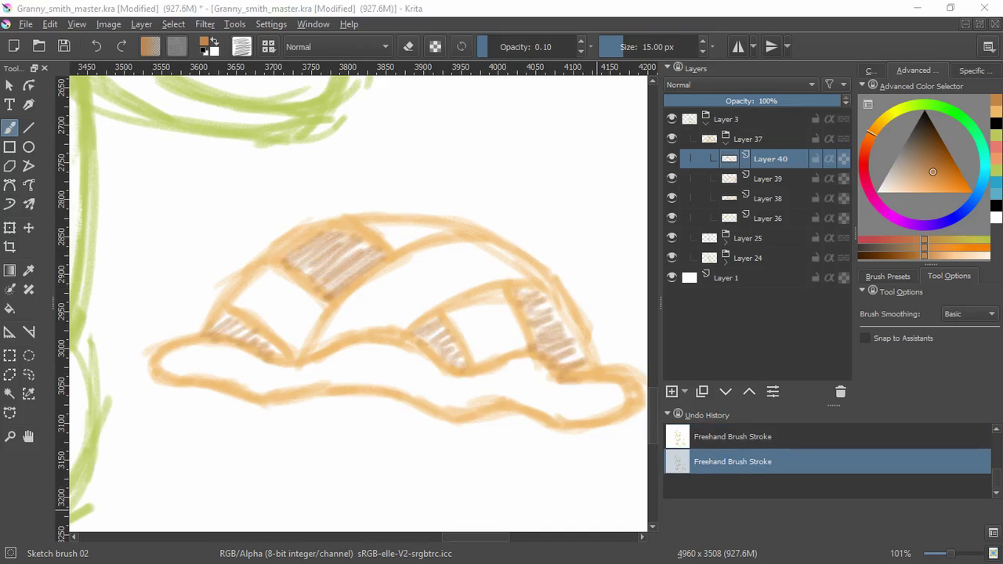
Set the colour to #d99a53 and hatch the wide diagonal lattice strip.
{"action": "left_click", "coordinate": [975, 70]}
{"action": "key", "text": "ctrl+z"}
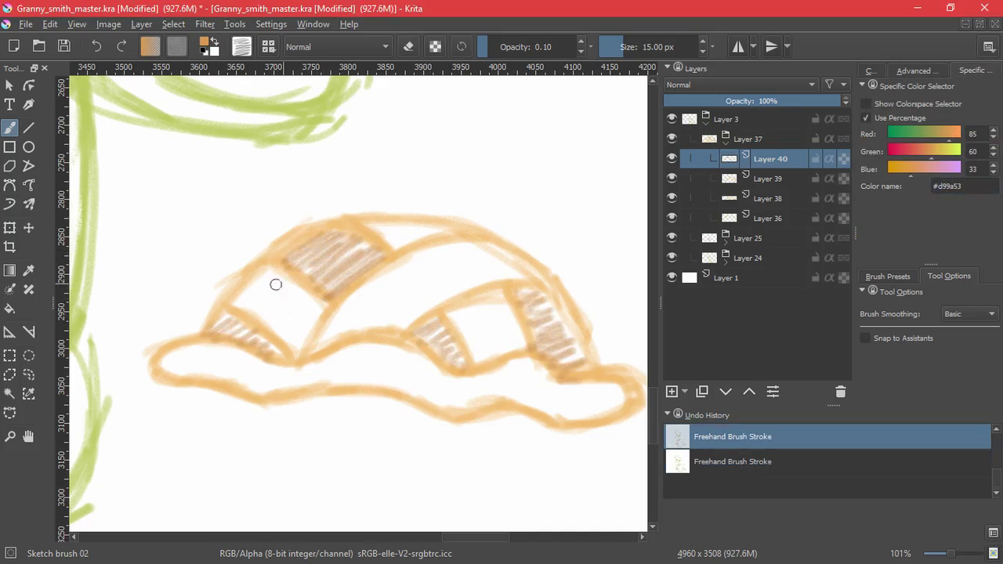
{"action": "left_click_drag", "start_coordinate": [514, 329], "coordinate": [411, 451]}
{"action": "mouse_move", "coordinate": [299, 291]}
{"action": "left_mouse_down"}
{"action": "mouse_move", "coordinate": [362, 302]}
{"action": "mouse_move", "coordinate": [435, 387]}
{"action": "mouse_move", "coordinate": [492, 429]}
{"action": "left_mouse_up"}
{"action": "key", "text": "ctrl+z"}
{"action": "mouse_move", "coordinate": [507, 358]}
{"action": "left_mouse_down"}
{"action": "mouse_move", "coordinate": [429, 235]}
{"action": "mouse_move", "coordinate": [381, 313]}
{"action": "mouse_move", "coordinate": [522, 289]}
{"action": "left_mouse_up"}
{"action": "key", "text": "5"}
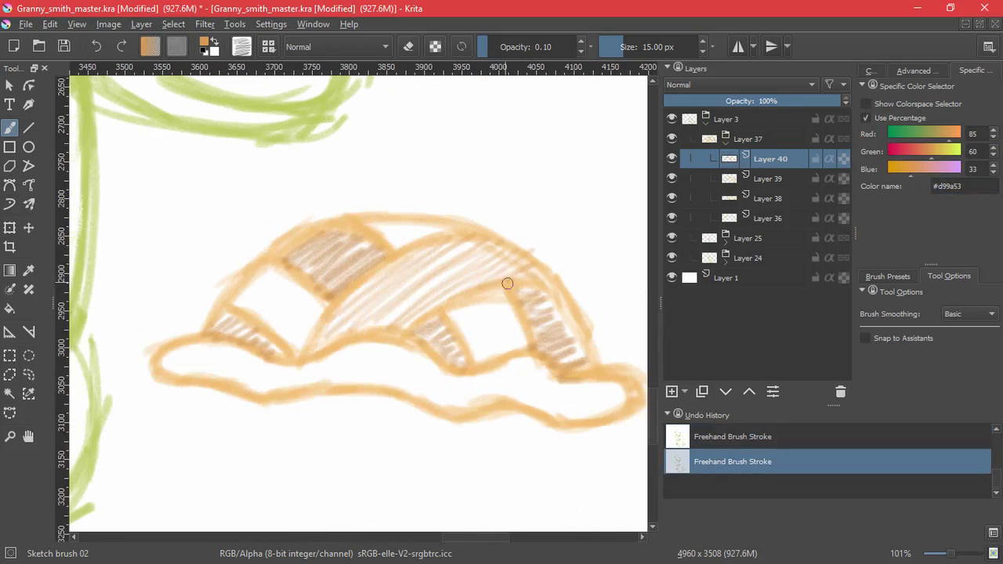
Add a paint layer, set the colour to #b5c0b7 and draw the pie tin's sides and base below the crust.
{"action": "left_click", "coordinate": [671, 391]}
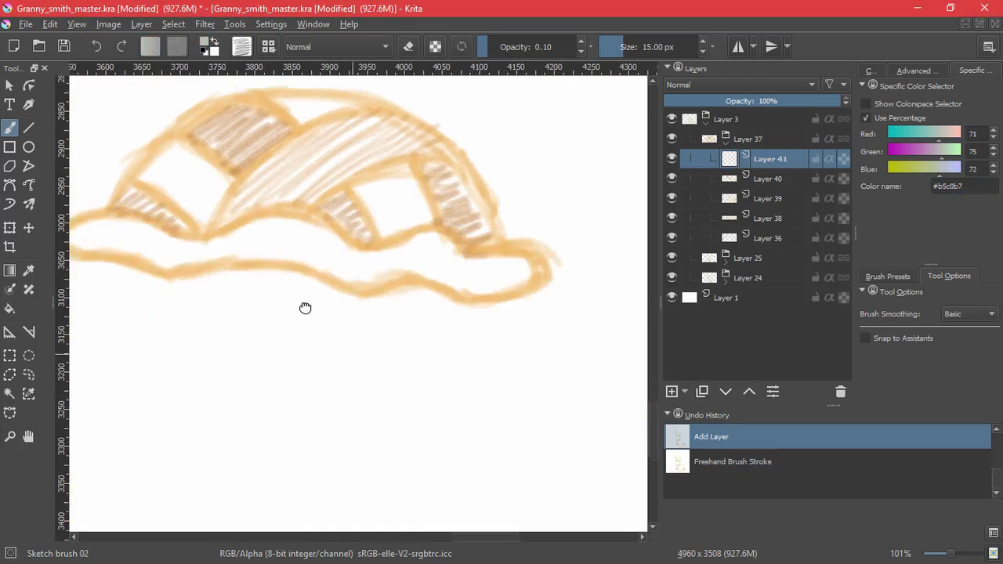
{"action": "left_click_drag", "start_coordinate": [144, 301], "coordinate": [179, 381]}
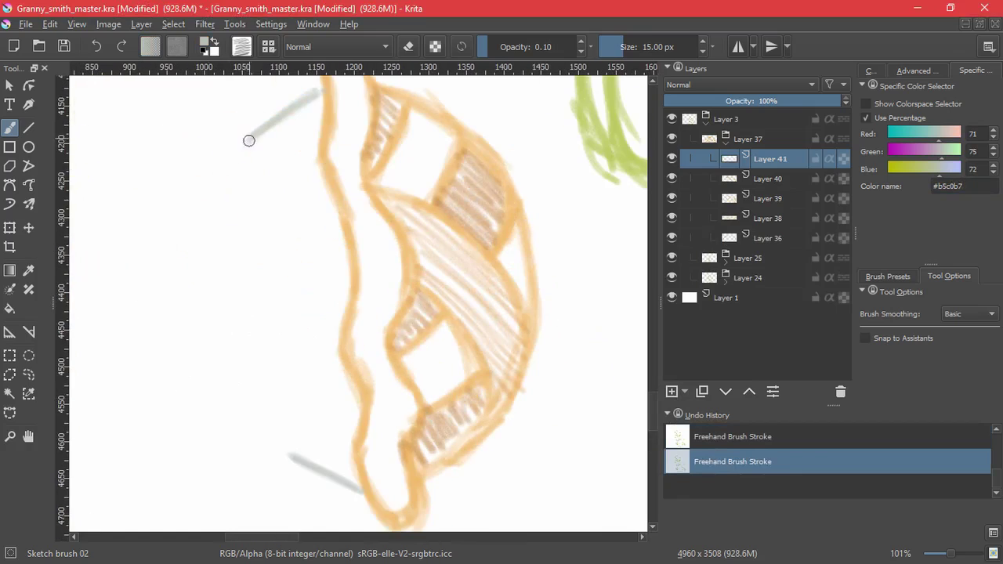
{"action": "mouse_move", "coordinate": [248, 141]}
{"action": "left_mouse_down"}
{"action": "mouse_move", "coordinate": [285, 454]}
{"action": "mouse_move", "coordinate": [267, 418]}
{"action": "mouse_move", "coordinate": [240, 167]}
{"action": "left_mouse_up"}
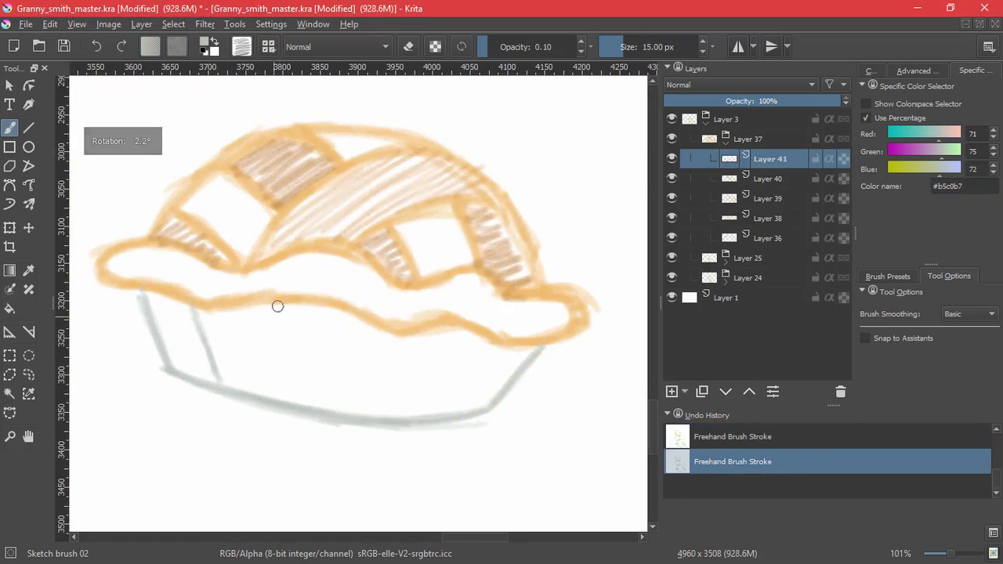
Draw the slanted rib lines across the pie tin between crust and base.
{"action": "left_click_drag", "start_coordinate": [270, 307], "coordinate": [278, 396]}
{"action": "left_click_drag", "start_coordinate": [384, 337], "coordinate": [342, 409]}
{"action": "left_click_drag", "start_coordinate": [474, 339], "coordinate": [408, 413]}
{"action": "left_click_drag", "start_coordinate": [389, 336], "coordinate": [342, 411]}
{"action": "left_click_drag", "start_coordinate": [477, 338], "coordinate": [409, 415]}
{"action": "left_click_drag", "start_coordinate": [274, 307], "coordinate": [278, 394]}
{"action": "key", "text": "ctrl+z"}
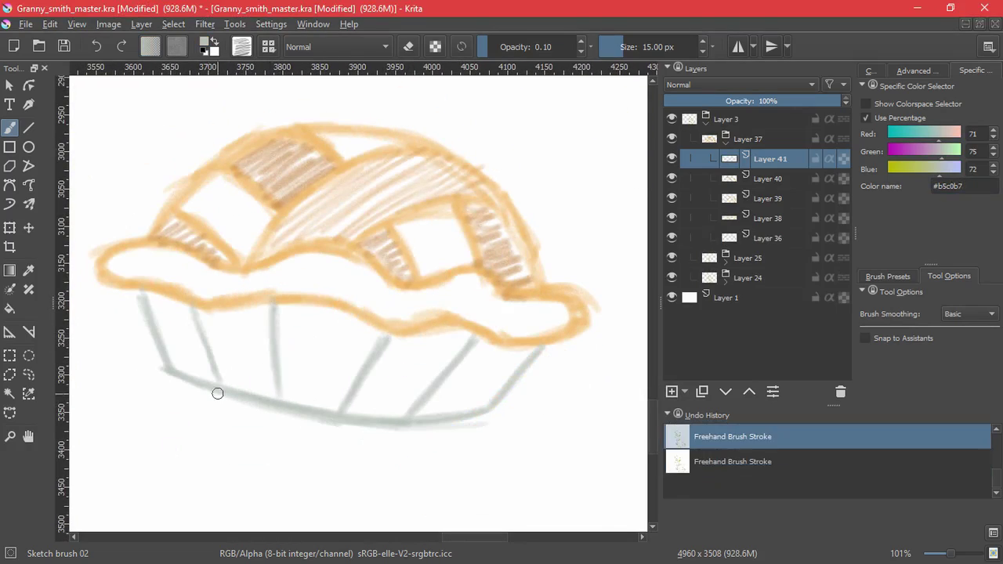
Add a paint layer and hatch the pie tin in the grey colour, making alternate ribbed sections denser.
{"action": "key", "text": "Insert"}
{"action": "mouse_move", "coordinate": [157, 303]}
{"action": "left_mouse_down"}
{"action": "mouse_move", "coordinate": [180, 315]}
{"action": "mouse_move", "coordinate": [200, 370]}
{"action": "left_mouse_up"}
{"action": "mouse_move", "coordinate": [287, 326]}
{"action": "left_mouse_down"}
{"action": "mouse_move", "coordinate": [302, 303]}
{"action": "mouse_move", "coordinate": [295, 378]}
{"action": "mouse_move", "coordinate": [280, 331]}
{"action": "mouse_move", "coordinate": [367, 327]}
{"action": "mouse_move", "coordinate": [340, 417]}
{"action": "left_mouse_up"}
{"action": "key", "text": "ctrl+z"}
{"action": "mouse_move", "coordinate": [483, 345]}
{"action": "left_mouse_down"}
{"action": "mouse_move", "coordinate": [415, 412]}
{"action": "mouse_move", "coordinate": [461, 397]}
{"action": "left_mouse_up"}
{"action": "left_click_drag", "start_coordinate": [210, 312], "coordinate": [257, 405]}
{"action": "mouse_move", "coordinate": [448, 334]}
{"action": "left_mouse_down"}
{"action": "mouse_move", "coordinate": [367, 390]}
{"action": "mouse_move", "coordinate": [348, 417]}
{"action": "left_mouse_up"}
{"action": "left_click_drag", "start_coordinate": [501, 337], "coordinate": [441, 398]}
{"action": "mouse_move", "coordinate": [523, 356]}
{"action": "left_mouse_down"}
{"action": "mouse_move", "coordinate": [426, 405]}
{"action": "mouse_move", "coordinate": [473, 358]}
{"action": "left_mouse_up"}
{"action": "left_click_drag", "start_coordinate": [519, 367], "coordinate": [478, 393]}
{"action": "left_click_drag", "start_coordinate": [261, 354], "coordinate": [268, 391]}
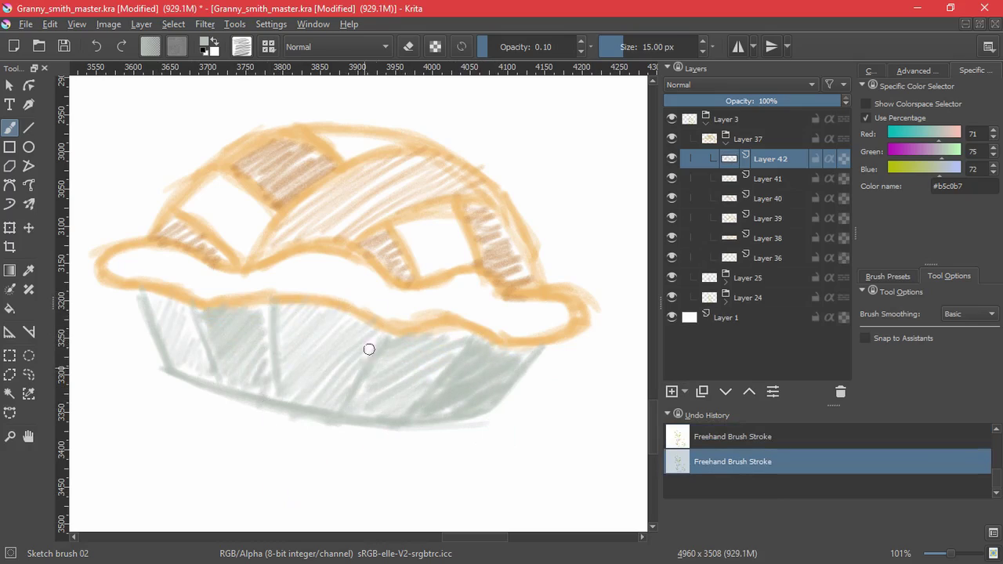
{"action": "left_click_drag", "start_coordinate": [370, 411], "coordinate": [453, 335]}
{"action": "left_click_drag", "start_coordinate": [289, 320], "coordinate": [291, 394]}
{"action": "key", "text": "ctrl+z"}
Transform the pie group Layer 37, placing it beside the pony's hind leg below the tail.
{"action": "mouse_move", "coordinate": [570, 271]}
{"action": "left_mouse_down"}
{"action": "mouse_move", "coordinate": [540, 302]}
{"action": "mouse_move", "coordinate": [523, 352]}
{"action": "mouse_move", "coordinate": [567, 348]}
{"action": "left_mouse_up"}
{"action": "left_click", "coordinate": [758, 140]}
{"action": "left_click", "coordinate": [11, 229]}
{"action": "key", "text": "Return"}
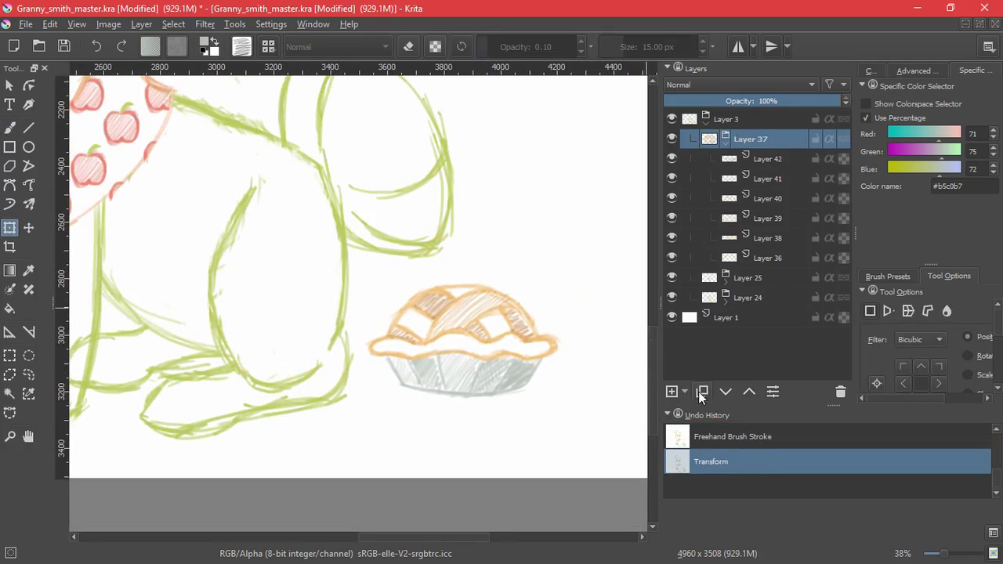
Duplicate the pie group Layer 37, hide the original, and shrink, rotate and distort the copy for the pony's hind thigh.
{"action": "left_click", "coordinate": [699, 394]}
{"action": "left_click", "coordinate": [671, 159]}
{"action": "left_click", "coordinate": [446, 355]}
{"action": "left_click_drag", "start_coordinate": [490, 354], "coordinate": [356, 271]}
{"action": "left_click_drag", "start_coordinate": [428, 258], "coordinate": [341, 260]}
{"action": "left_click_drag", "start_coordinate": [234, 249], "coordinate": [237, 227]}
{"action": "left_click_drag", "start_coordinate": [286, 202], "coordinate": [287, 243]}
{"action": "left_click_drag", "start_coordinate": [289, 274], "coordinate": [290, 247]}
{"action": "left_click_drag", "start_coordinate": [290, 210], "coordinate": [297, 210]}
{"action": "left_click_drag", "start_coordinate": [346, 265], "coordinate": [343, 265]}
{"action": "left_click_drag", "start_coordinate": [233, 239], "coordinate": [243, 242]}
{"action": "left_click_drag", "start_coordinate": [298, 266], "coordinate": [313, 294]}
{"action": "left_click_drag", "start_coordinate": [376, 277], "coordinate": [356, 224]}
{"action": "left_click_drag", "start_coordinate": [286, 241], "coordinate": [294, 240]}
{"action": "left_click_drag", "start_coordinate": [335, 291], "coordinate": [336, 263]}
{"action": "left_click_drag", "start_coordinate": [238, 298], "coordinate": [229, 300]}
{"action": "key", "text": "Return"}
Move the copied pie into place on the pony's hind thigh as its flank mark.
{"action": "key", "text": "2"}
{"action": "key", "text": "t"}
{"action": "left_click_drag", "start_coordinate": [461, 428], "coordinate": [524, 415]}
{"action": "key", "text": "2"}
Move the hidden group Layer 37 out of Layer 3, placing it directly above Layer 1.
{"action": "left_click", "coordinate": [706, 123]}
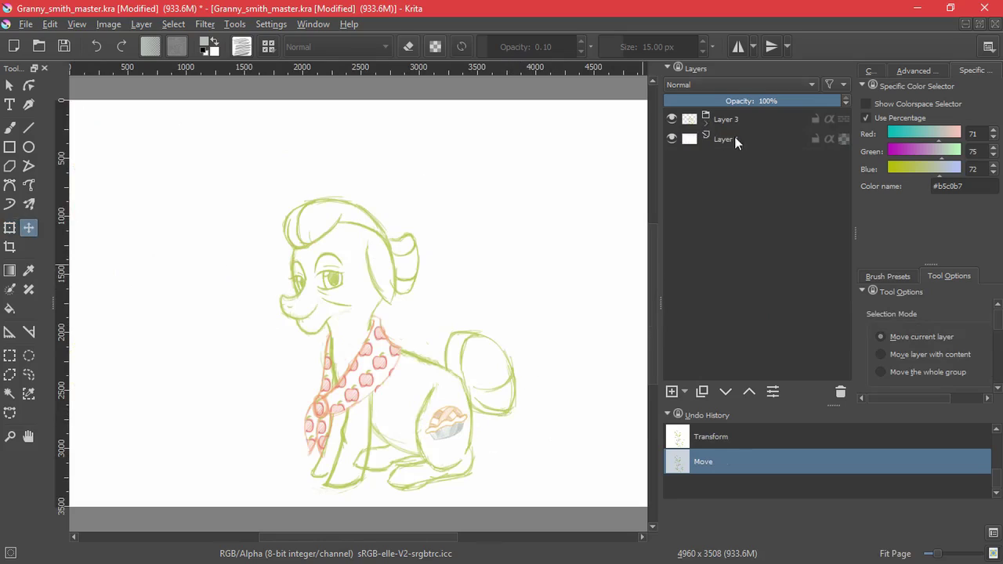
{"action": "left_click", "coordinate": [705, 122]}
{"action": "left_click_drag", "start_coordinate": [749, 160], "coordinate": [748, 209]}
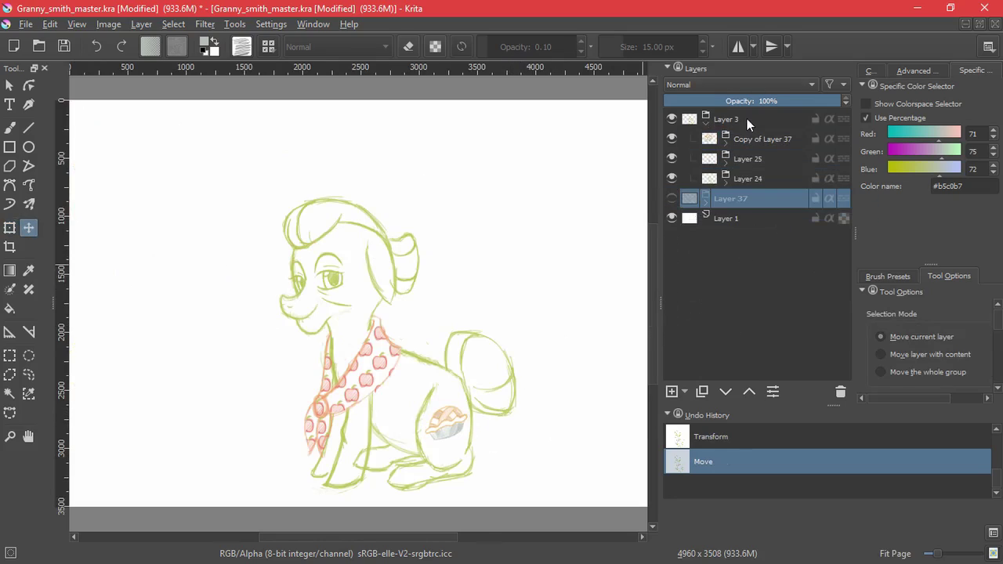
Enlarge the whole pony group Layer 3 and reposition it on the page, with the brush active again.
{"action": "left_click", "coordinate": [747, 119]}
{"action": "key", "text": "ctrl+t"}
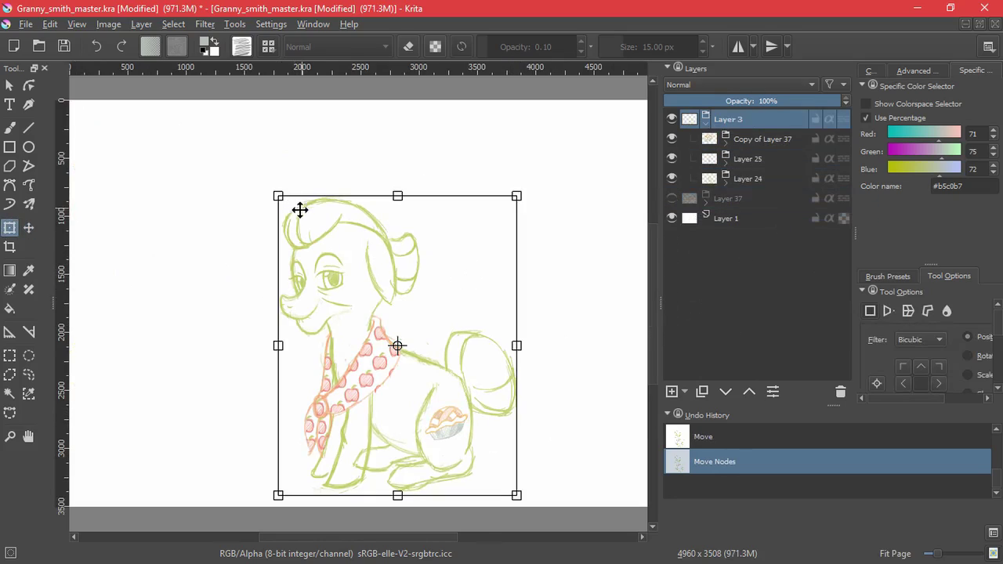
{"action": "left_click_drag", "start_coordinate": [279, 197], "coordinate": [224, 159]}
{"action": "left_click_drag", "start_coordinate": [382, 253], "coordinate": [372, 279]}
{"action": "key", "text": "Return"}
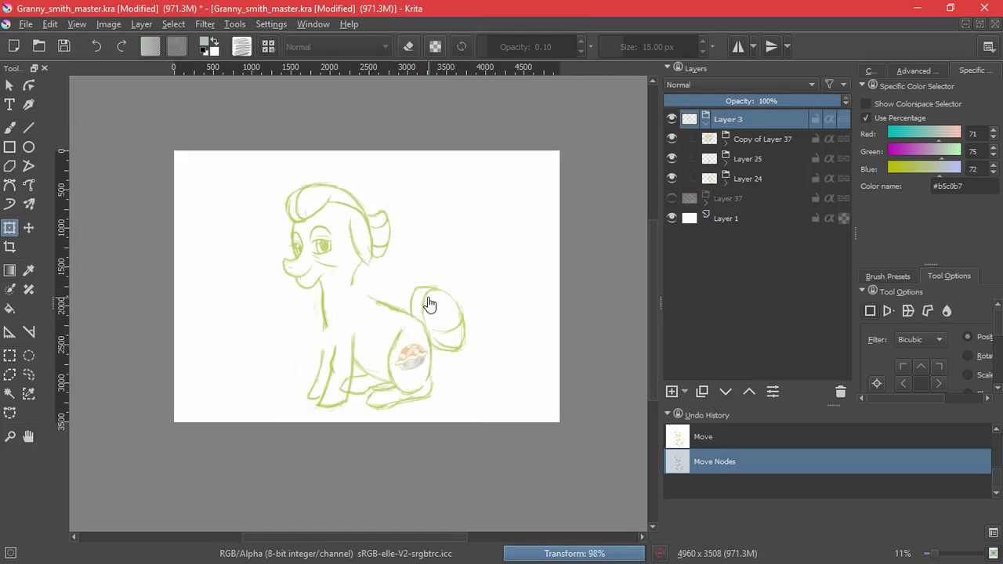
{"action": "key", "text": "2"}
{"action": "key", "text": "b"}
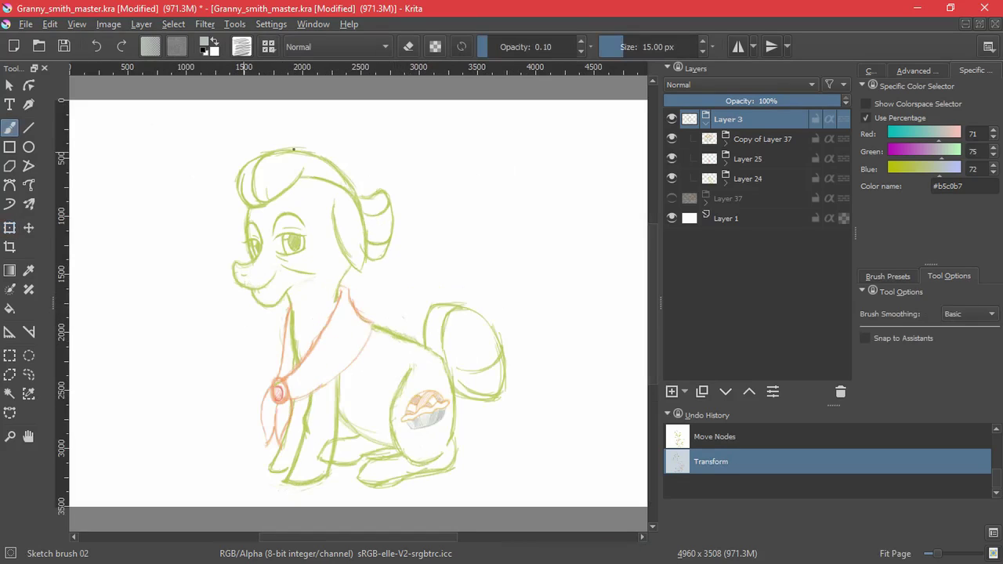
Expand Layer 25, toggle the visibility of its sublayers, and open the nested apple groups inside Layer 35.
{"action": "left_click", "coordinate": [726, 142]}
{"action": "left_click", "coordinate": [671, 160]}
{"action": "left_click", "coordinate": [671, 159]}
{"action": "left_click", "coordinate": [725, 142]}
{"action": "left_click", "coordinate": [726, 162]}
{"action": "left_click", "coordinate": [673, 179]}
{"action": "left_click", "coordinate": [671, 218]}
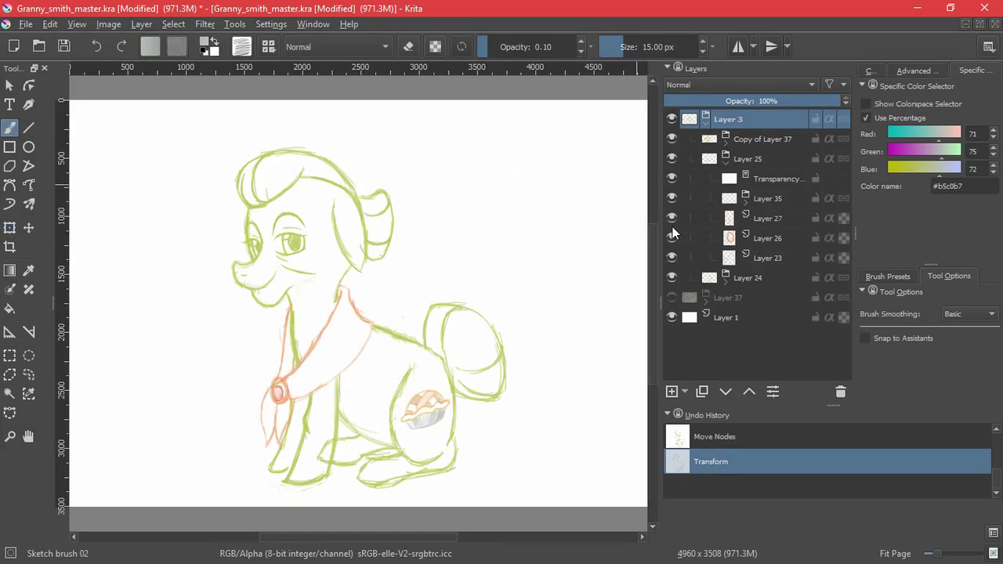
{"action": "left_click", "coordinate": [672, 258]}
{"action": "left_click", "coordinate": [765, 302]}
{"action": "scroll", "coordinate": [847, 264], "scroll_direction": "down", "scroll_amount": 3}
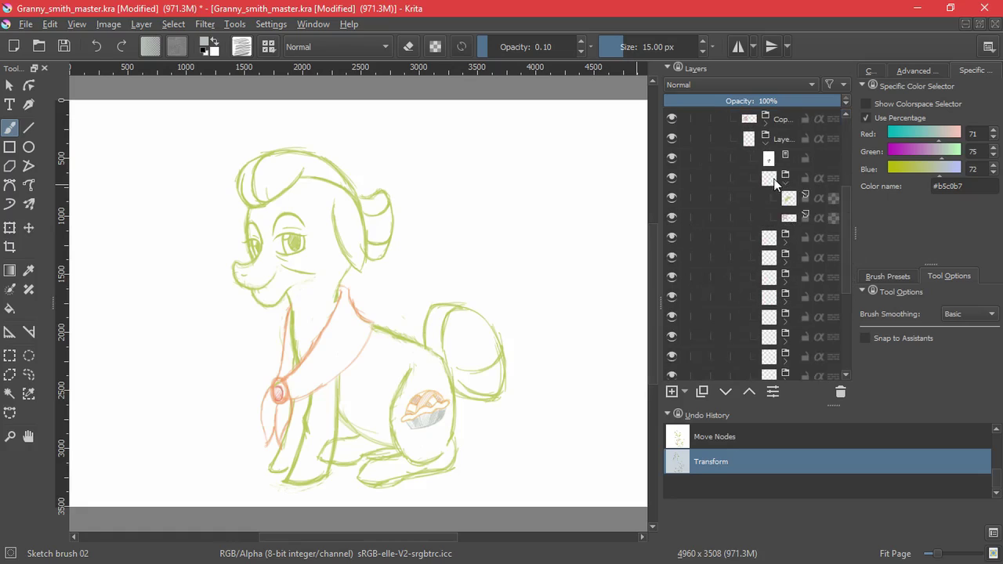
Toggle the fill layers' visibility in the first nested apple groups to redisplay the apples near the neckerchief's knot.
{"action": "left_click", "coordinate": [787, 178]}
{"action": "left_click", "coordinate": [785, 183]}
{"action": "left_click", "coordinate": [672, 218]}
{"action": "left_click", "coordinate": [785, 182]}
{"action": "left_click", "coordinate": [785, 202]}
{"action": "left_click", "coordinate": [672, 237]}
{"action": "left_click", "coordinate": [785, 202]}
{"action": "left_click", "coordinate": [785, 222]}
{"action": "left_click", "coordinate": [671, 257]}
{"action": "left_click", "coordinate": [785, 223]}
{"action": "left_click", "coordinate": [785, 242]}
{"action": "left_click", "coordinate": [671, 276]}
{"action": "left_click", "coordinate": [785, 262]}
{"action": "left_click", "coordinate": [785, 282]}
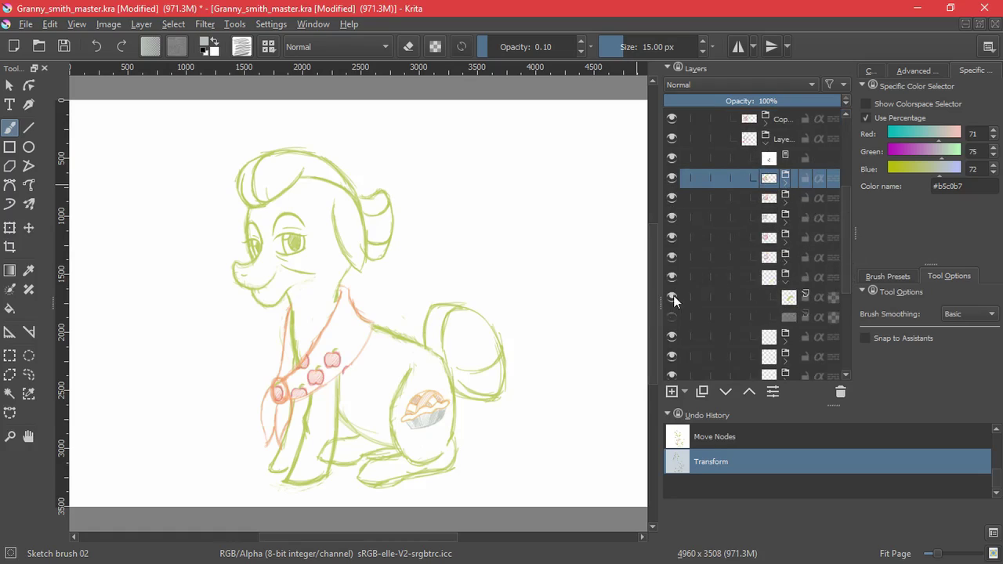
{"action": "left_click", "coordinate": [672, 317]}
{"action": "left_click", "coordinate": [785, 281]}
Toggle the fill layers in the remaining apple groups of the wide band to redisplay the apples toward the shoulder.
{"action": "left_click", "coordinate": [789, 299]}
{"action": "scroll", "coordinate": [790, 299], "scroll_direction": "down", "scroll_amount": 1}
{"action": "left_click", "coordinate": [785, 242]}
{"action": "left_click", "coordinate": [672, 277]}
{"action": "left_click", "coordinate": [785, 262]}
{"action": "left_click", "coordinate": [785, 281]}
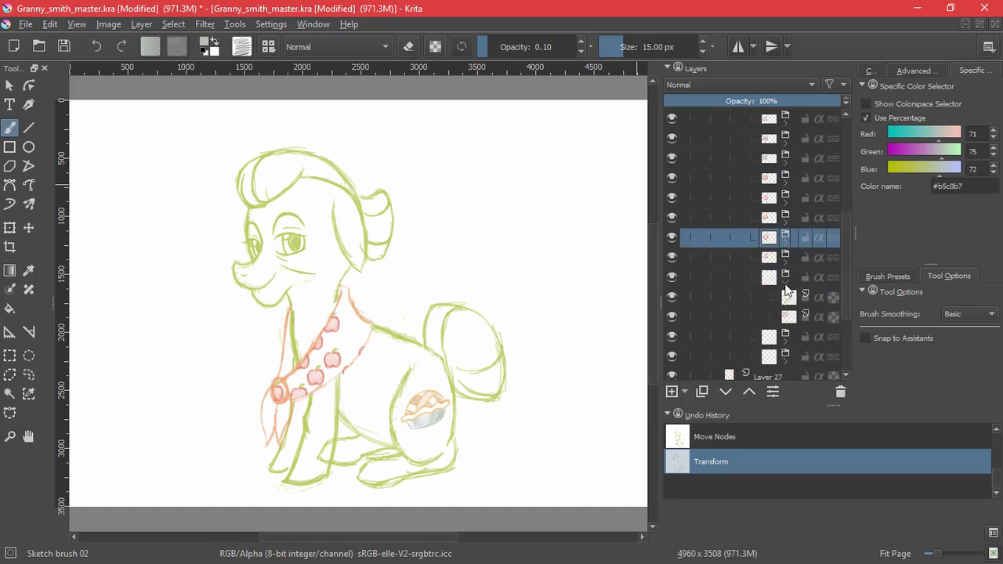
{"action": "left_click", "coordinate": [672, 317]}
{"action": "left_click", "coordinate": [785, 282]}
{"action": "left_click", "coordinate": [785, 301]}
{"action": "left_click", "coordinate": [671, 337]}
{"action": "left_click", "coordinate": [785, 300]}
{"action": "left_click", "coordinate": [785, 320]}
Toggle the fill layers in the next apple groups to redisplay the apples on one hanging end and the narrow neck strip.
{"action": "scroll", "coordinate": [840, 226], "scroll_direction": "up", "scroll_amount": 3}
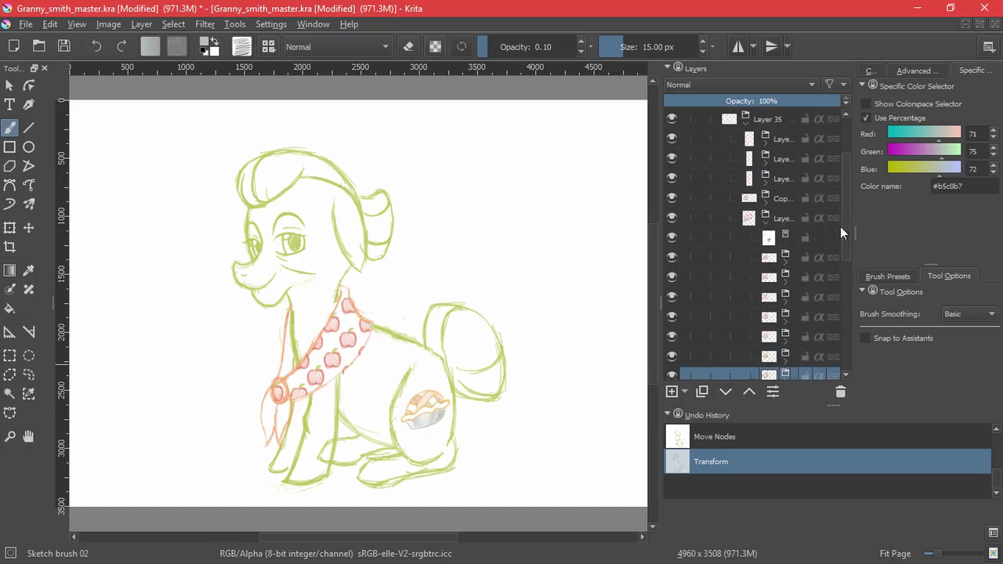
{"action": "left_click", "coordinate": [785, 242]}
{"action": "left_click", "coordinate": [785, 262]}
{"action": "left_click", "coordinate": [671, 297]}
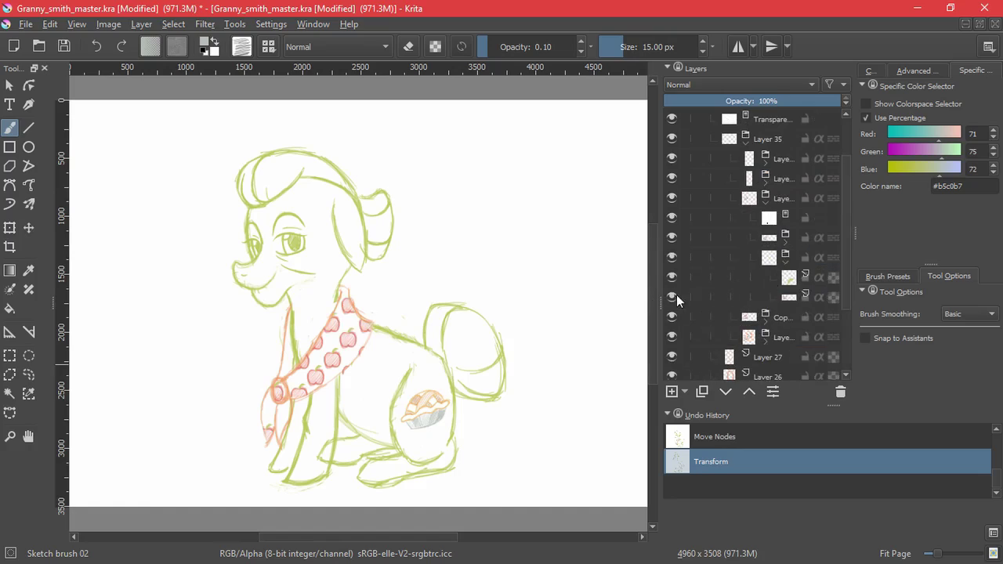
{"action": "left_click", "coordinate": [765, 203]}
{"action": "left_click", "coordinate": [765, 183]}
{"action": "left_click", "coordinate": [785, 242]}
{"action": "left_click", "coordinate": [672, 277]}
{"action": "left_click", "coordinate": [785, 242]}
{"action": "left_click", "coordinate": [785, 223]}
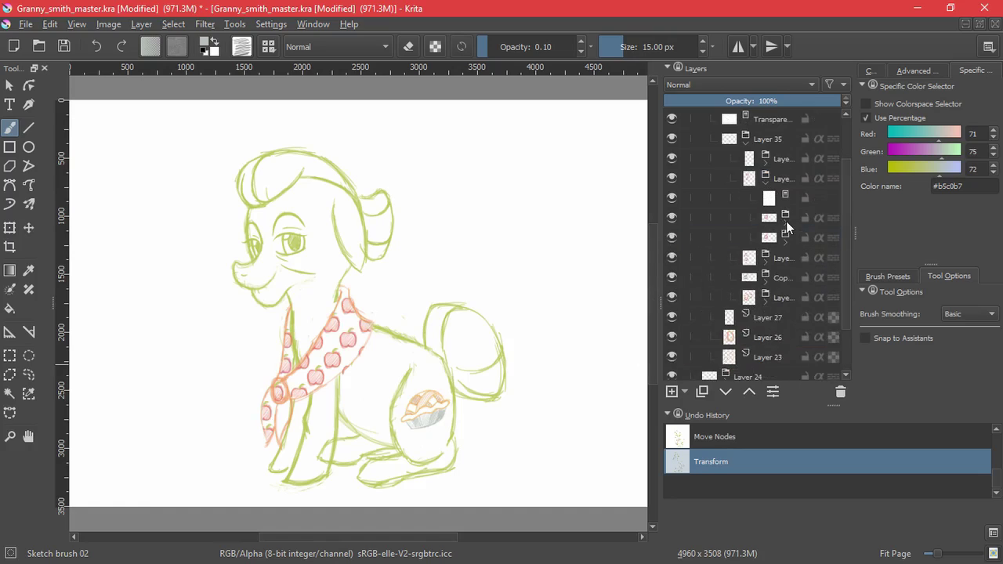
Toggle the fill layers in the last apple group to redisplay the apples on the neckerchief's other hanging end.
{"action": "left_click", "coordinate": [766, 184]}
{"action": "left_click", "coordinate": [766, 163]}
{"action": "left_click", "coordinate": [785, 223]}
{"action": "left_click", "coordinate": [785, 203]}
{"action": "left_click", "coordinate": [672, 238]}
{"action": "left_click", "coordinate": [671, 297]}
{"action": "left_click", "coordinate": [785, 202]}
Collapse Layer 35 and Layer 25, and save the drawing.
{"action": "left_click", "coordinate": [743, 141]}
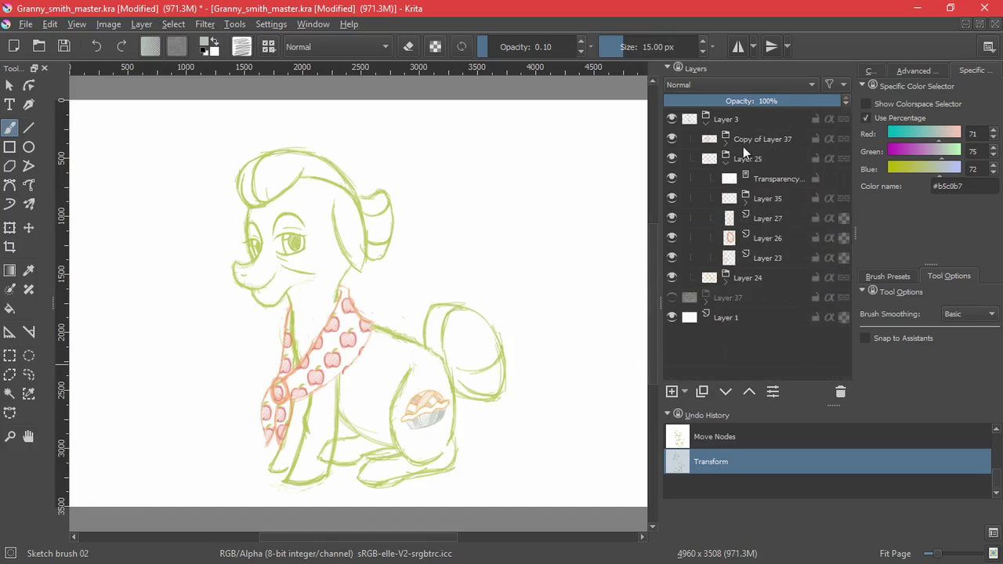
{"action": "left_click", "coordinate": [727, 165]}
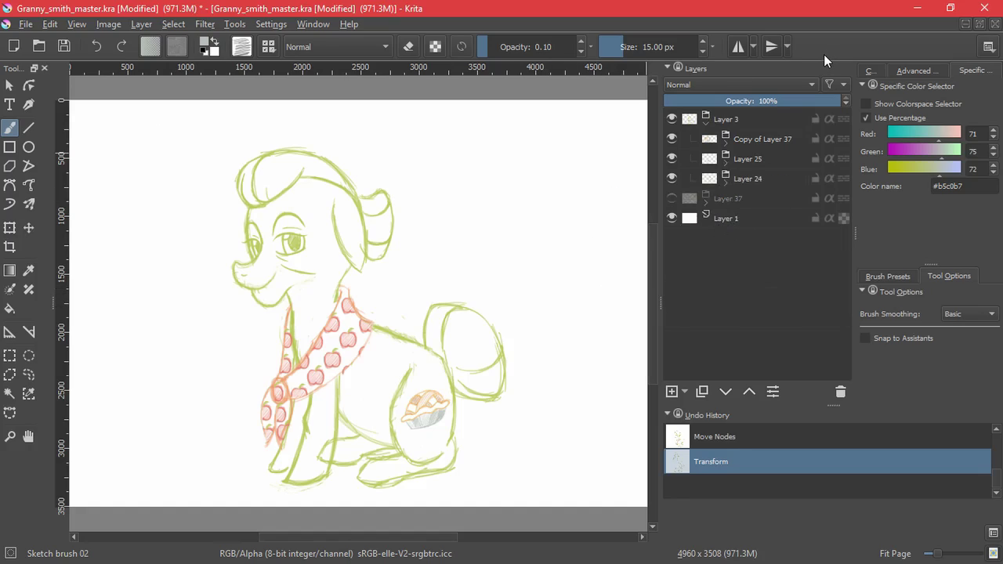
{"action": "key", "text": "ctrl+s"}
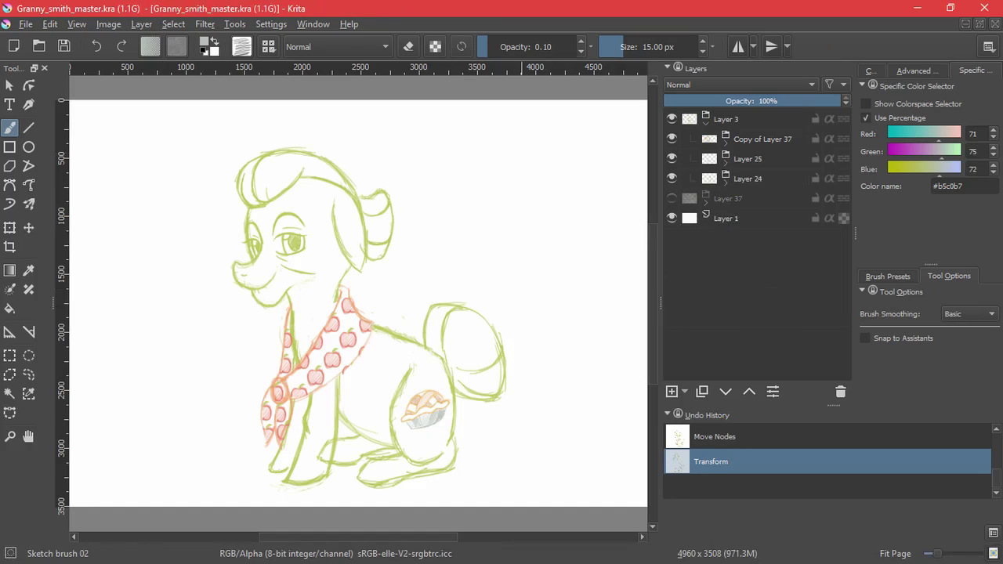
Set the colour to #c3e0de and identify the hair layers inside Layer 24 and Layer 8 by toggling visibility.
{"action": "left_click_drag", "start_coordinate": [968, 183], "coordinate": [905, 180]}
{"action": "type", "text": "#c3e0de"}
{"action": "key", "text": "Return"}
{"action": "left_click", "coordinate": [725, 182]}
{"action": "left_click", "coordinate": [671, 238]}
{"action": "left_click", "coordinate": [671, 238]}
{"action": "left_click", "coordinate": [745, 262]}
{"action": "left_click", "coordinate": [672, 277]}
{"action": "left_click", "coordinate": [671, 277]}
{"action": "left_click", "coordinate": [767, 282]}
{"action": "left_click", "coordinate": [672, 297]}
{"action": "left_click", "coordinate": [671, 297]}
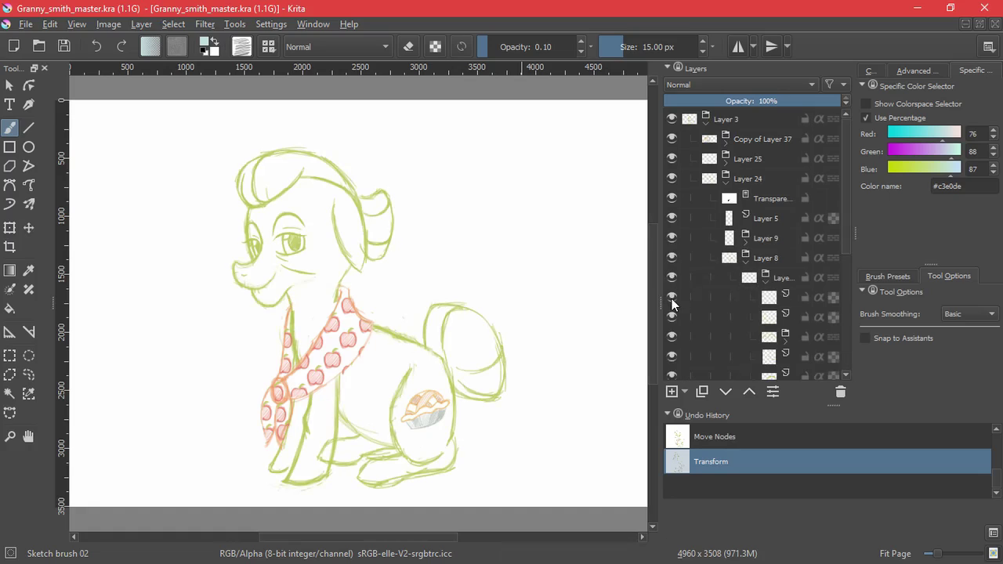
Alpha-lock the hair layers, set the brush to 96.63 px and opacity 1.00, and recolour the hair and tail outlines.
{"action": "left_click", "coordinate": [820, 317]}
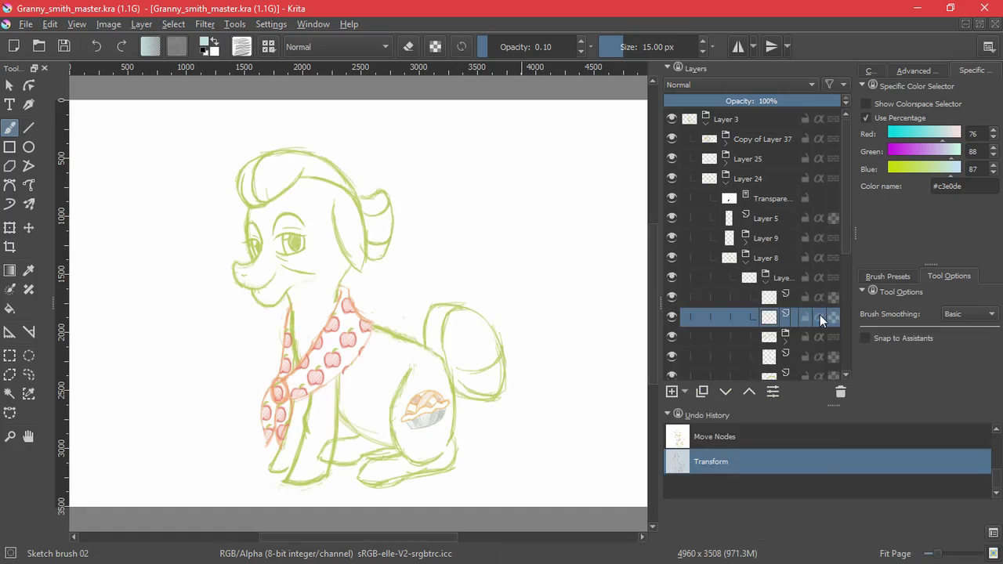
{"action": "left_click_drag", "start_coordinate": [638, 48], "coordinate": [644, 48]}
{"action": "left_click_drag", "start_coordinate": [564, 50], "coordinate": [580, 49]}
{"action": "left_click_drag", "start_coordinate": [304, 169], "coordinate": [252, 209]}
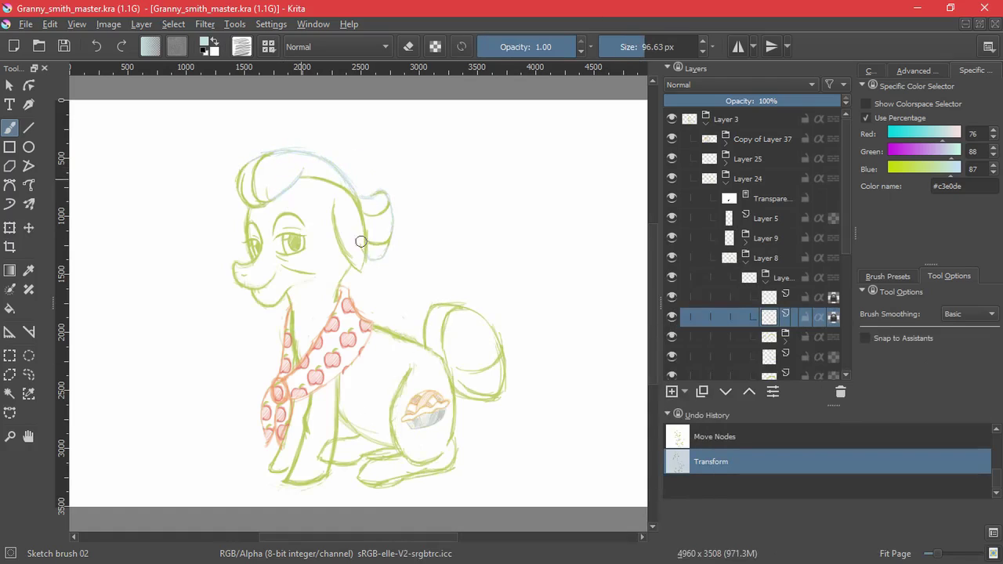
{"action": "left_click_drag", "start_coordinate": [462, 337], "coordinate": [358, 233]}
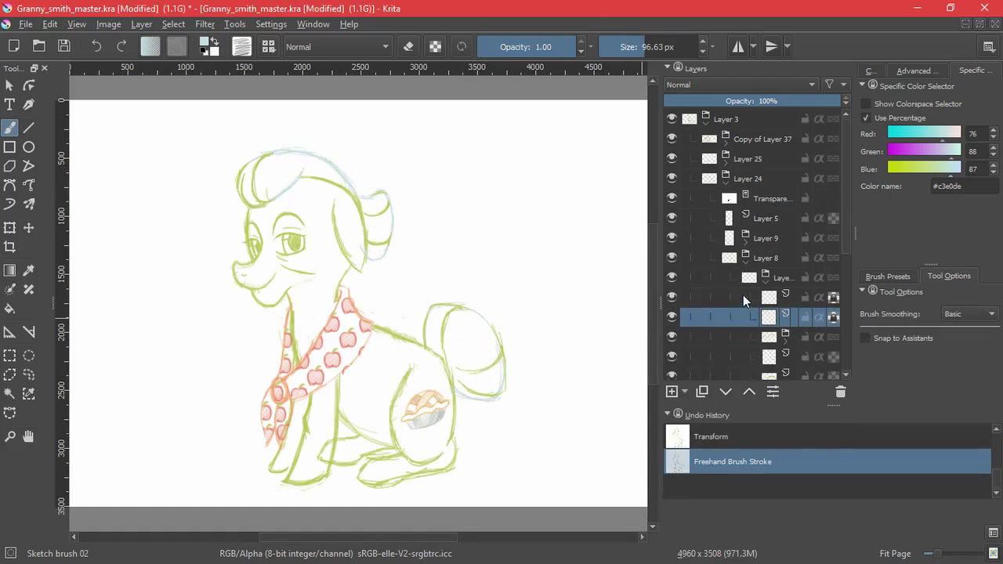
Recolour the remaining mane, bun and tail strands on the other hair layer in the pale blue-green.
{"action": "left_click", "coordinate": [750, 296]}
{"action": "left_click_drag", "start_coordinate": [395, 200], "coordinate": [367, 235]}
{"action": "left_click_drag", "start_coordinate": [273, 155], "coordinate": [252, 207]}
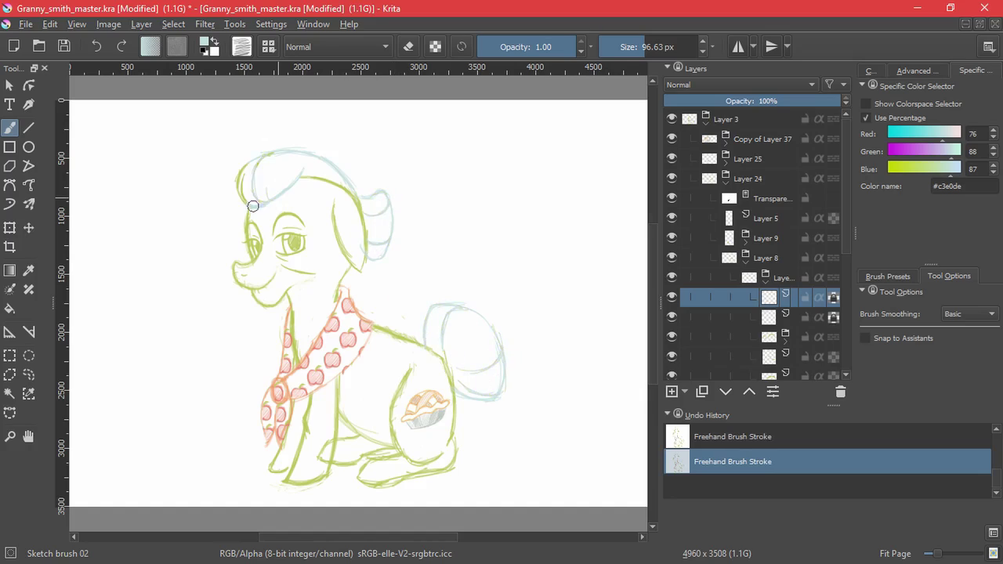
{"action": "key", "text": "Page_Down"}
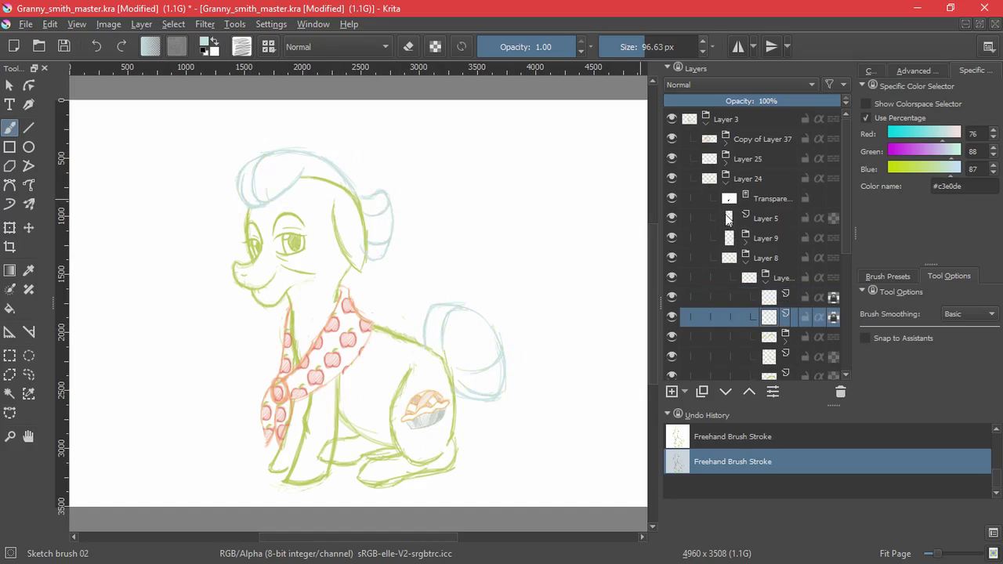
Find the upper eyelid line layers in the head group inside Layer 8 and lower them in the stack.
{"action": "left_click", "coordinate": [766, 281]}
{"action": "left_click", "coordinate": [745, 261]}
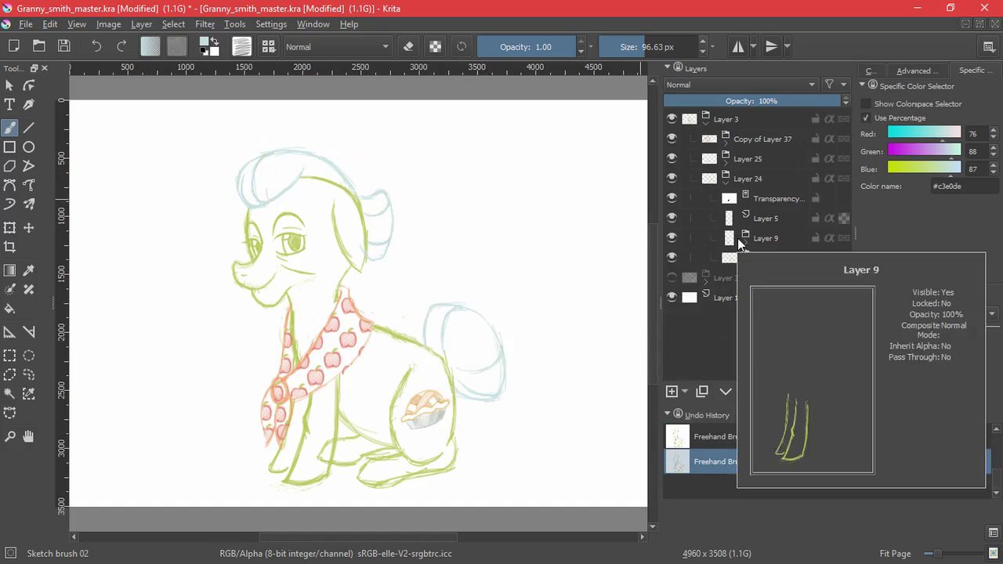
{"action": "left_click", "coordinate": [746, 260]}
{"action": "left_click", "coordinate": [766, 281]}
{"action": "left_click_drag", "start_coordinate": [846, 235], "coordinate": [845, 285]}
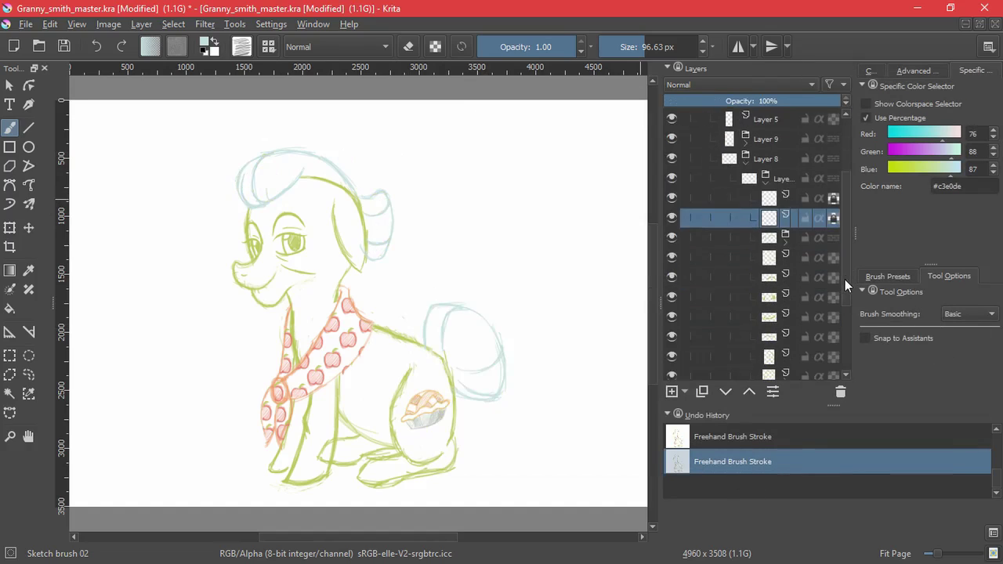
{"action": "left_click", "coordinate": [749, 280]}
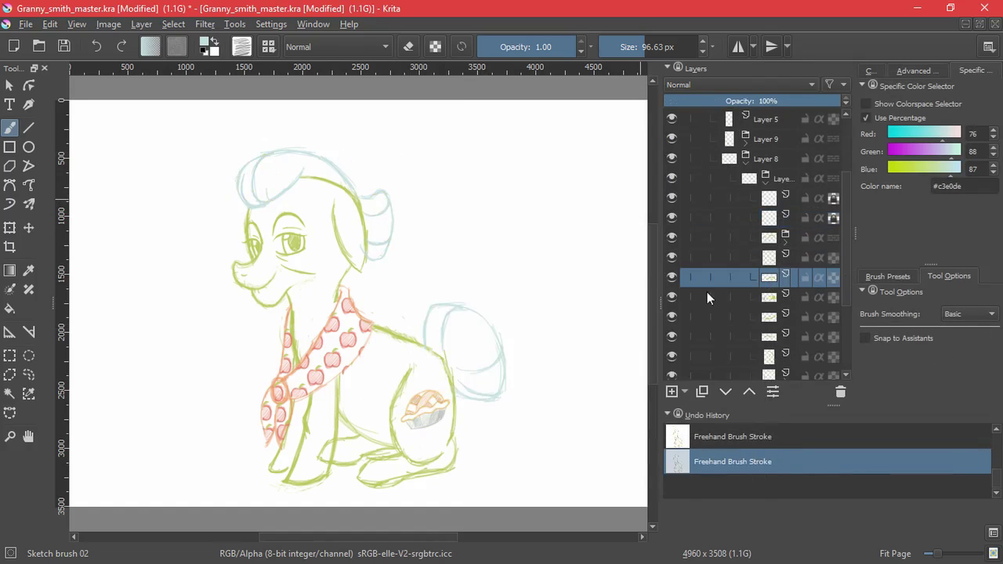
{"action": "left_click", "coordinate": [671, 296]}
{"action": "left_click", "coordinate": [725, 391]}
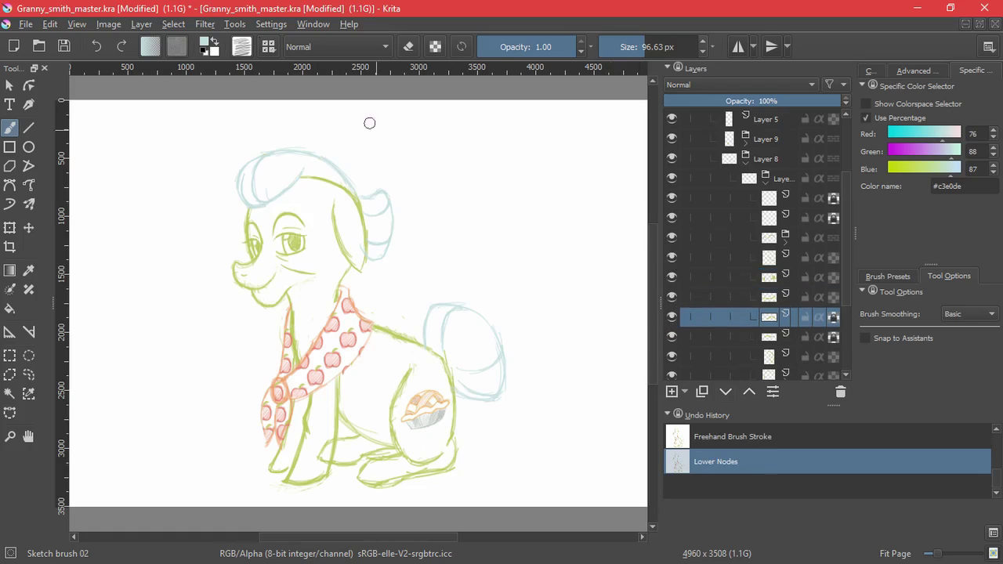
Reset the colour to black and recolour the upper eyelid lines of both eyes on their alpha-locked layers.
{"action": "left_click", "coordinate": [202, 51]}
{"action": "left_click_drag", "start_coordinate": [291, 210], "coordinate": [353, 256]}
{"action": "left_click_drag", "start_coordinate": [253, 240], "coordinate": [242, 244]}
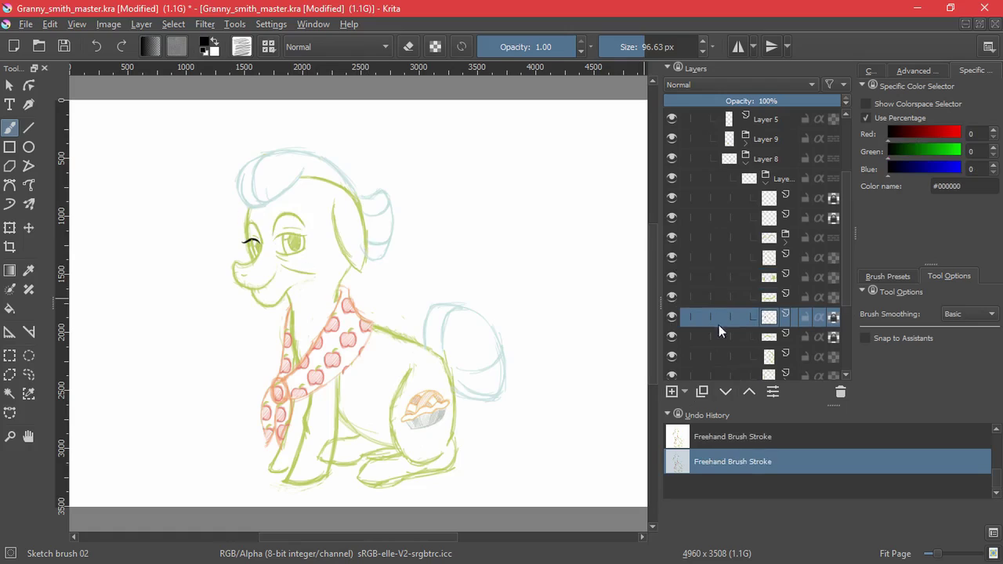
{"action": "left_click", "coordinate": [714, 336]}
{"action": "left_click_drag", "start_coordinate": [304, 236], "coordinate": [290, 234]}
Group the two eyelid line layers and raise the group above the eye layer.
{"action": "left_click", "coordinate": [715, 314], "text": "ctrl"}
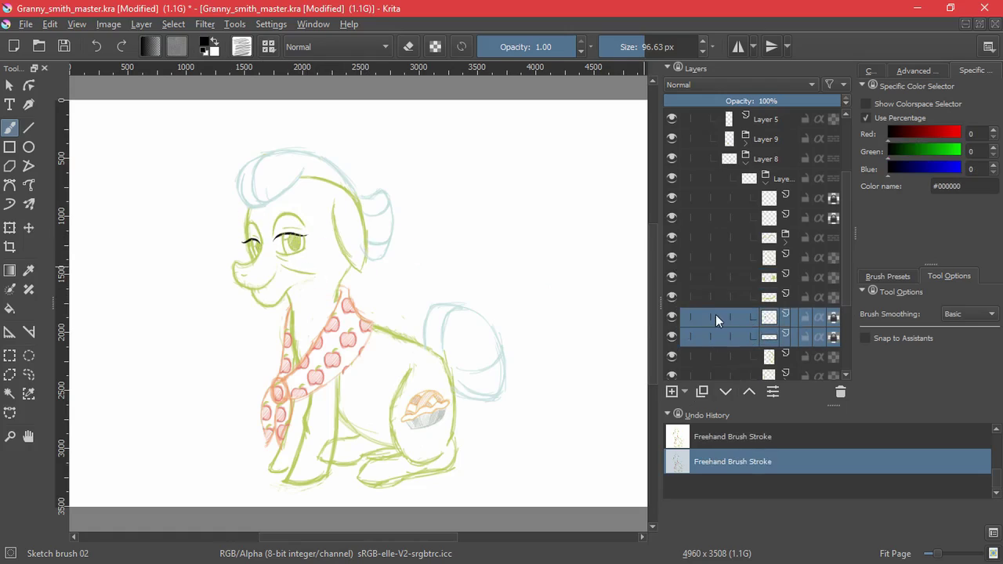
{"action": "key", "text": "ctrl+g"}
{"action": "left_click", "coordinate": [749, 393]}
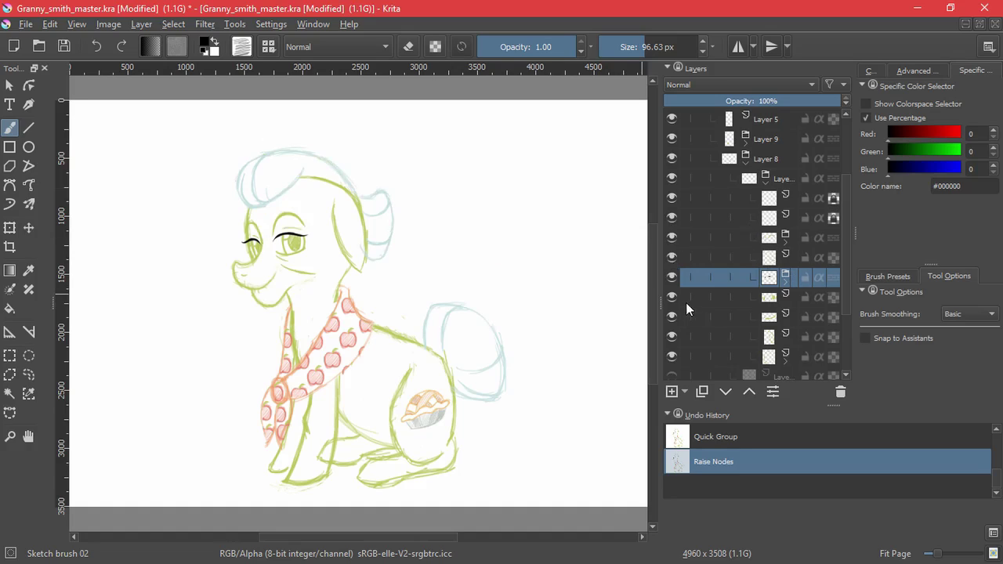
Alpha-lock the eye layer, reduce the brush size to 19.87 px and recolour both pupils black.
{"action": "left_click", "coordinate": [832, 298]}
{"action": "mouse_move", "coordinate": [295, 238]}
{"action": "left_mouse_down"}
{"action": "mouse_move", "coordinate": [340, 163]}
{"action": "mouse_move", "coordinate": [353, 86]}
{"action": "left_mouse_up"}
{"action": "mouse_move", "coordinate": [277, 334]}
{"action": "left_mouse_down"}
{"action": "mouse_move", "coordinate": [233, 345]}
{"action": "mouse_move", "coordinate": [268, 271]}
{"action": "mouse_move", "coordinate": [326, 255]}
{"action": "mouse_move", "coordinate": [283, 362]}
{"action": "mouse_move", "coordinate": [324, 282]}
{"action": "mouse_move", "coordinate": [314, 337]}
{"action": "left_mouse_up"}
{"action": "left_click_drag", "start_coordinate": [139, 354], "coordinate": [436, 373]}
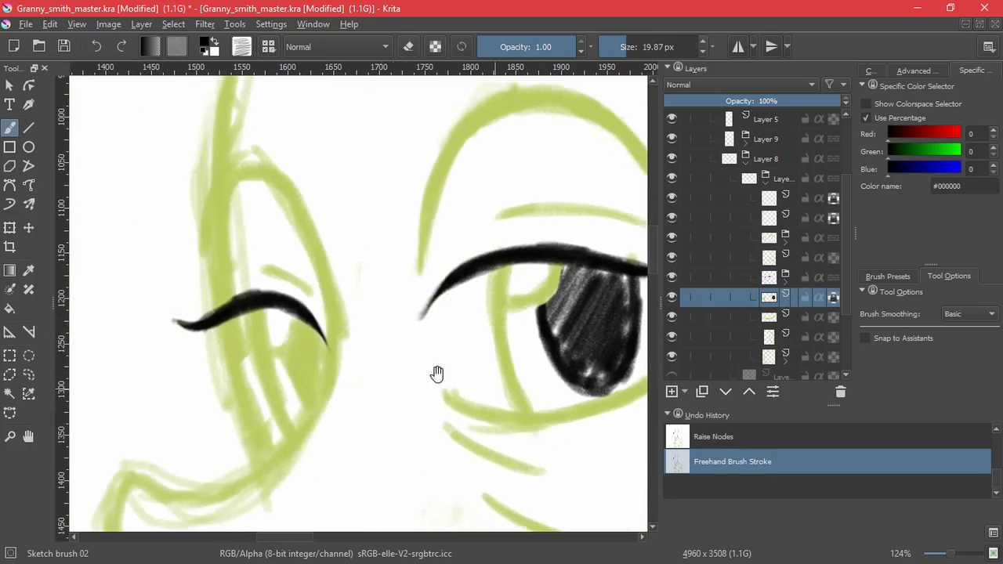
{"action": "mouse_move", "coordinate": [290, 369]}
{"action": "left_mouse_down"}
{"action": "mouse_move", "coordinate": [308, 333]}
{"action": "mouse_move", "coordinate": [293, 382]}
{"action": "mouse_move", "coordinate": [305, 375]}
{"action": "mouse_move", "coordinate": [274, 376]}
{"action": "left_mouse_up"}
Pick the sketch green from the recent colours and touch up the outline around the far eye's pupil.
{"action": "left_click", "coordinate": [917, 71]}
{"action": "left_click", "coordinate": [996, 218]}
{"action": "left_click_drag", "start_coordinate": [315, 416], "coordinate": [334, 342]}
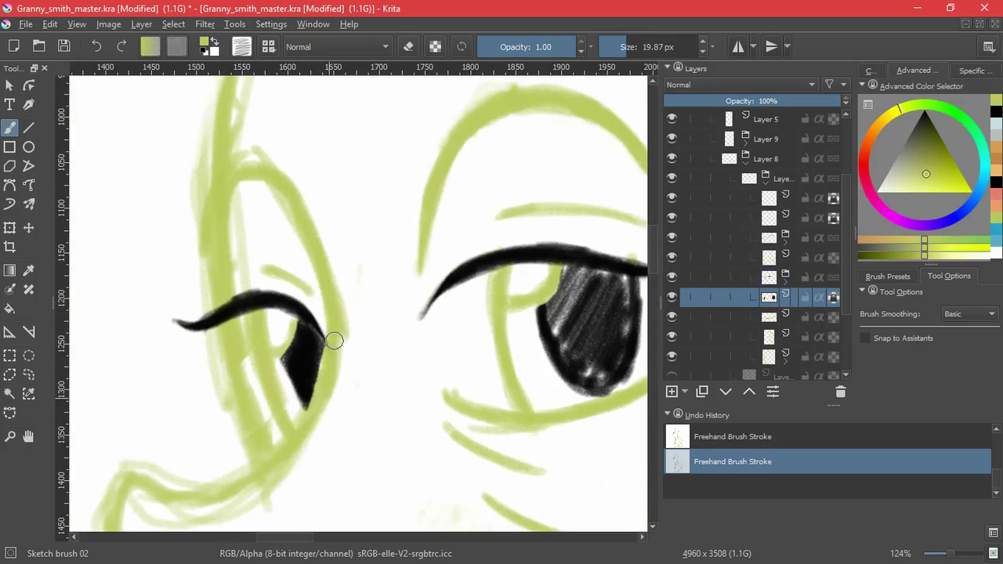
{"action": "left_click_drag", "start_coordinate": [316, 402], "coordinate": [404, 461]}
{"action": "left_click_drag", "start_coordinate": [404, 460], "coordinate": [376, 396]}
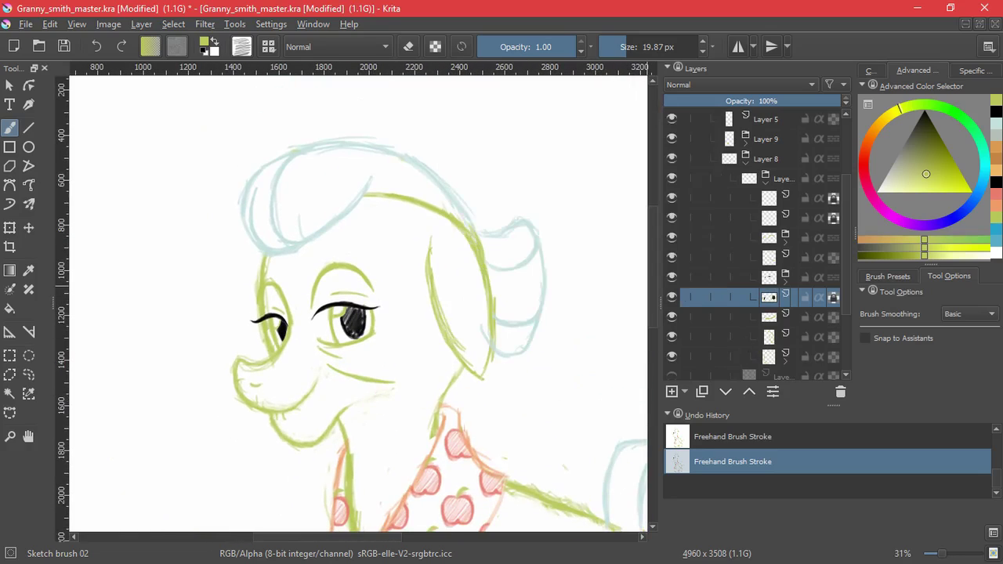
Set the colour to #ec9b69 and recolour the iris lines of both eyes.
{"action": "left_click", "coordinate": [975, 70]}
{"action": "left_click_drag", "start_coordinate": [972, 186], "coordinate": [877, 188]}
{"action": "type", "text": "#ec9b69"}
{"action": "key", "text": "Return"}
{"action": "left_click_drag", "start_coordinate": [328, 309], "coordinate": [331, 317]}
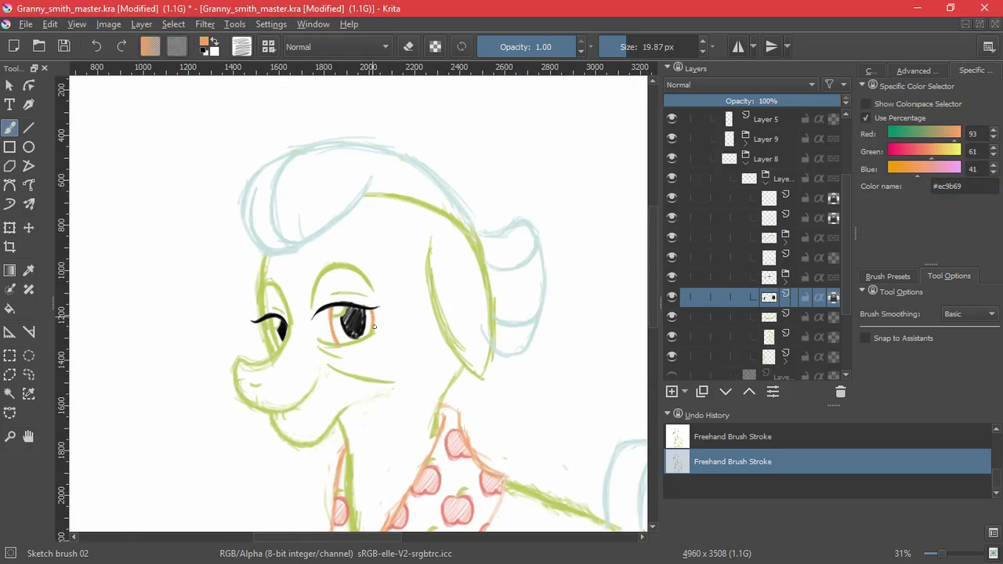
{"action": "scroll", "coordinate": [270, 336], "scroll_direction": "up", "scroll_amount": 5}
{"action": "left_click_drag", "start_coordinate": [265, 270], "coordinate": [288, 348]}
{"action": "scroll", "coordinate": [512, 366], "scroll_direction": "down", "scroll_amount": 5}
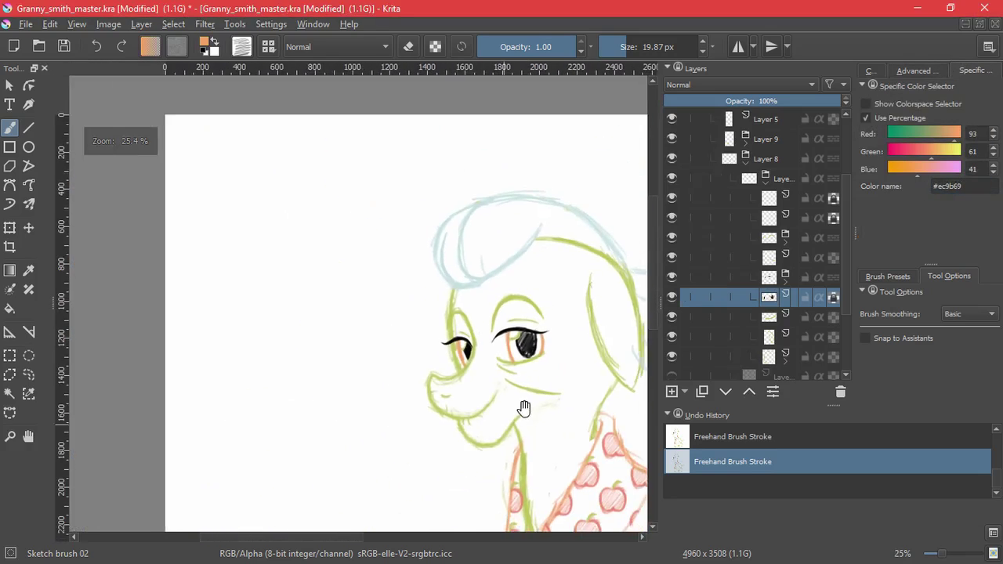
Save the drawing with the recoloured eyes.
{"action": "left_click_drag", "start_coordinate": [524, 407], "coordinate": [372, 440]}
{"action": "key", "text": "2"}
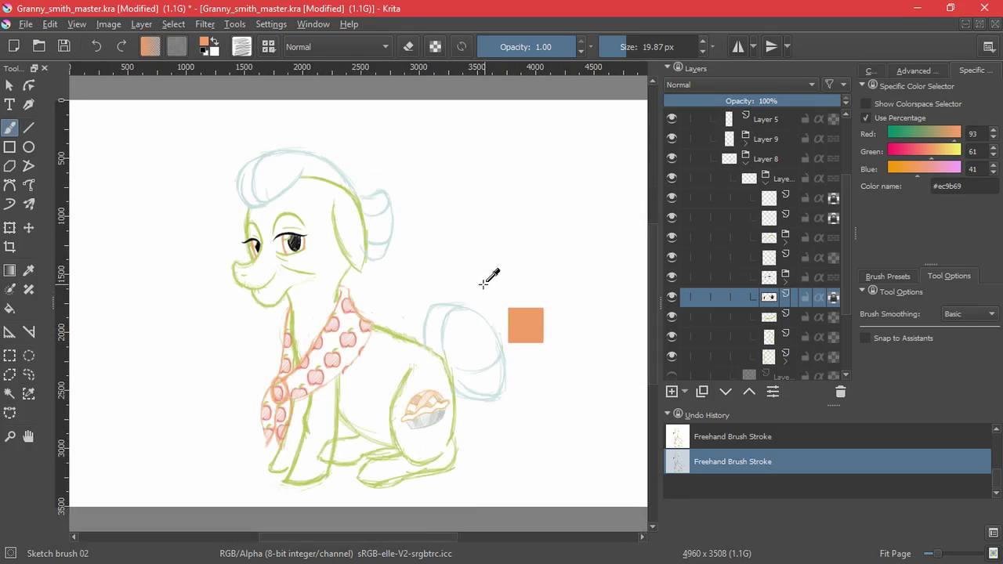
{"action": "key", "text": "ctrl+s"}
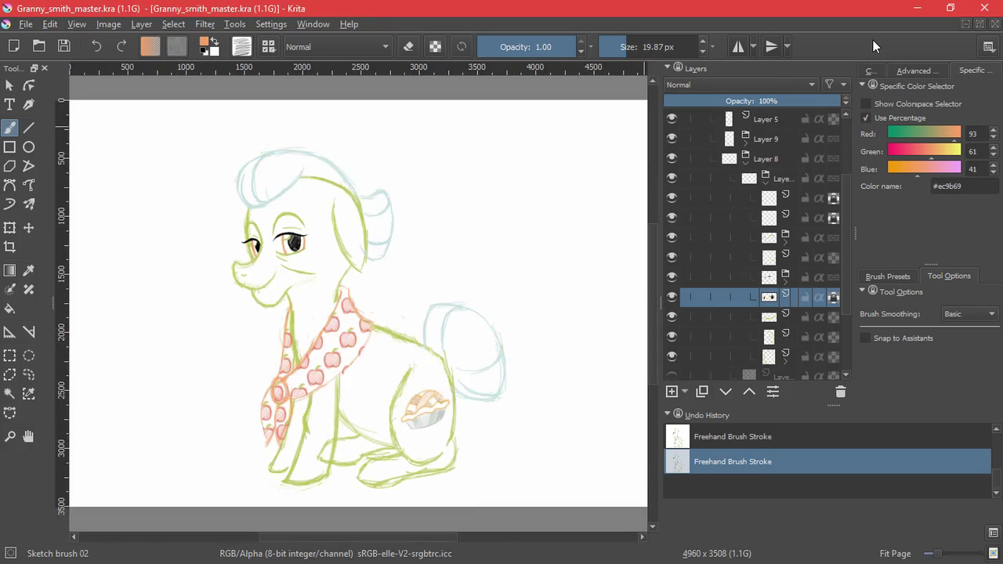
Add a new paint layer at the top of the neckerchief's layer group, Layer 25.
{"action": "key", "text": "F2"}
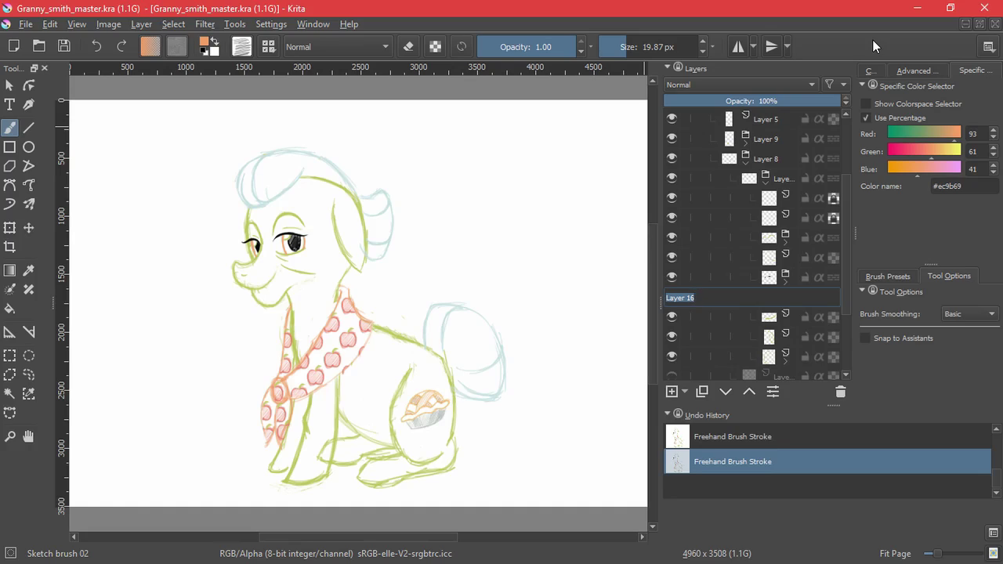
{"action": "left_click", "coordinate": [746, 163]}
{"action": "left_click", "coordinate": [726, 163]}
{"action": "left_click", "coordinate": [725, 143]}
{"action": "left_click", "coordinate": [725, 143]}
{"action": "left_click", "coordinate": [725, 163]}
{"action": "left_click", "coordinate": [746, 160]}
{"action": "left_click", "coordinate": [671, 392]}
{"action": "left_click_drag", "start_coordinate": [385, 359], "coordinate": [370, 396]}
{"action": "key", "text": "ctrl+z"}
{"action": "left_click_drag", "start_coordinate": [398, 316], "coordinate": [407, 356]}
{"action": "left_click_drag", "start_coordinate": [376, 368], "coordinate": [409, 403]}
{"action": "key", "text": "ctrl+z"}
{"action": "key", "text": "ctrl+z"}
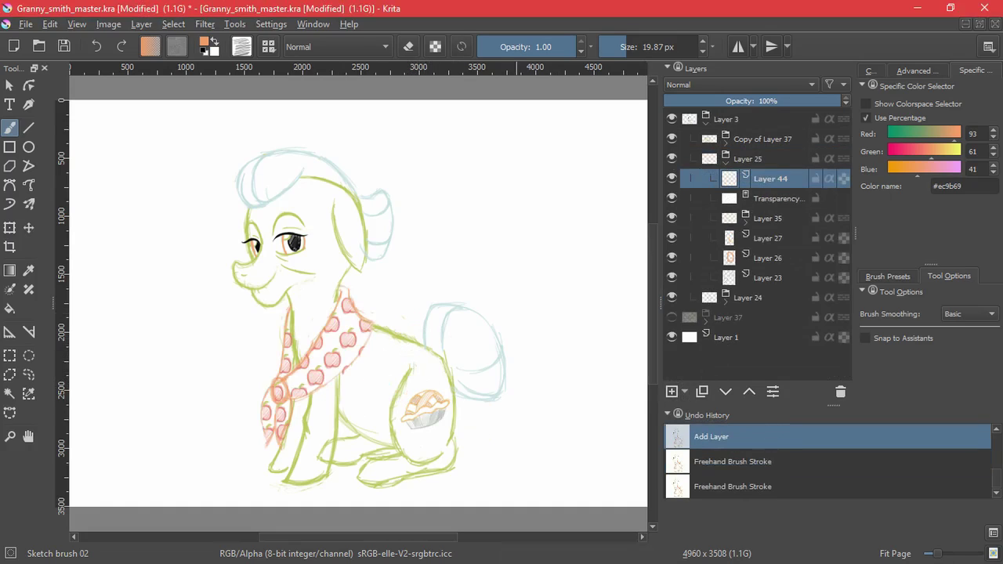
Set the brush opacity to 0.22 and sketch a pale blue scalloped trim along the neckerchief's back edge.
{"action": "key", "text": "alt+Tab"}
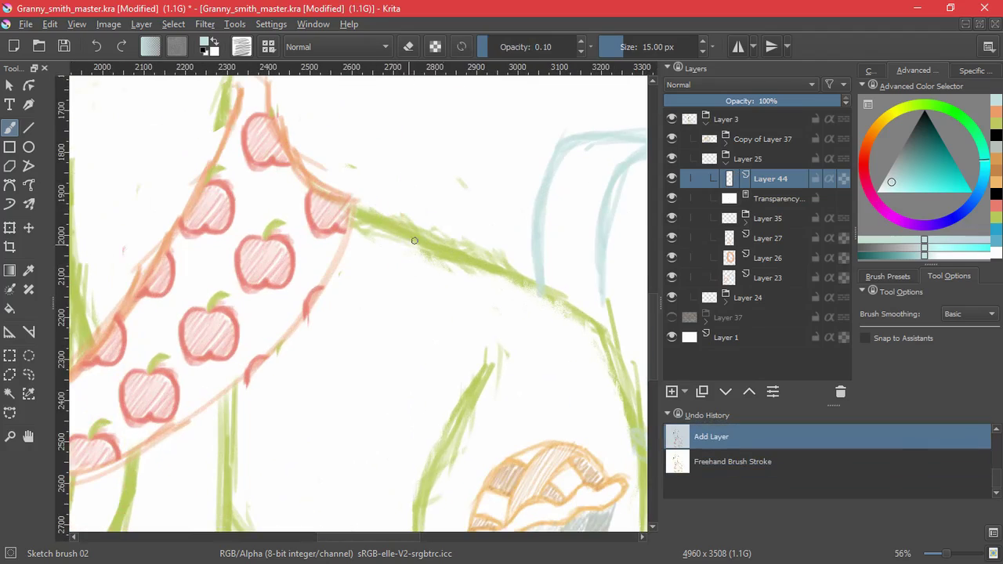
{"action": "left_click", "coordinate": [498, 47]}
{"action": "left_click_drag", "start_coordinate": [355, 202], "coordinate": [384, 207]}
{"action": "mouse_move", "coordinate": [357, 198]}
{"action": "left_mouse_down"}
{"action": "mouse_move", "coordinate": [392, 221]}
{"action": "mouse_move", "coordinate": [371, 200]}
{"action": "mouse_move", "coordinate": [371, 274]}
{"action": "mouse_move", "coordinate": [347, 312]}
{"action": "left_mouse_up"}
{"action": "key", "text": "ctrl+z"}
{"action": "mouse_move", "coordinate": [367, 265]}
{"action": "left_mouse_down"}
{"action": "mouse_move", "coordinate": [319, 379]}
{"action": "mouse_move", "coordinate": [298, 380]}
{"action": "mouse_move", "coordinate": [278, 411]}
{"action": "mouse_move", "coordinate": [234, 435]}
{"action": "mouse_move", "coordinate": [342, 356]}
{"action": "mouse_move", "coordinate": [306, 399]}
{"action": "mouse_move", "coordinate": [212, 420]}
{"action": "mouse_move", "coordinate": [216, 430]}
{"action": "mouse_move", "coordinate": [184, 411]}
{"action": "left_mouse_up"}
Paint black at full opacity on the transparency mask of Layer 24 to hide the body lines inside the scalloped trim.
{"action": "left_click", "coordinate": [726, 164]}
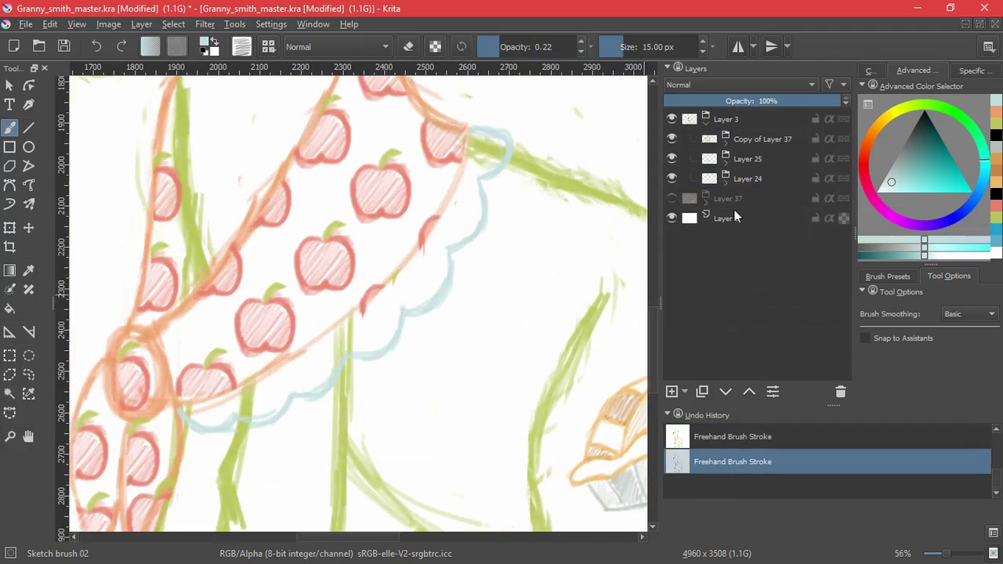
{"action": "left_click", "coordinate": [726, 183]}
{"action": "left_click", "coordinate": [738, 198]}
{"action": "left_click", "coordinate": [204, 52]}
{"action": "left_click", "coordinate": [575, 47]}
{"action": "mouse_move", "coordinate": [494, 139]}
{"action": "left_mouse_down"}
{"action": "mouse_move", "coordinate": [376, 287]}
{"action": "mouse_move", "coordinate": [358, 327]}
{"action": "mouse_move", "coordinate": [291, 387]}
{"action": "mouse_move", "coordinate": [256, 385]}
{"action": "left_mouse_up"}
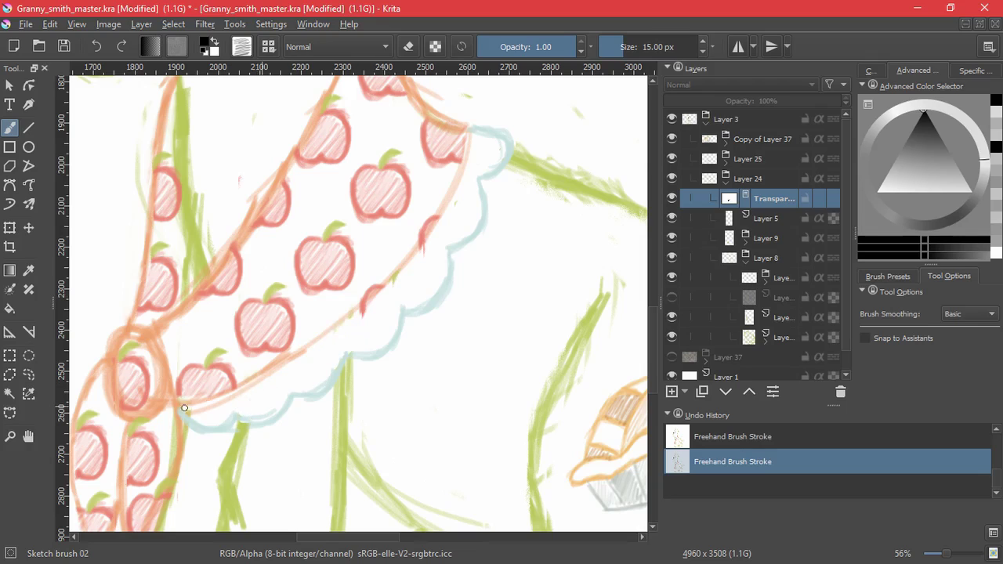
Touch up the body mask around the neck lines beside the neckerchief and save the drawing.
{"action": "left_click_drag", "start_coordinate": [201, 192], "coordinate": [209, 250]}
{"action": "scroll", "coordinate": [407, 313], "scroll_direction": "down", "scroll_amount": 3}
{"action": "left_click_drag", "start_coordinate": [408, 314], "coordinate": [283, 326]}
{"action": "scroll", "coordinate": [255, 235], "scroll_direction": "up", "scroll_amount": 4}
{"action": "left_click_drag", "start_coordinate": [257, 212], "coordinate": [273, 204]}
{"action": "key", "text": "x"}
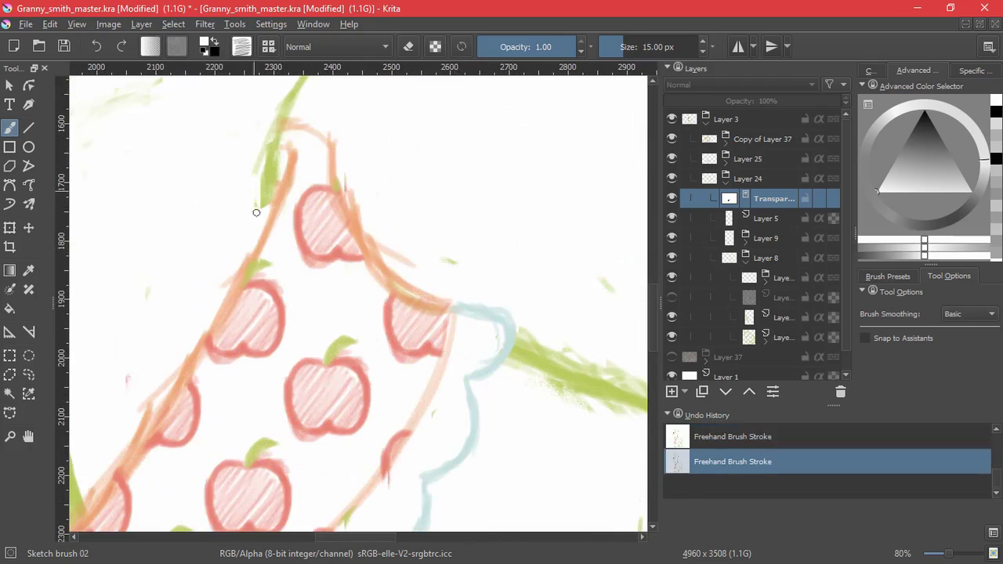
{"action": "scroll", "coordinate": [403, 225], "scroll_direction": "down", "scroll_amount": 5}
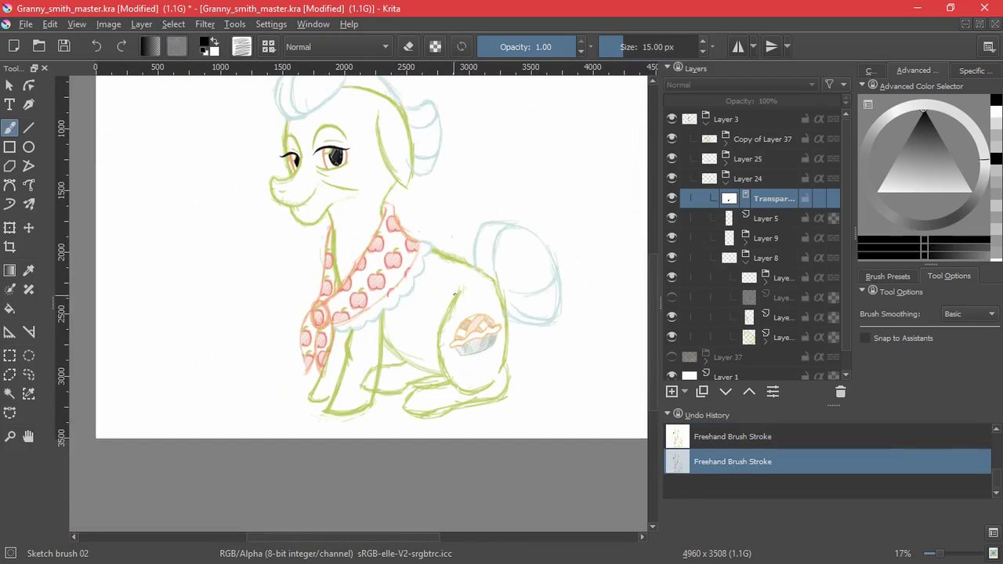
{"action": "key", "text": "2"}
{"action": "key", "text": "ctrl+s"}
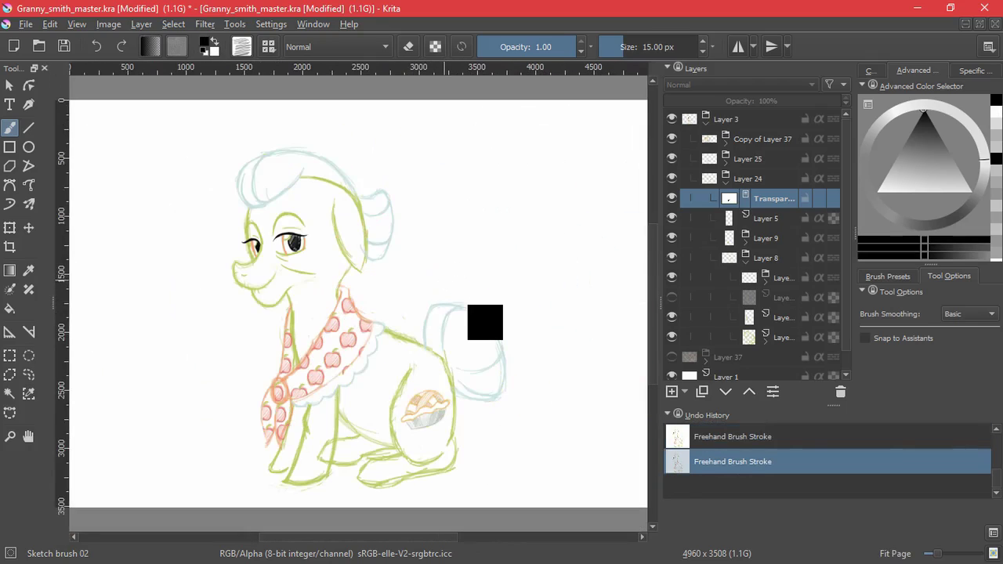
Find and select the alpha-locked pupil and iris layer inside the Layer 8 group.
{"action": "left_click_drag", "start_coordinate": [299, 232], "coordinate": [444, 167]}
{"action": "left_click", "coordinate": [725, 181]}
{"action": "left_click", "coordinate": [724, 181]}
{"action": "left_click", "coordinate": [765, 281]}
{"action": "left_click_drag", "start_coordinate": [845, 250], "coordinate": [846, 304]}
{"action": "left_click", "coordinate": [671, 317]}
{"action": "left_click", "coordinate": [672, 317]}
{"action": "left_click", "coordinate": [671, 297]}
{"action": "left_click", "coordinate": [672, 297]}
{"action": "left_click", "coordinate": [785, 297]}
{"action": "key", "text": "ctrl+z"}
Recolour the highlight outlines beside both pupils pale blue using a recent colour, and save the drawing.
{"action": "mouse_move", "coordinate": [329, 302]}
{"action": "left_mouse_down"}
{"action": "mouse_move", "coordinate": [340, 287]}
{"action": "mouse_move", "coordinate": [320, 294]}
{"action": "mouse_move", "coordinate": [349, 282]}
{"action": "left_mouse_up"}
{"action": "left_click", "coordinate": [996, 123]}
{"action": "left_click_drag", "start_coordinate": [163, 332], "coordinate": [170, 313]}
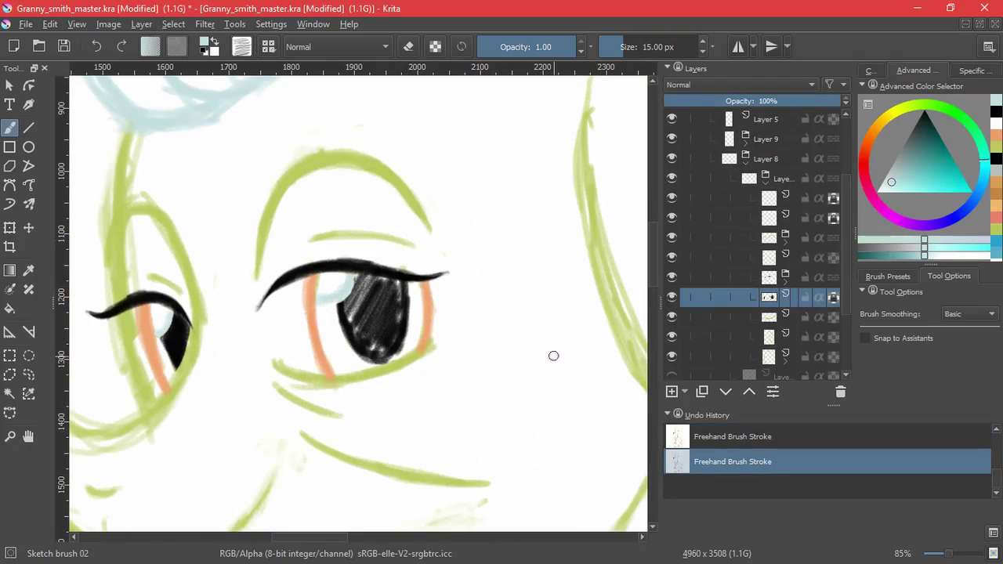
{"action": "key", "text": "2"}
{"action": "key", "text": "ctrl+s"}
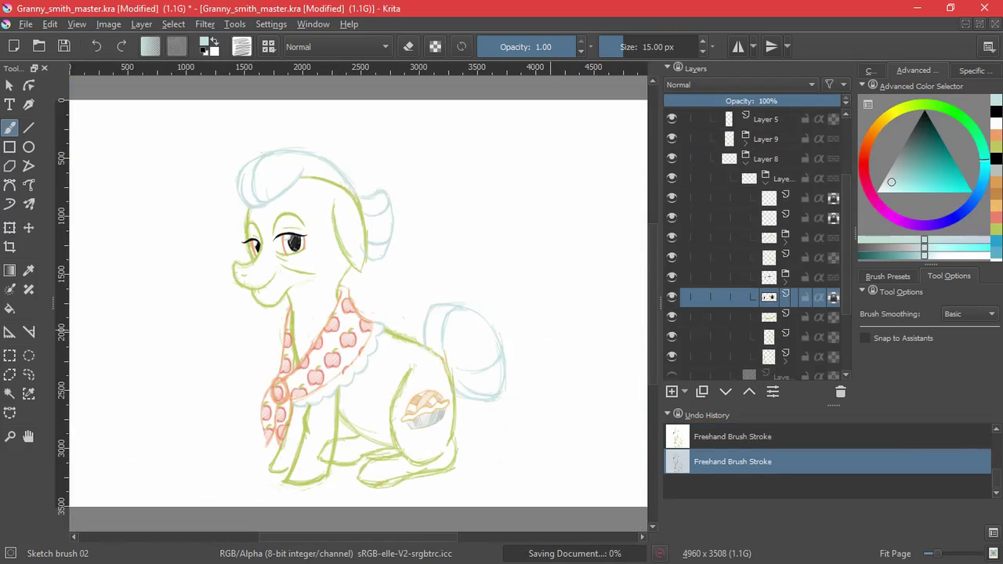